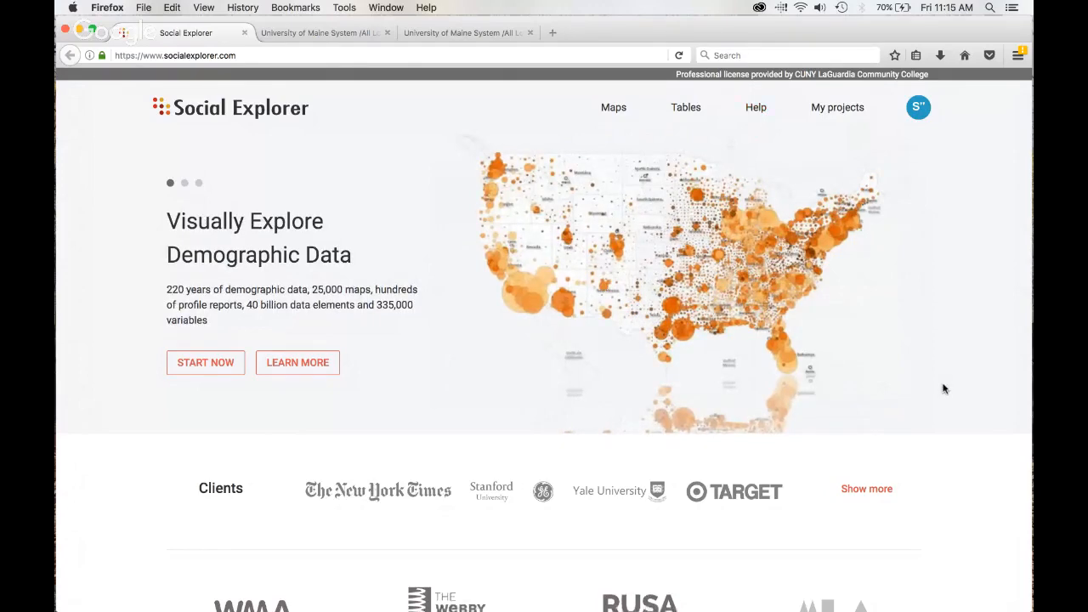
# - Look over the Social Explorer home page down to its blog and footer sections, and return to its beginning
pyautogui.scroll(-2, 944, 388)
pyautogui.scroll(-10, 944, 388)
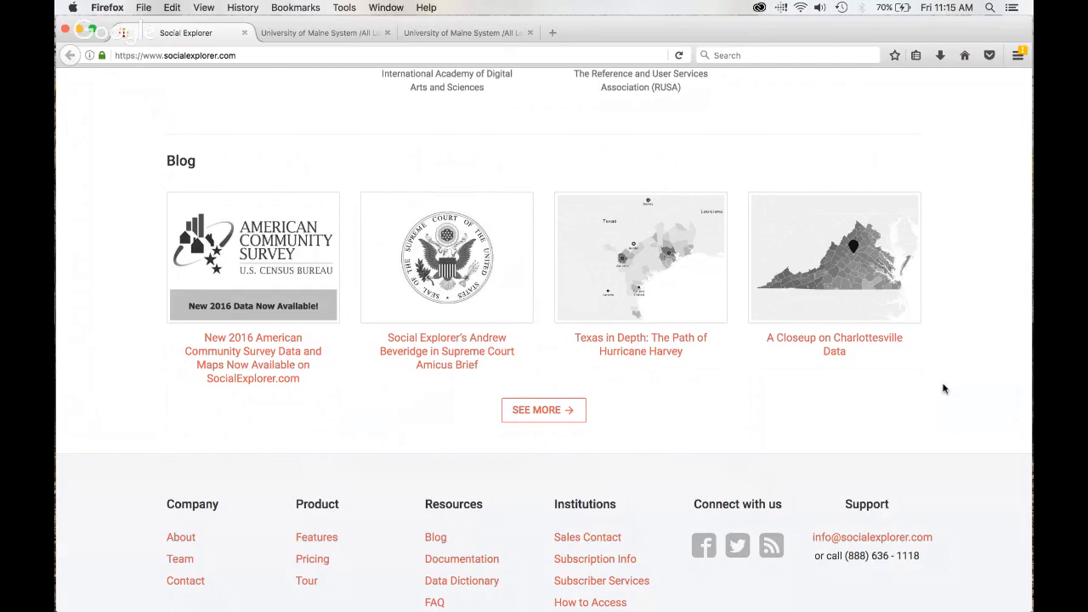
pyautogui.scroll(3, 943, 388)
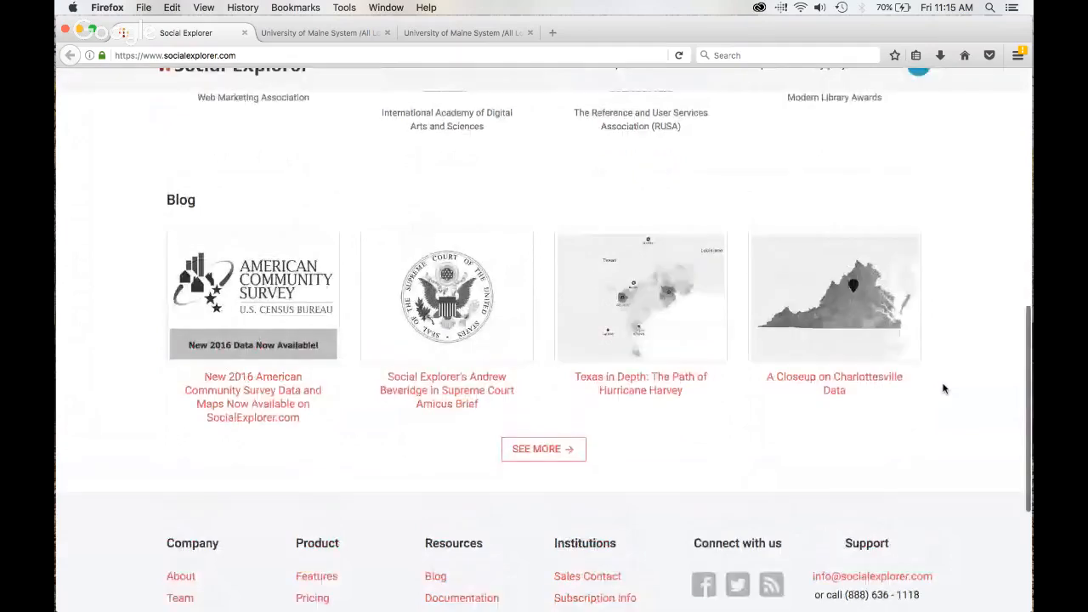
pyautogui.scroll(10, 942, 389)
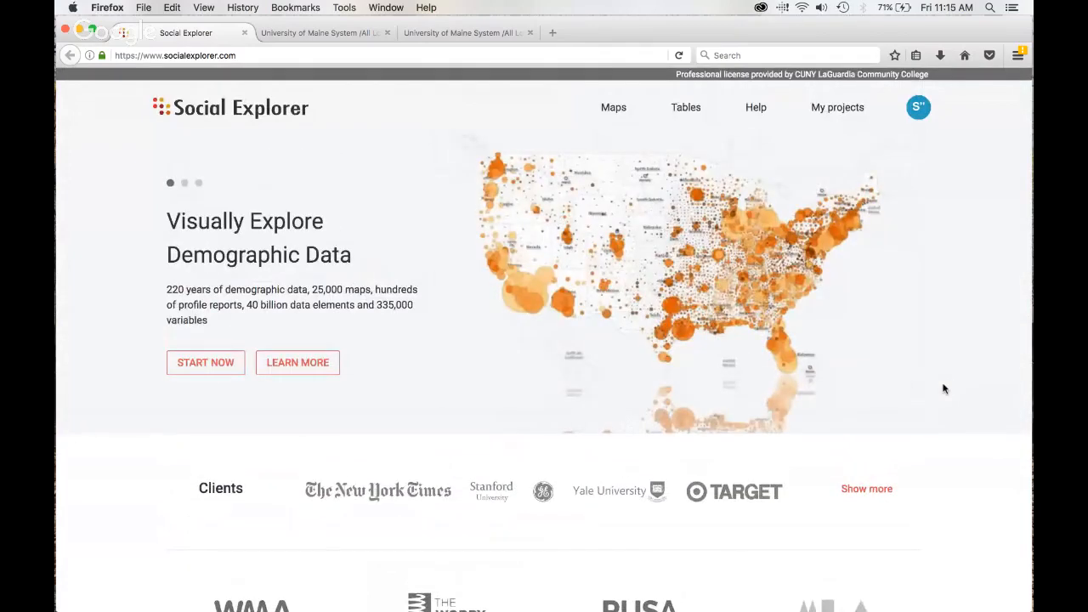
pyautogui.moveTo(57, 6)
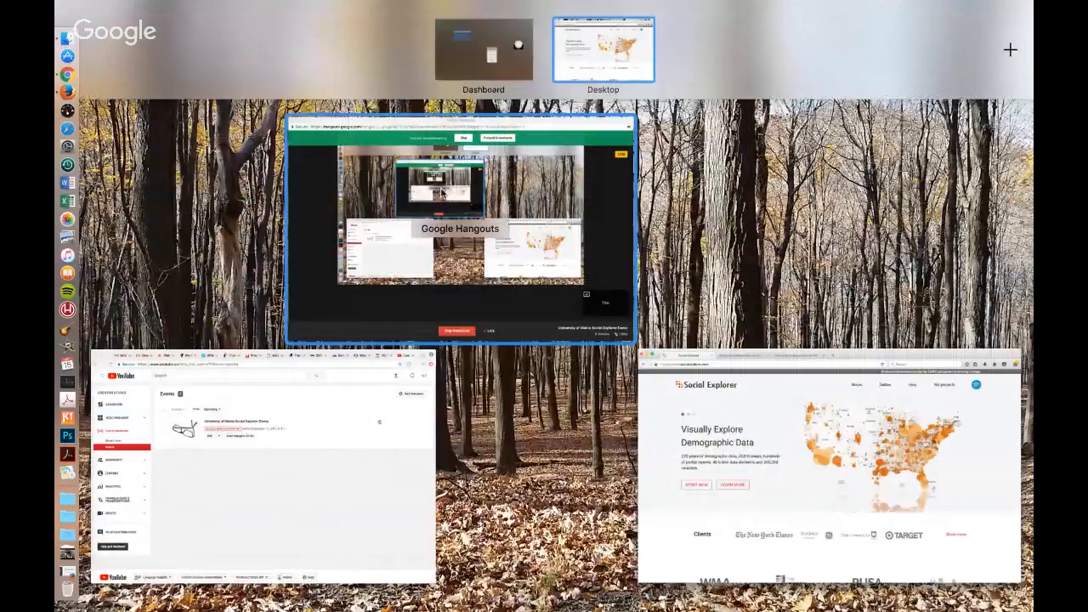
pyautogui.click(749, 444)
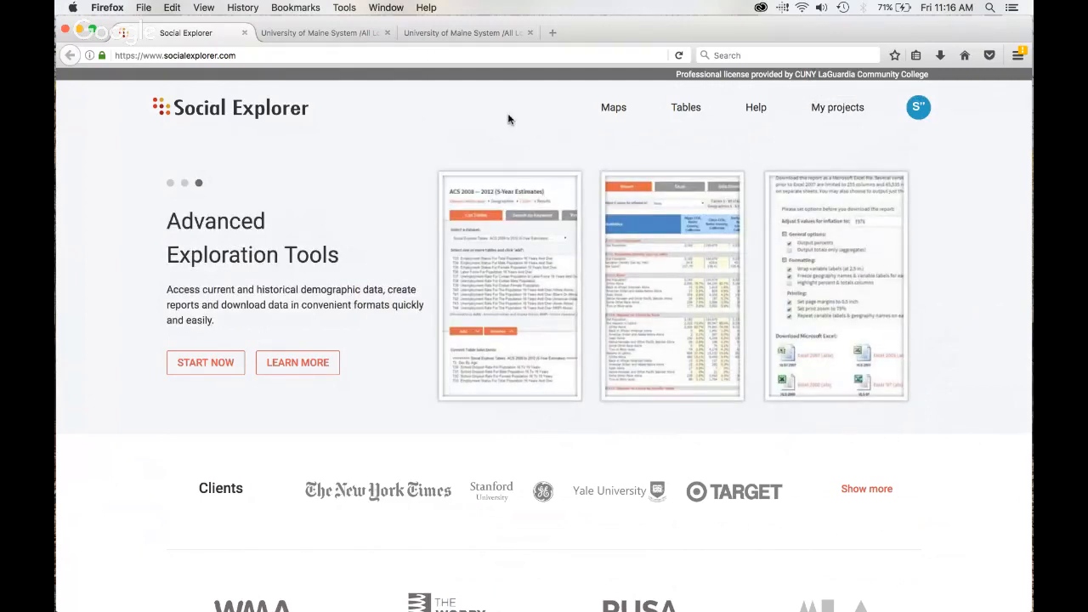
# - Follow the UM Orono access link in the URSUS catalog record for Social explorer, and return to the Social Explorer site
pyautogui.click(309, 33)
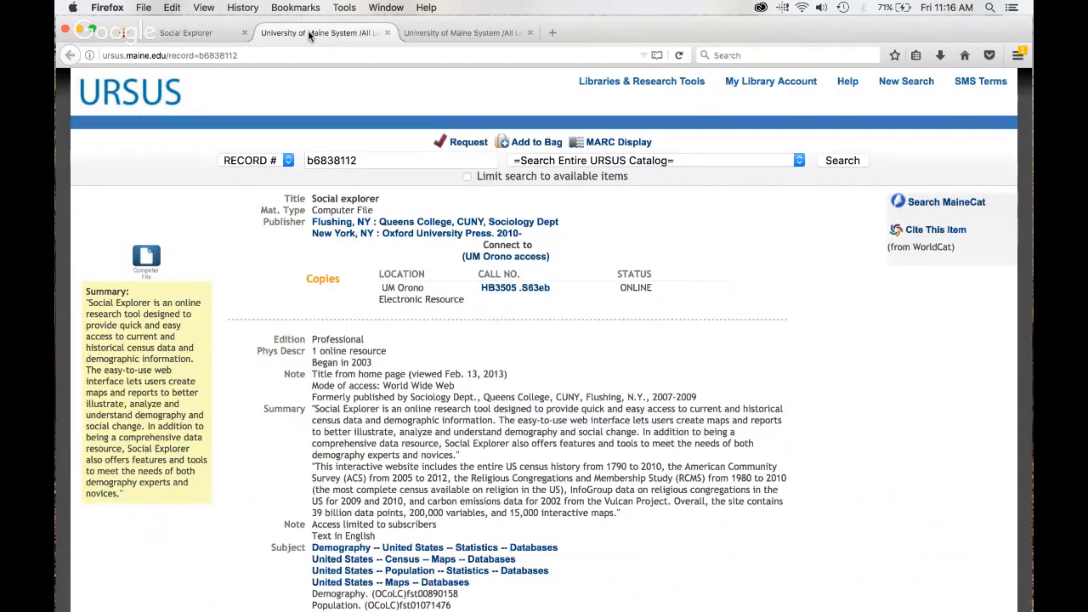
pyautogui.click(499, 258)
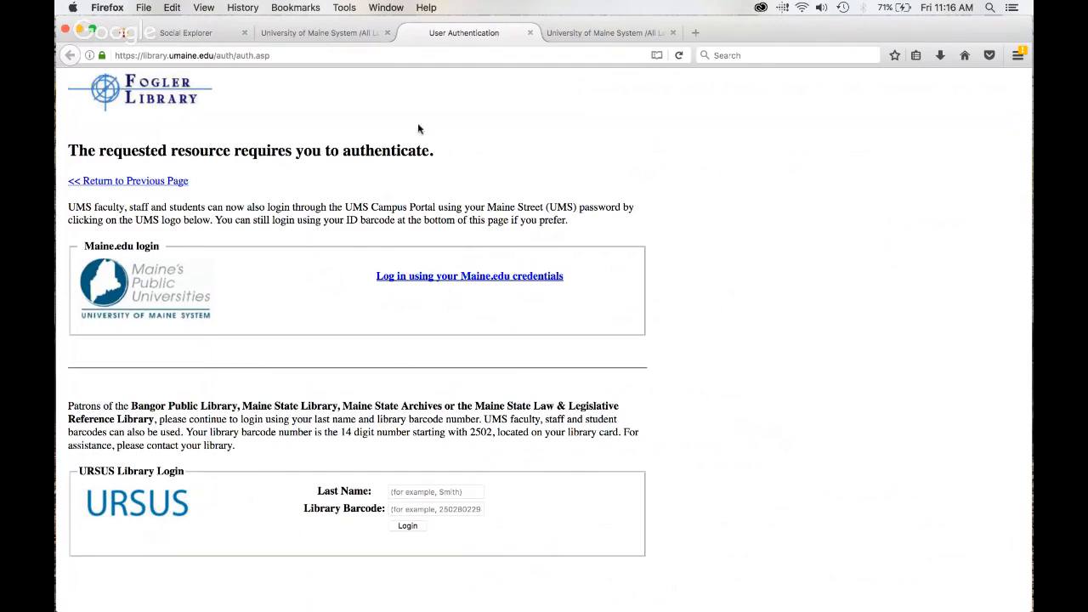
pyautogui.click(197, 35)
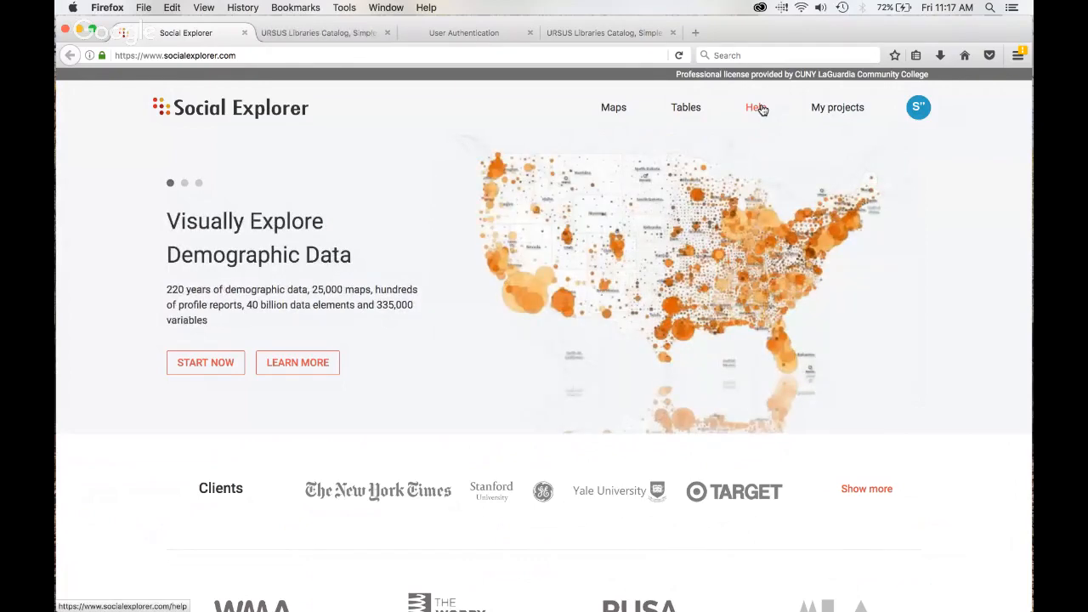
# - Open the Maps page and look through the available map collections, from US Demography to European Statistics
pyautogui.click(611, 113)
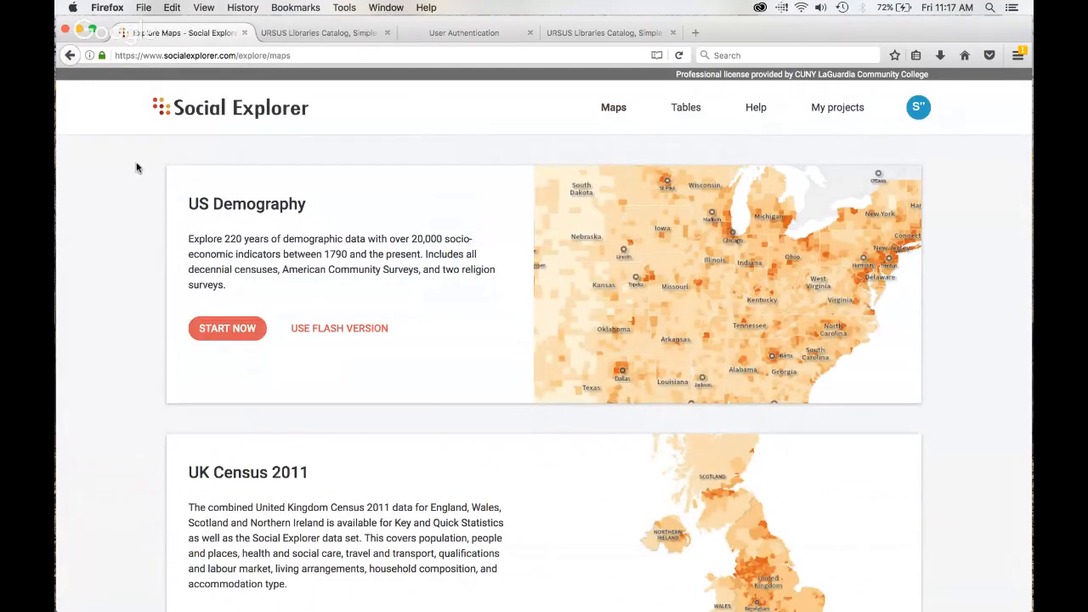
pyautogui.scroll(-2, 136, 167)
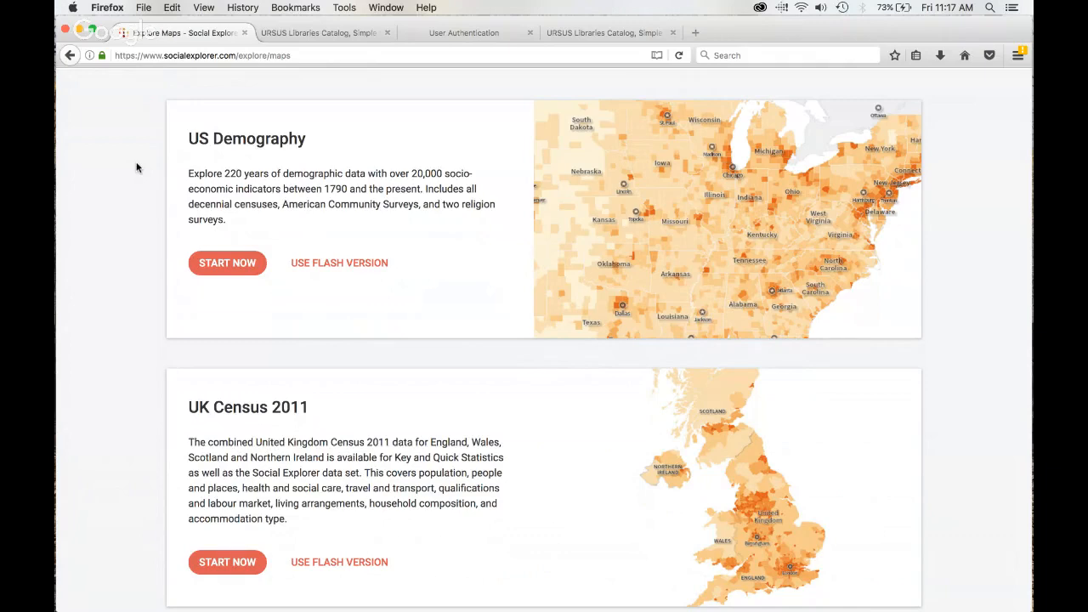
pyautogui.scroll(-5, 136, 167)
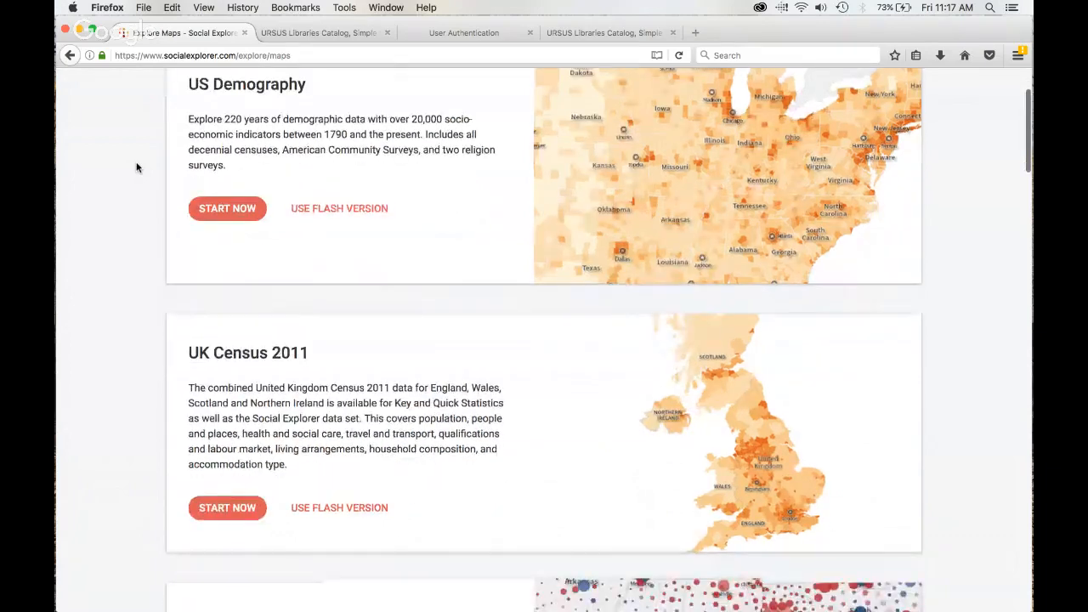
pyautogui.scroll(-4, 136, 167)
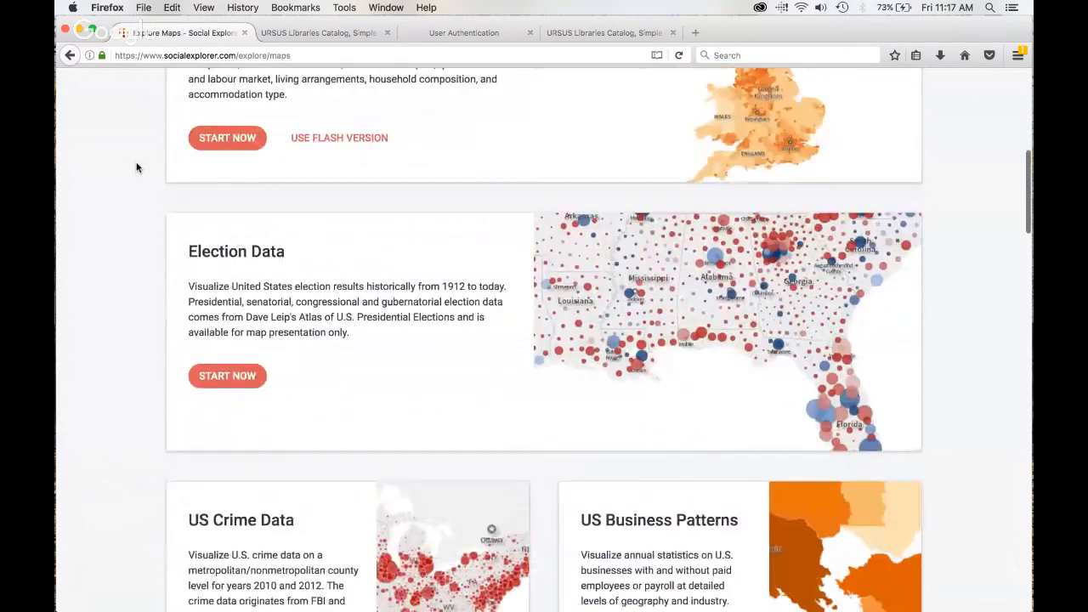
pyautogui.scroll(-3, 136, 167)
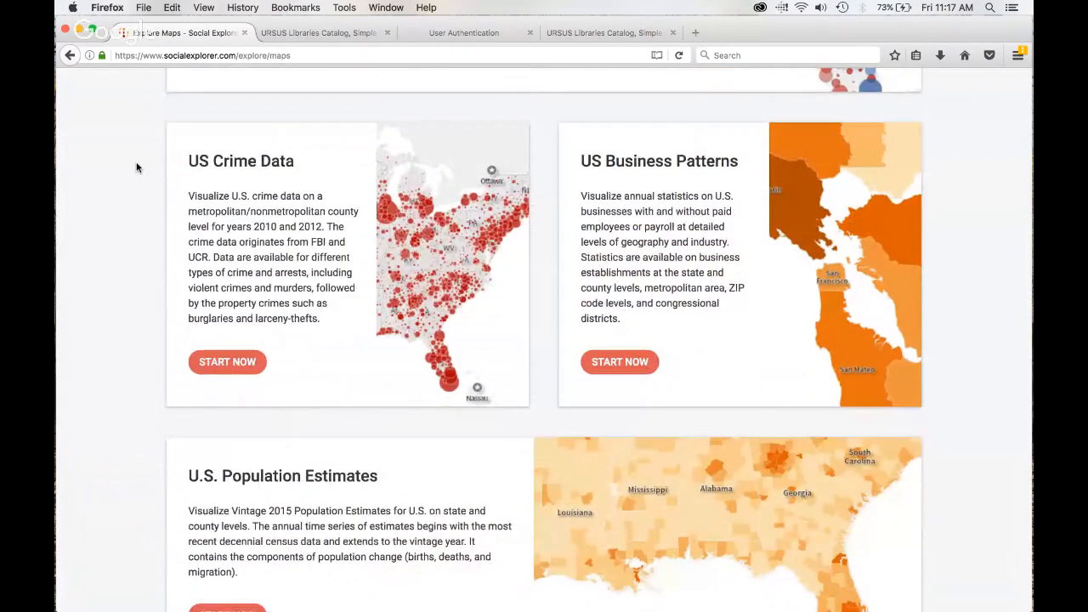
pyautogui.scroll(3, 136, 167)
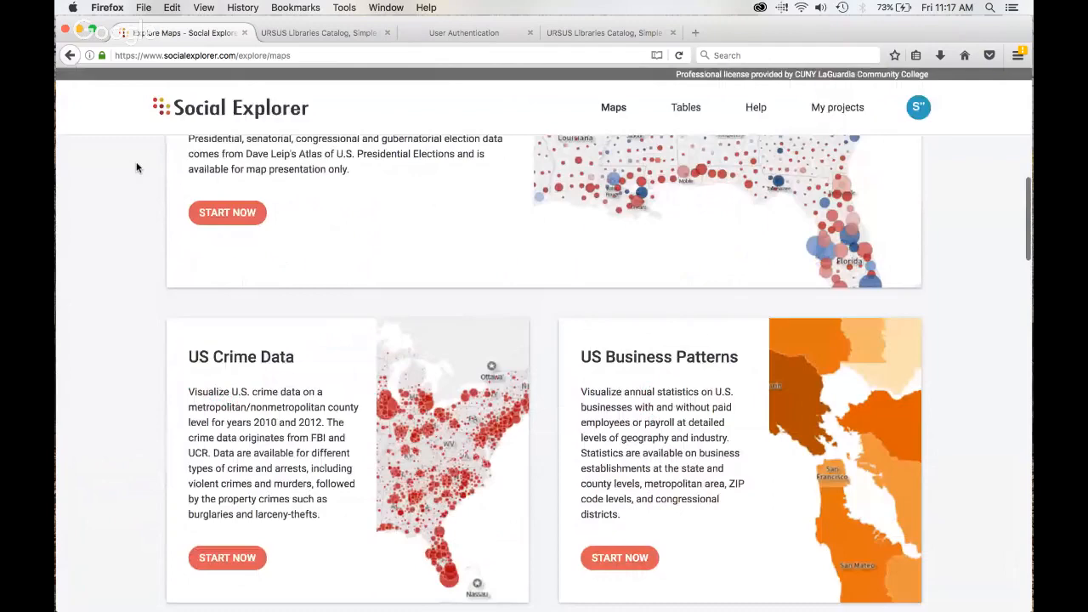
pyautogui.scroll(-5, 136, 168)
pyautogui.scroll(-15, 136, 168)
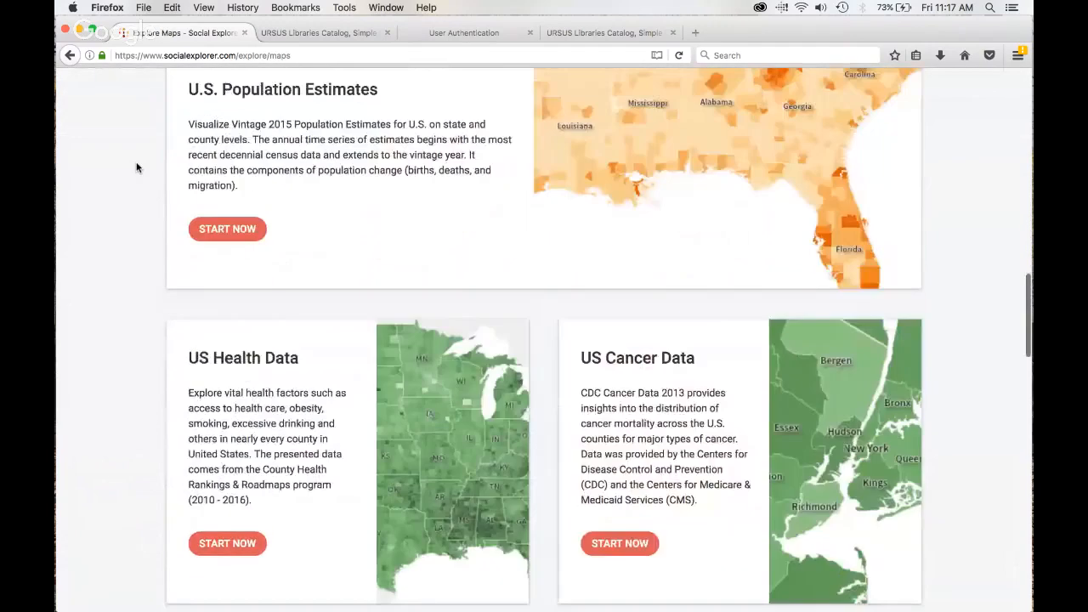
pyautogui.scroll(-5, 136, 167)
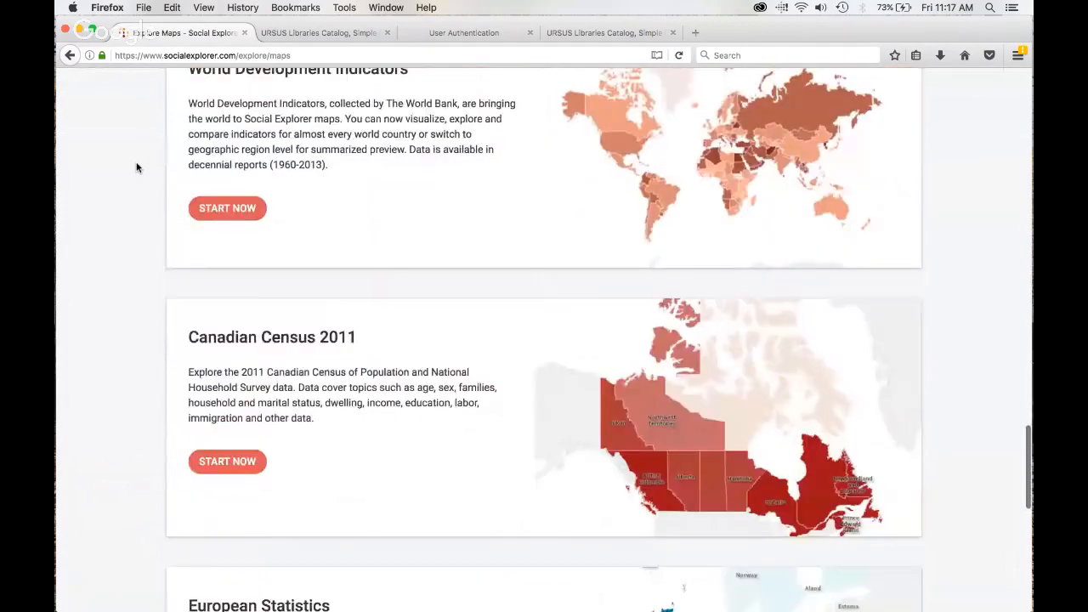
pyautogui.scroll(-3, 136, 167)
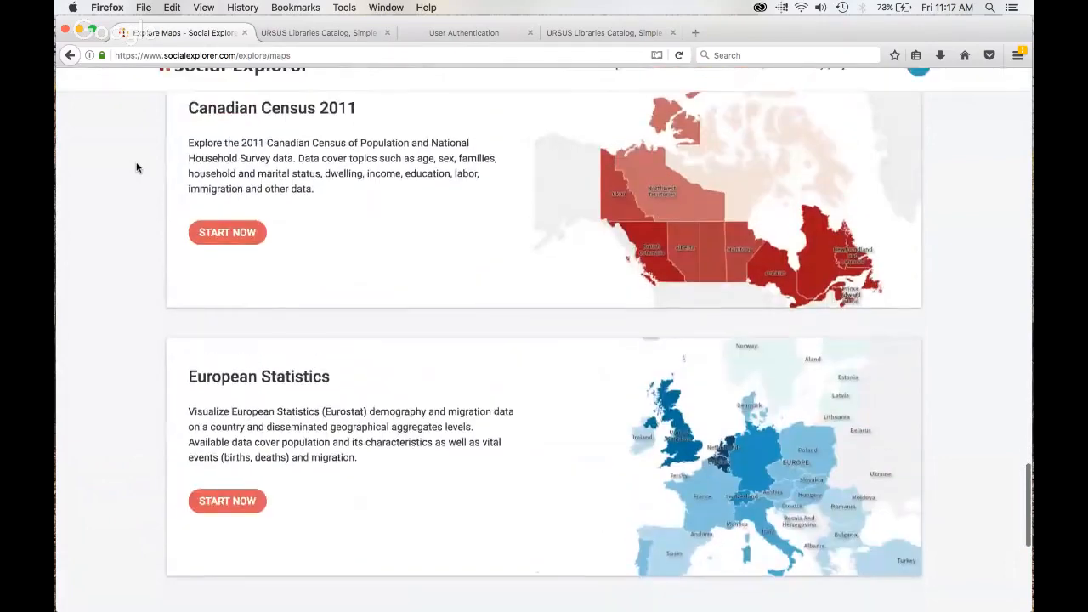
pyautogui.scroll(6, 136, 168)
pyautogui.scroll(10, 136, 168)
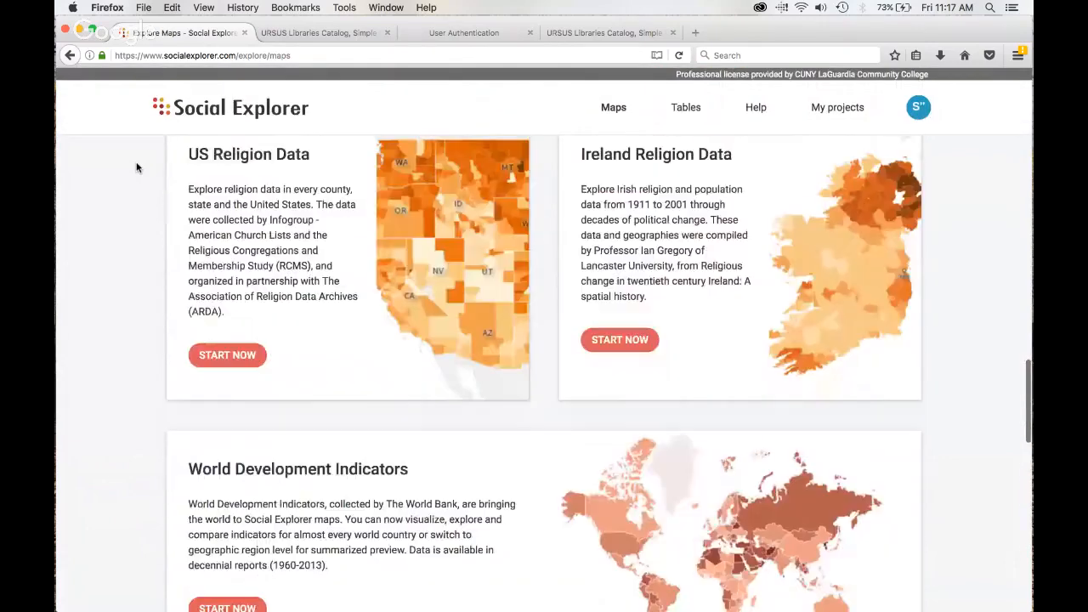
pyautogui.scroll(10, 136, 168)
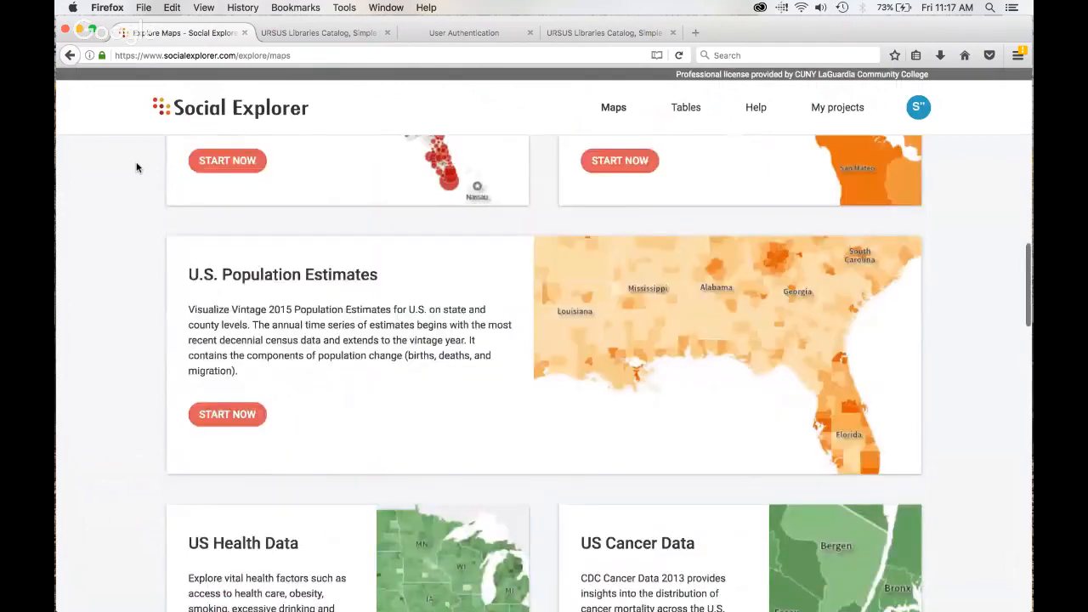
pyautogui.scroll(7, 136, 167)
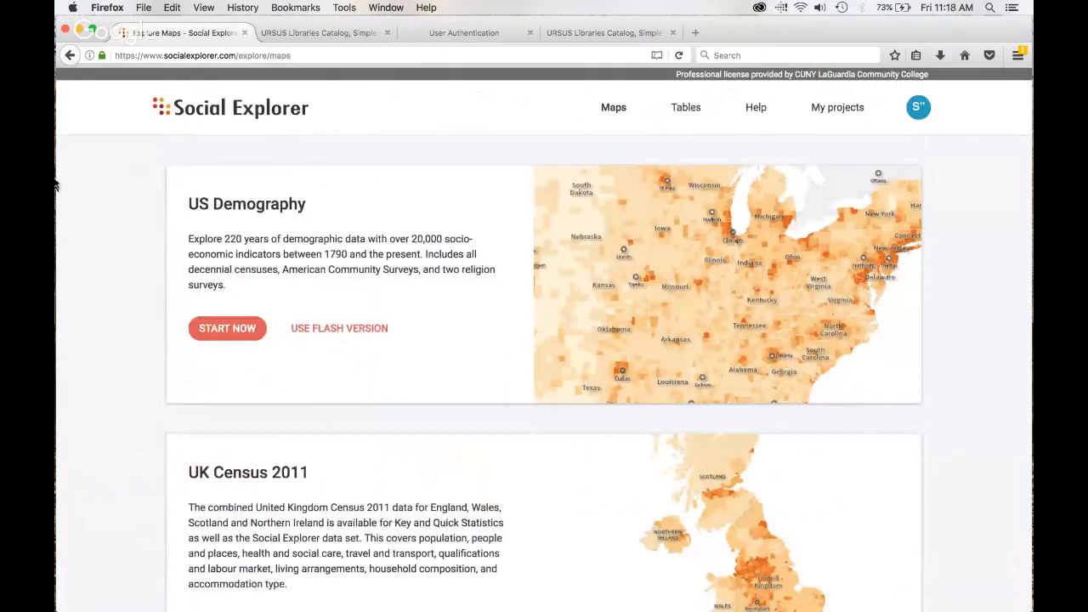
# - Start the HTML5 version of the US Demography map and skip the welcome tour
pyautogui.click(240, 338)
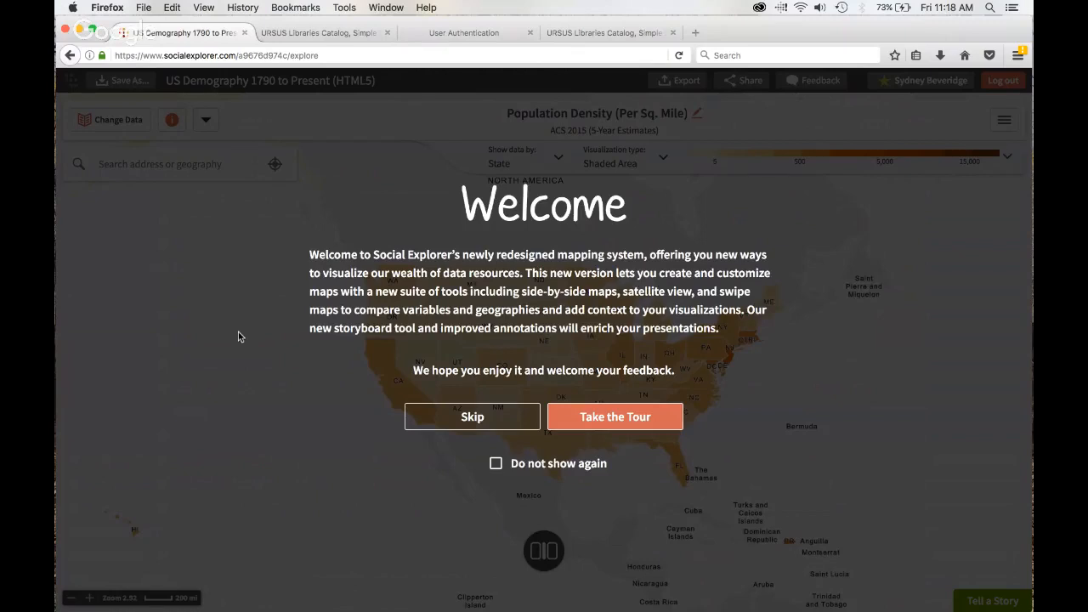
pyautogui.click(473, 417)
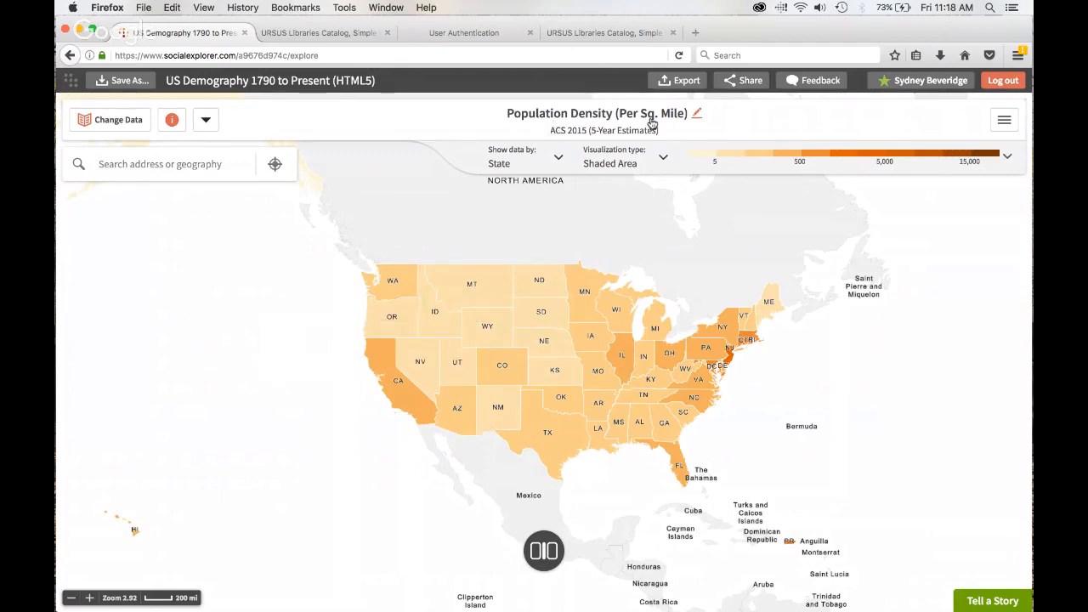
# - Rename the map title to "Maine Demo: Pop Density" and save it
pyautogui.click(698, 119)
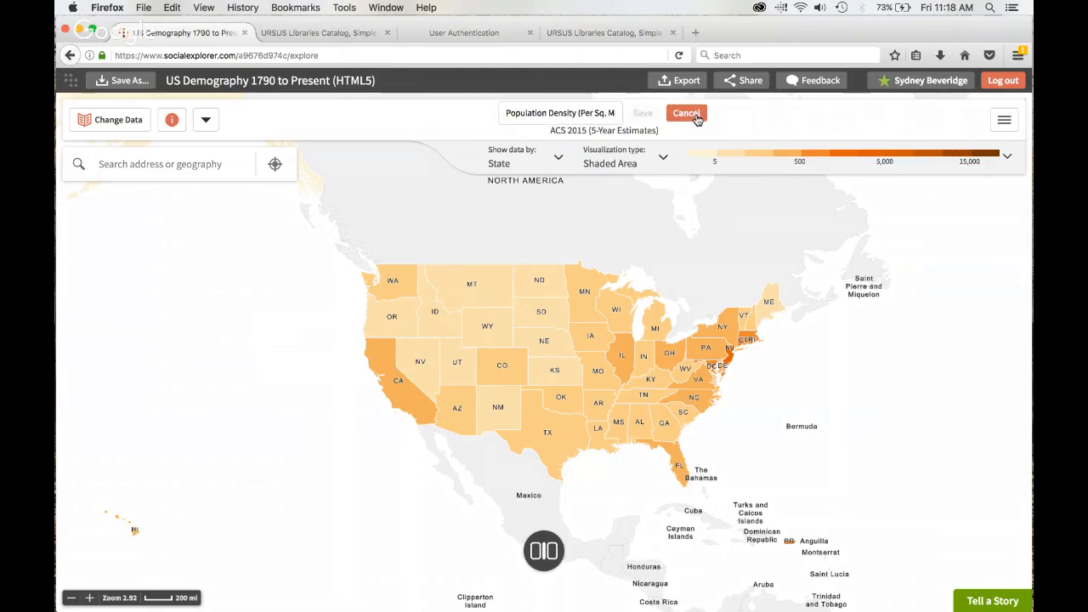
pyautogui.tripleClick(512, 112)
pyautogui.write('Maine')
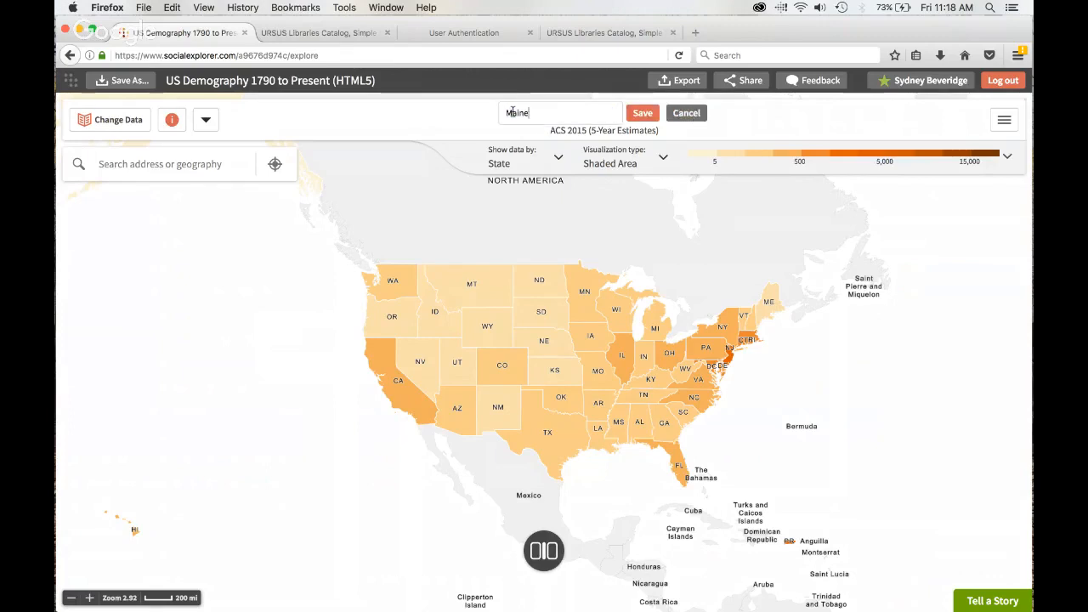
pyautogui.write(' Demo: Pop Density')
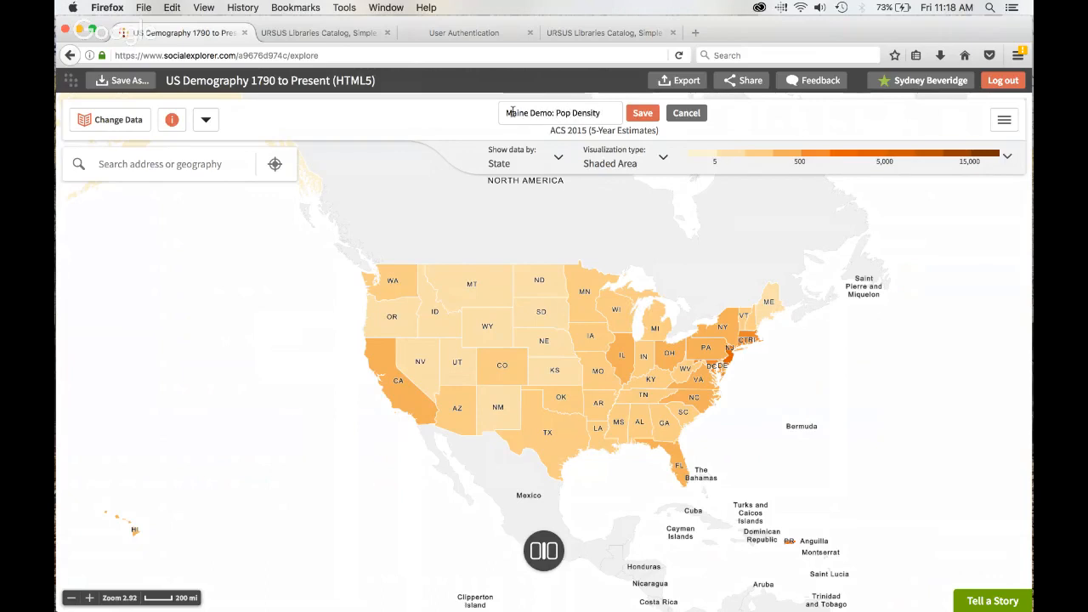
pyautogui.click(643, 112)
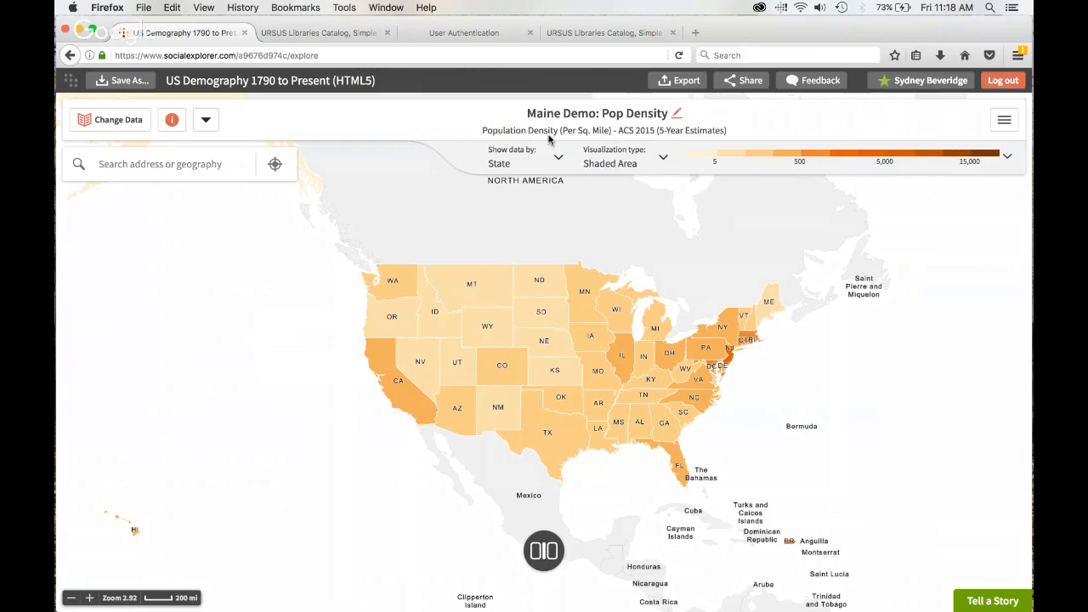
# - Zoom from the national map into New England, down to southern New Hampshire, and examine population density by state and county
pyautogui.moveTo(547, 383)
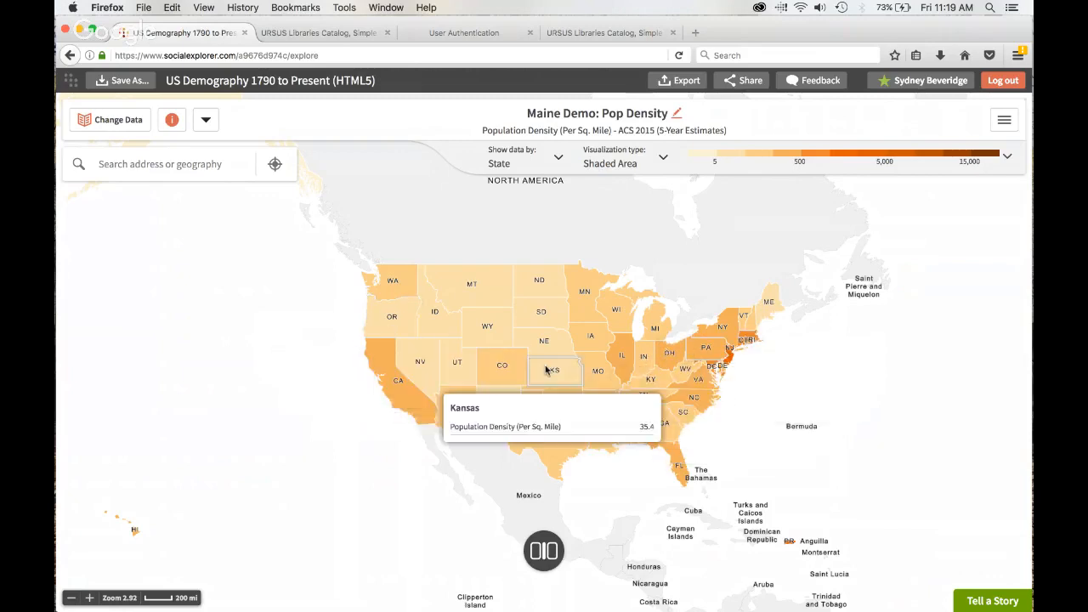
pyautogui.scroll(3, 748, 349)
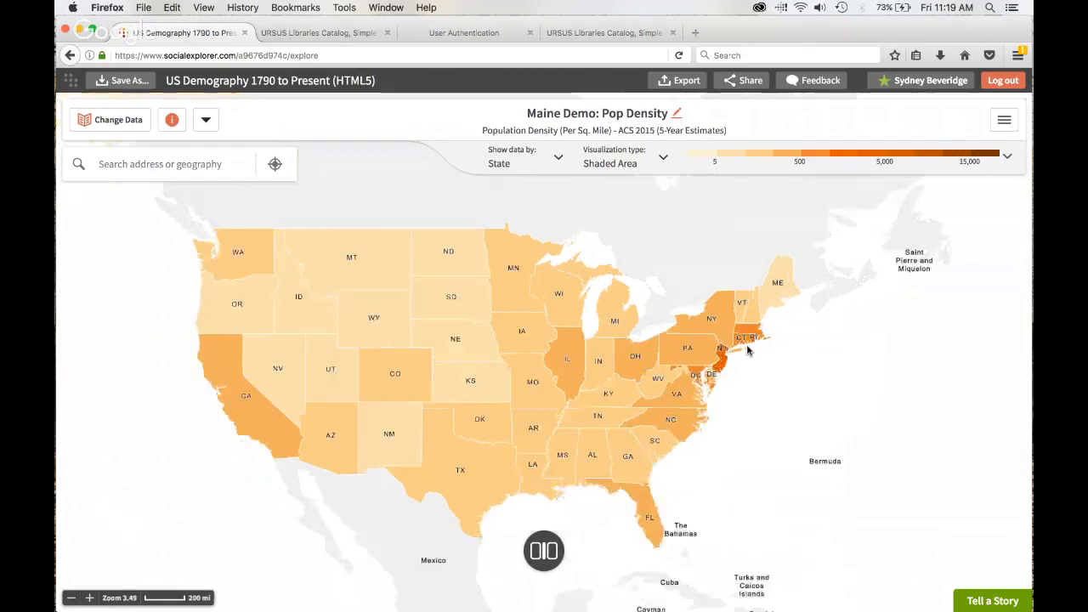
pyautogui.scroll(4, 610, 346)
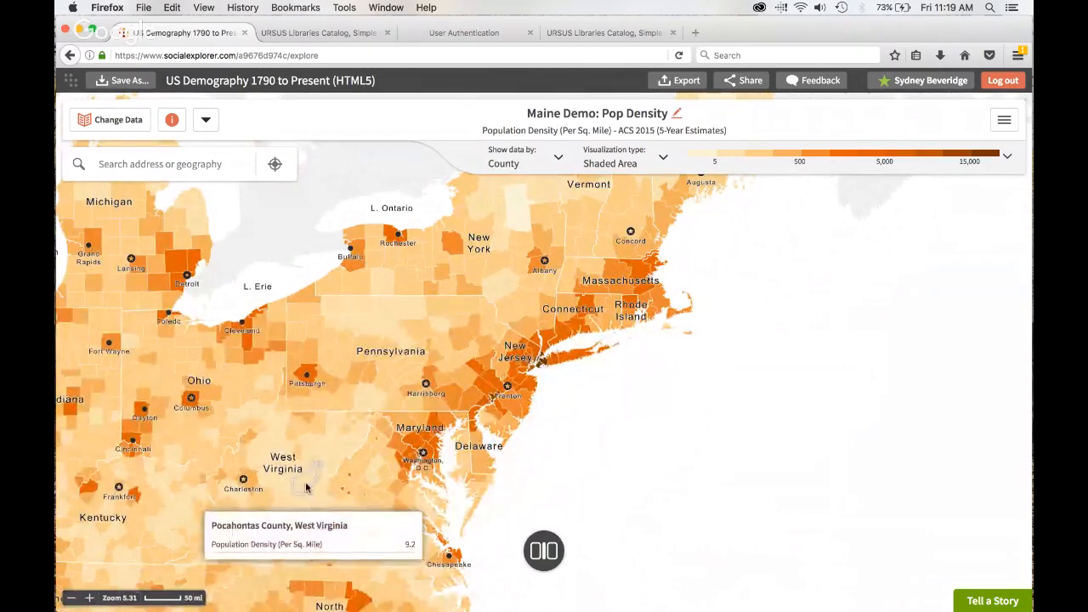
pyautogui.moveTo(617, 243); pyautogui.dragTo(566, 308)
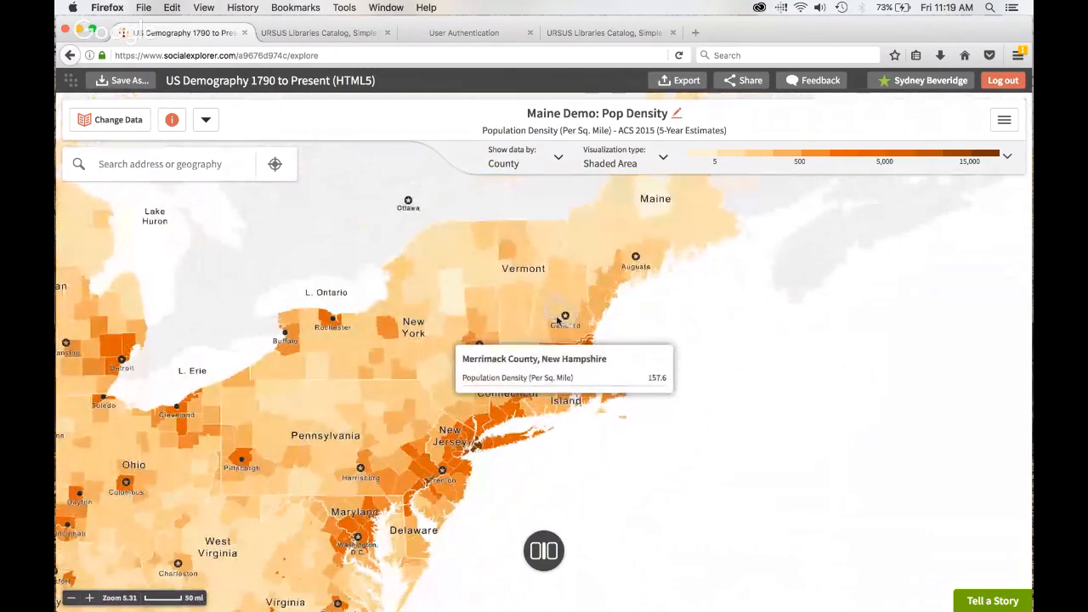
pyautogui.moveTo(621, 214); pyautogui.dragTo(592, 270)
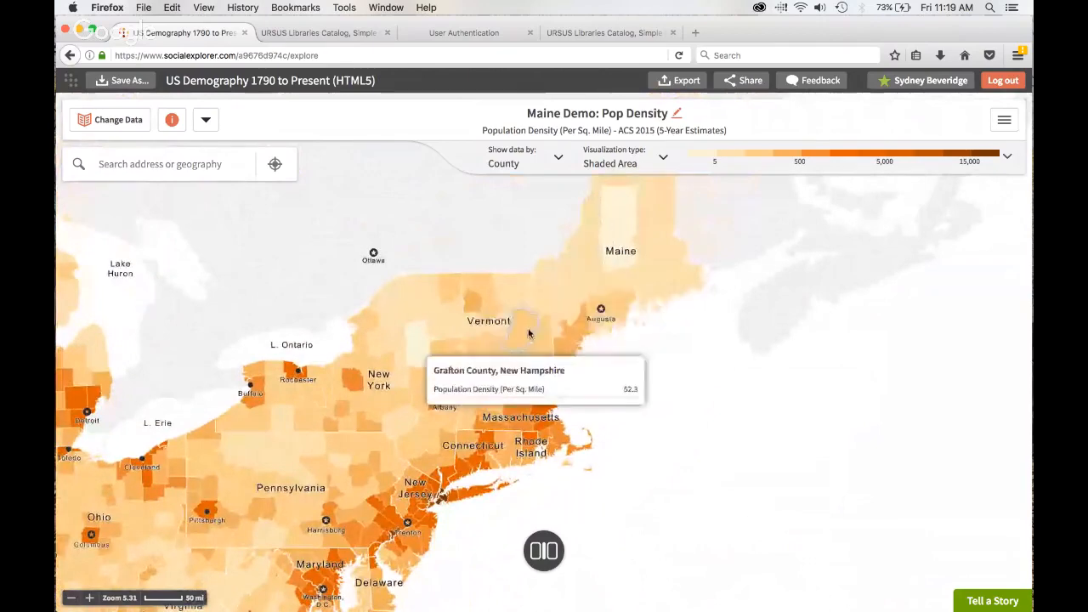
pyautogui.scroll(3, 527, 331)
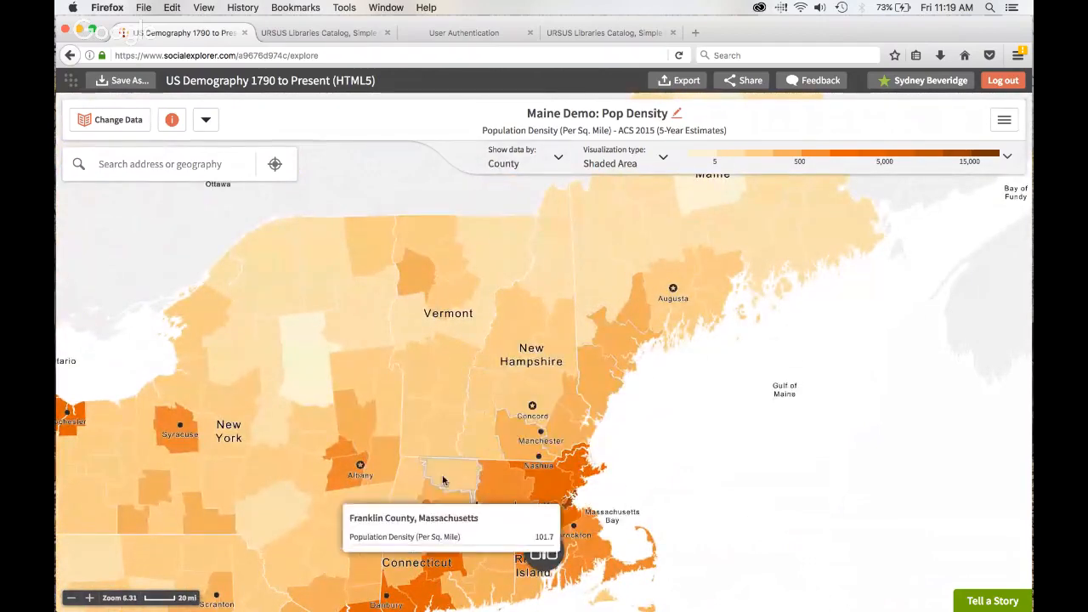
pyautogui.scroll(4, 528, 395)
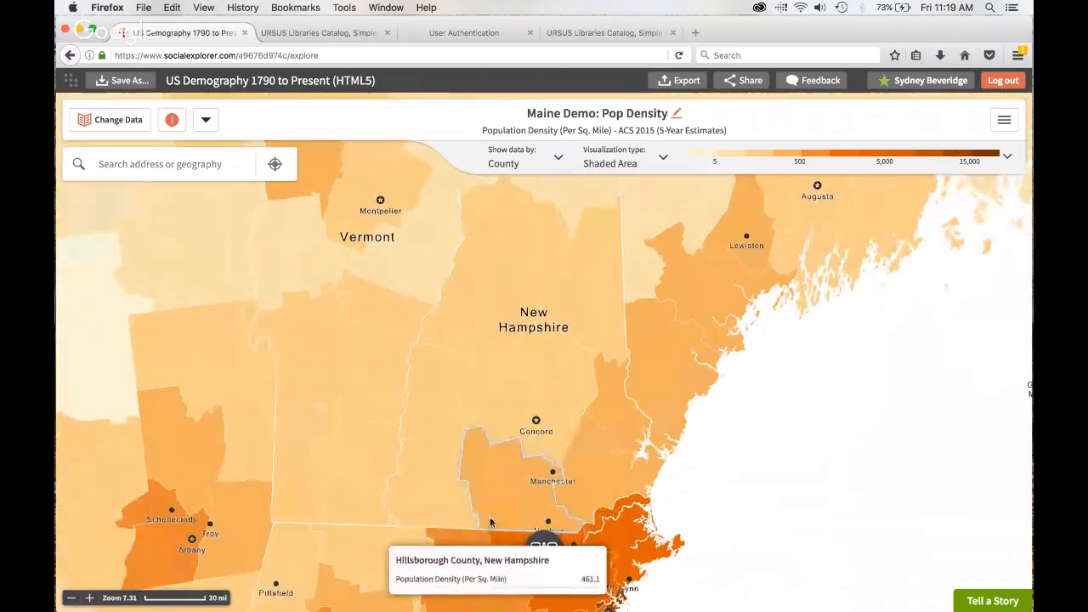
pyautogui.scroll(2, 502, 426)
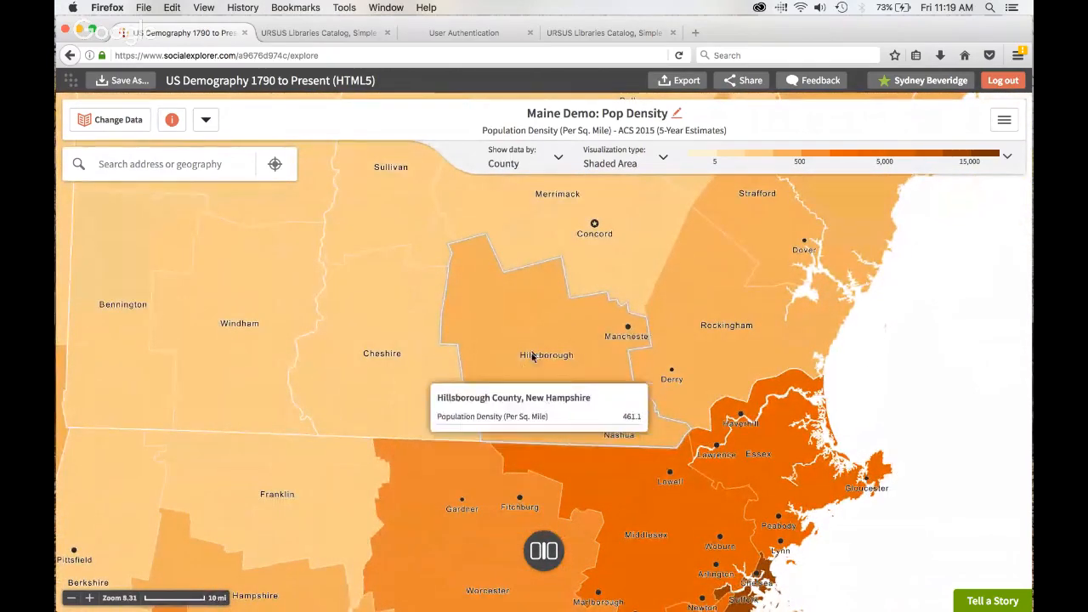
# - Review the geography levels available for data display and examine population density by census tract around Manchester, New Hampshire
pyautogui.click(537, 163)
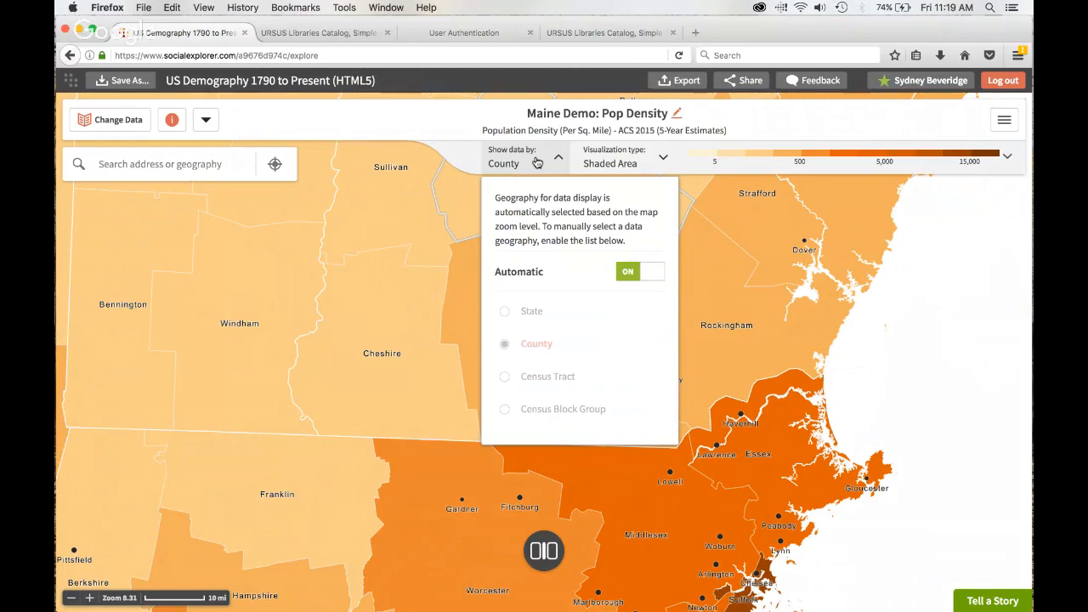
pyautogui.click(448, 279)
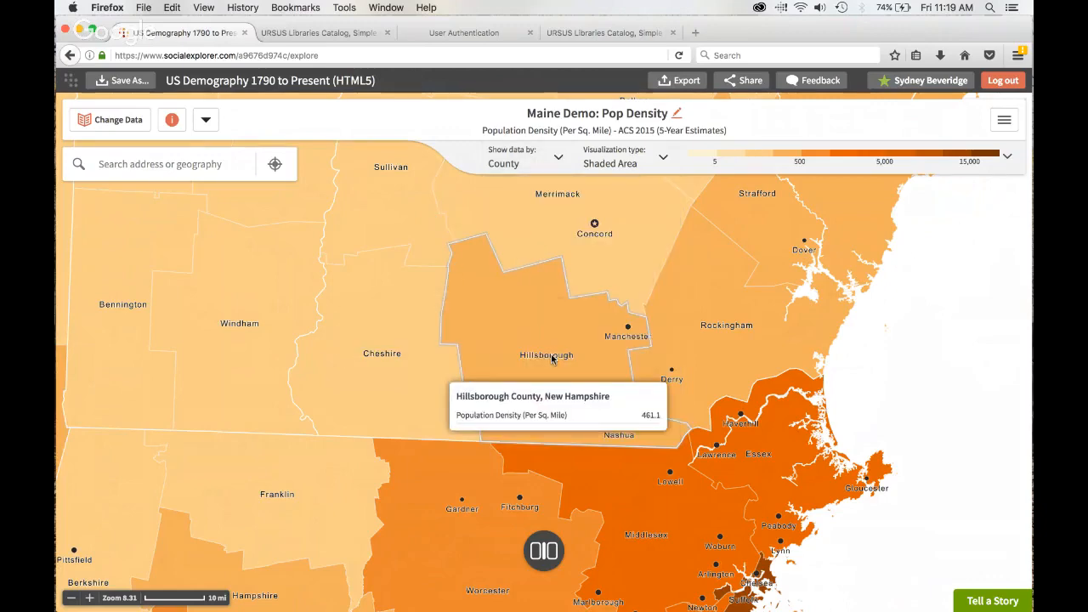
pyautogui.scroll(5, 551, 358)
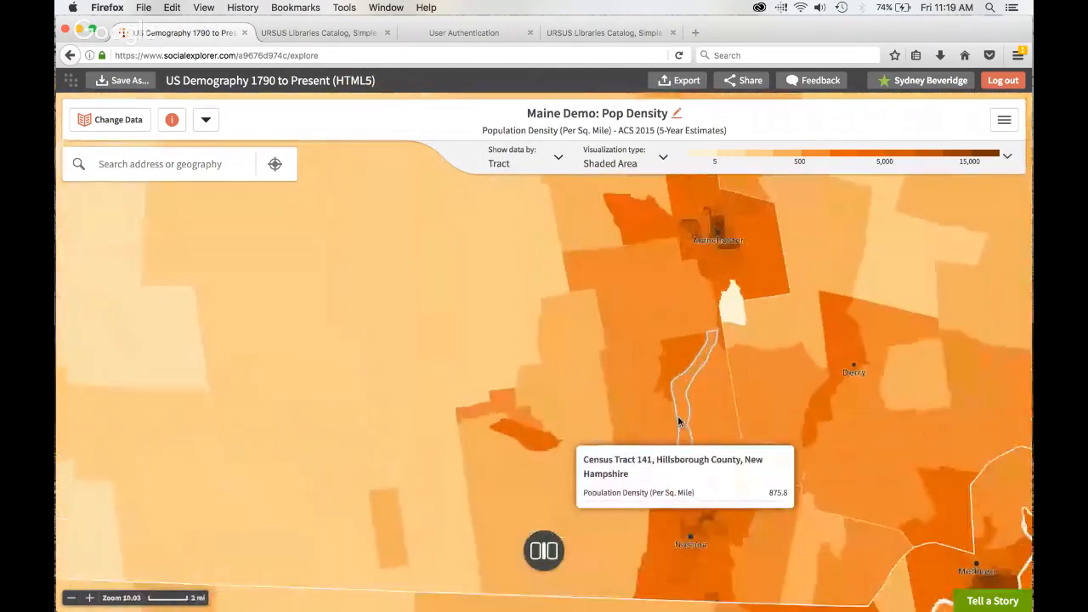
pyautogui.scroll(1, 679, 422)
pyautogui.moveTo(731, 177); pyautogui.dragTo(660, 262)
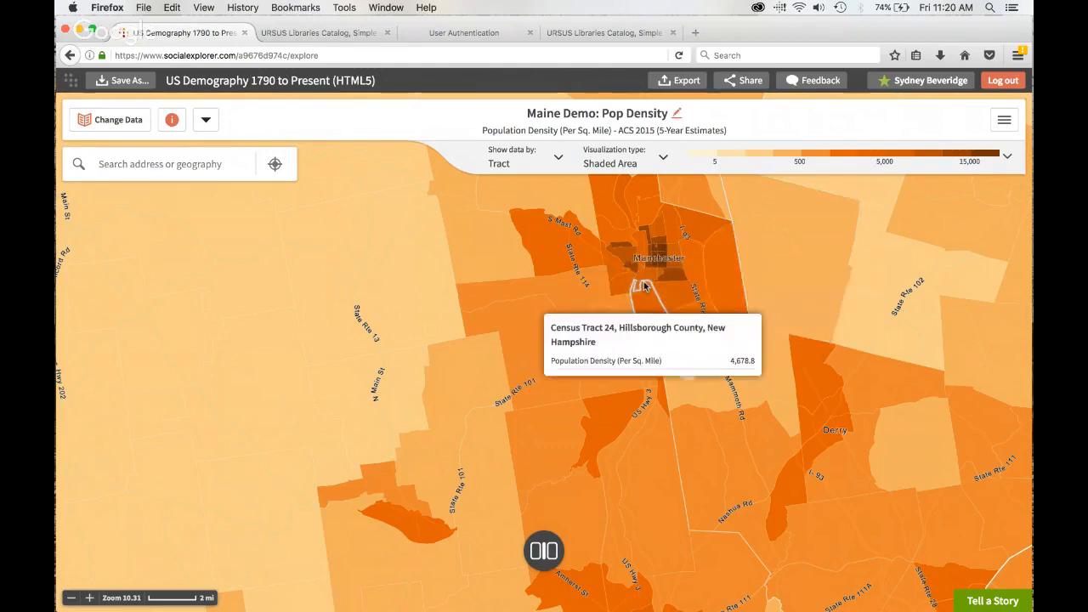
pyautogui.scroll(1, 665, 277)
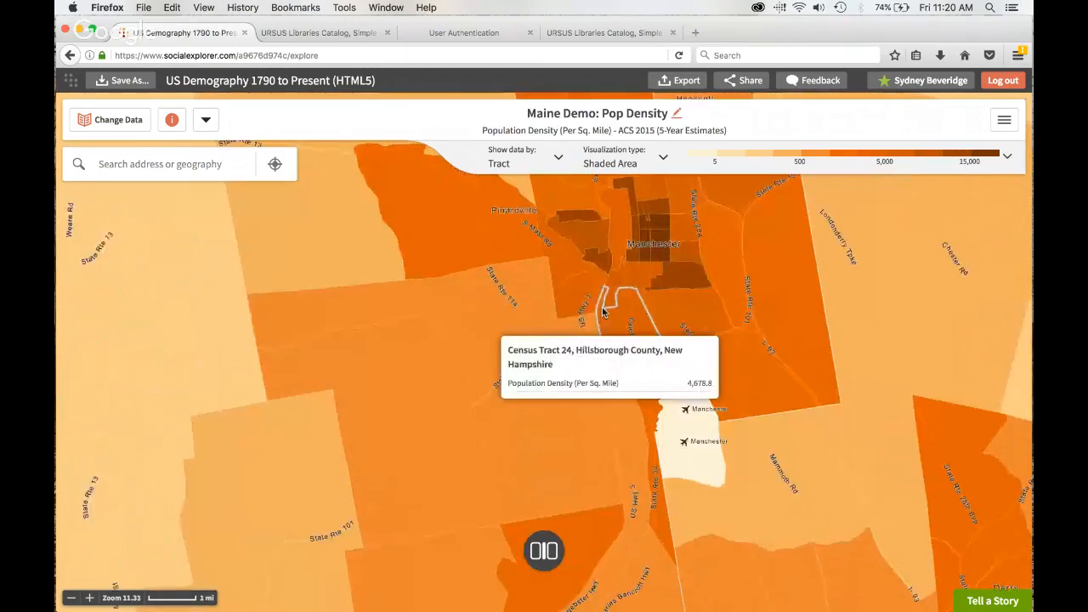
pyautogui.scroll(1, 601, 311)
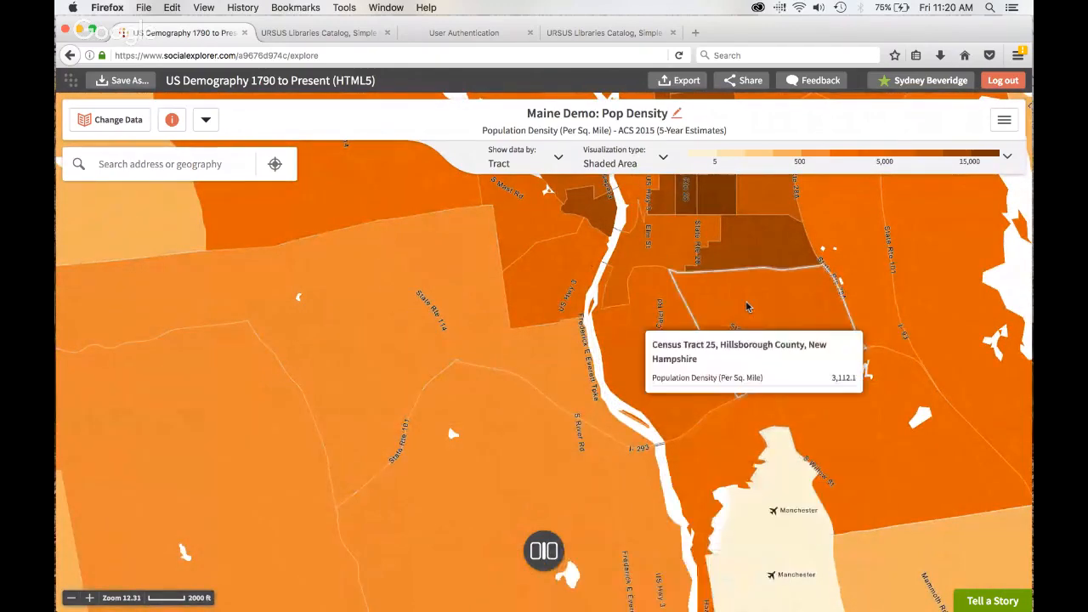
pyautogui.scroll(1, 748, 308)
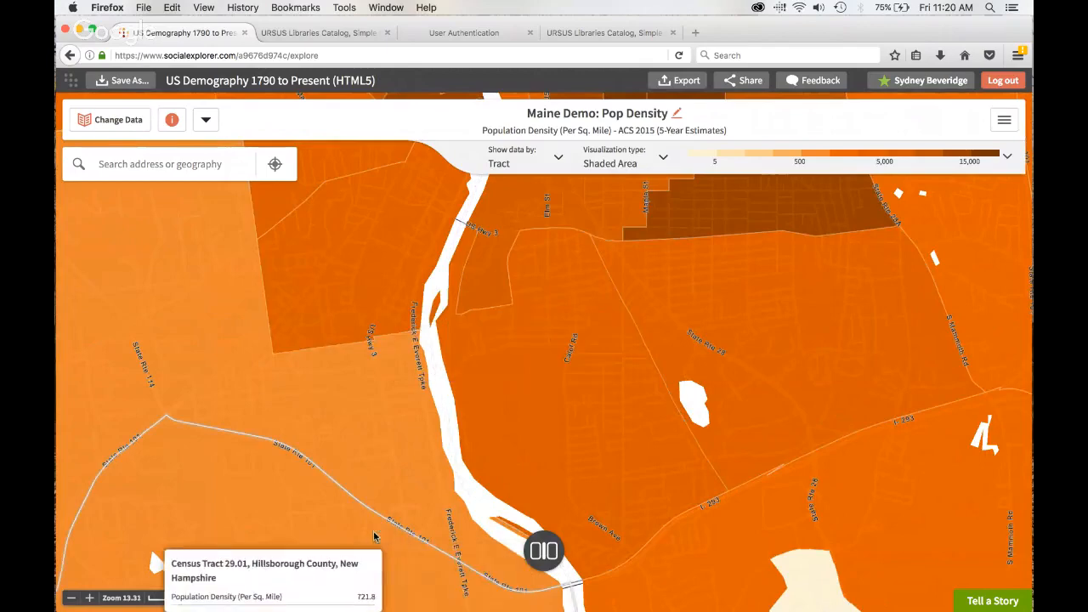
pyautogui.click(72, 598)
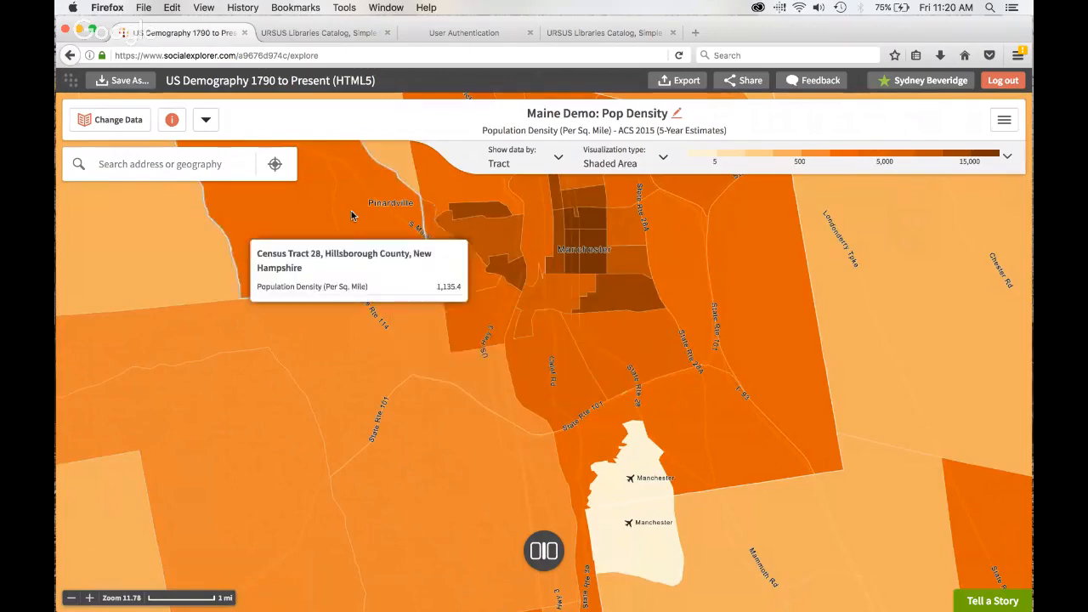
pyautogui.click(158, 164)
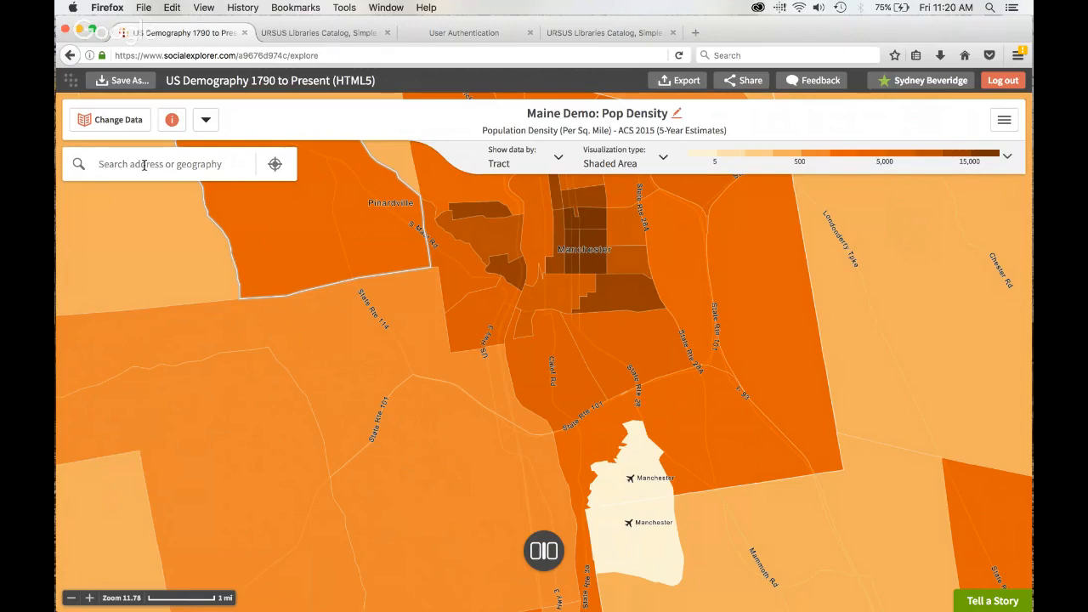
pyautogui.write('orn')
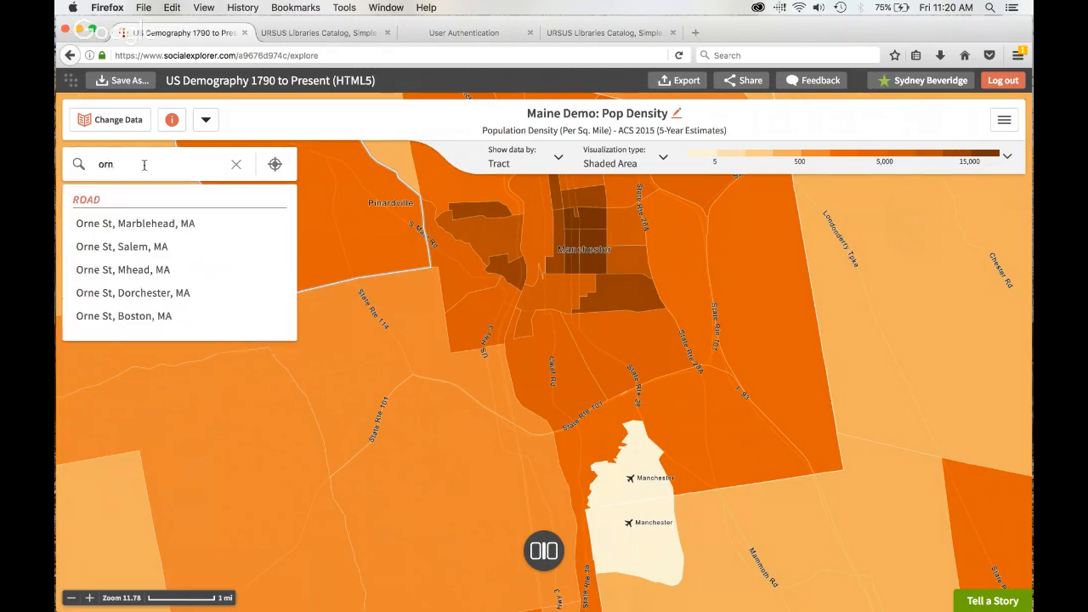
pyautogui.write('a')
pyautogui.press('BackSpace')
pyautogui.press('BackSpace')
pyautogui.press('BackSpace')
pyautogui.press('BackSpace')
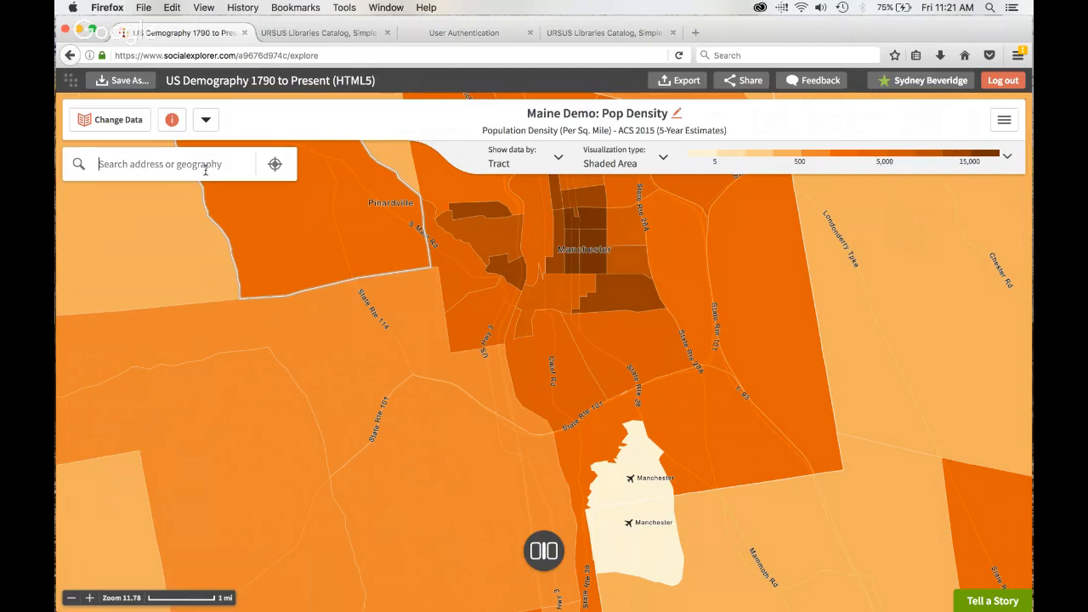
# - Search the map for "bangor" and go to the place Bangor, ME, keeping its surrounding census tracts in view
pyautogui.write('bangor')
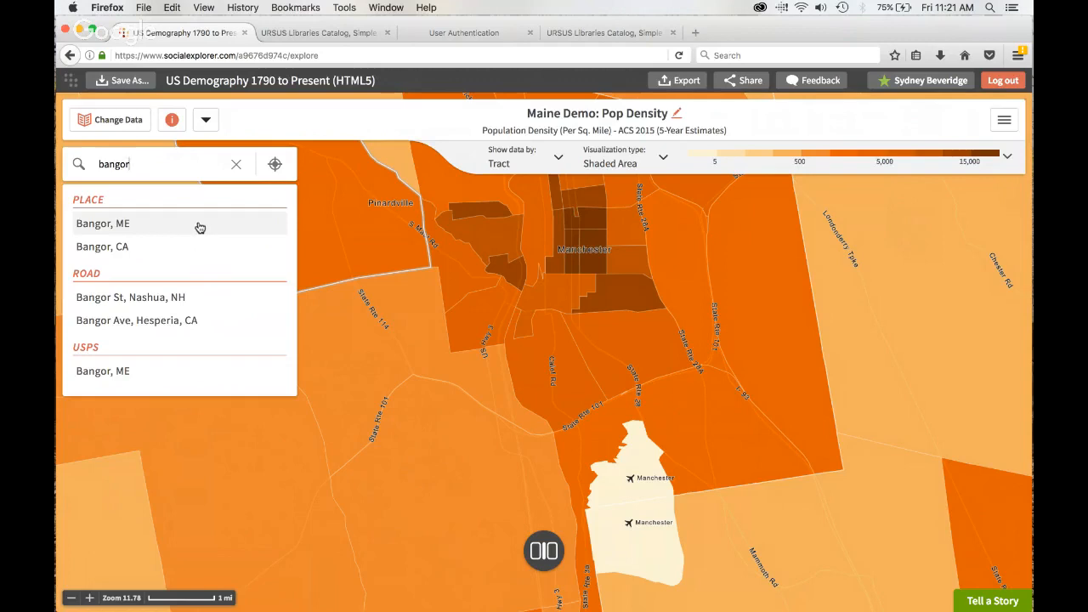
pyautogui.click(200, 227)
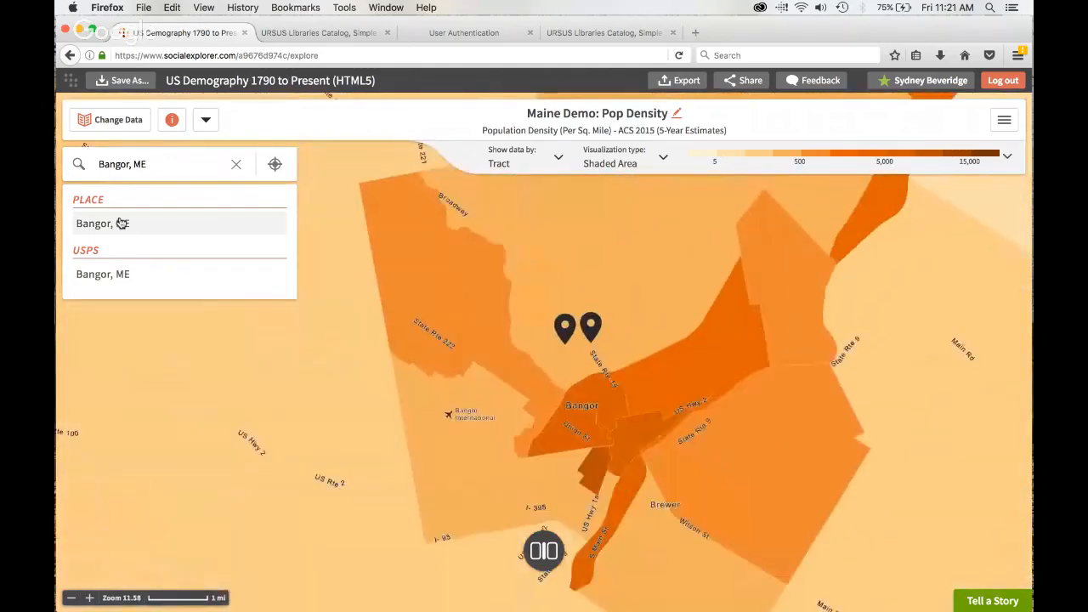
pyautogui.scroll(2, 693, 274)
pyautogui.moveTo(821, 267); pyautogui.dragTo(690, 366)
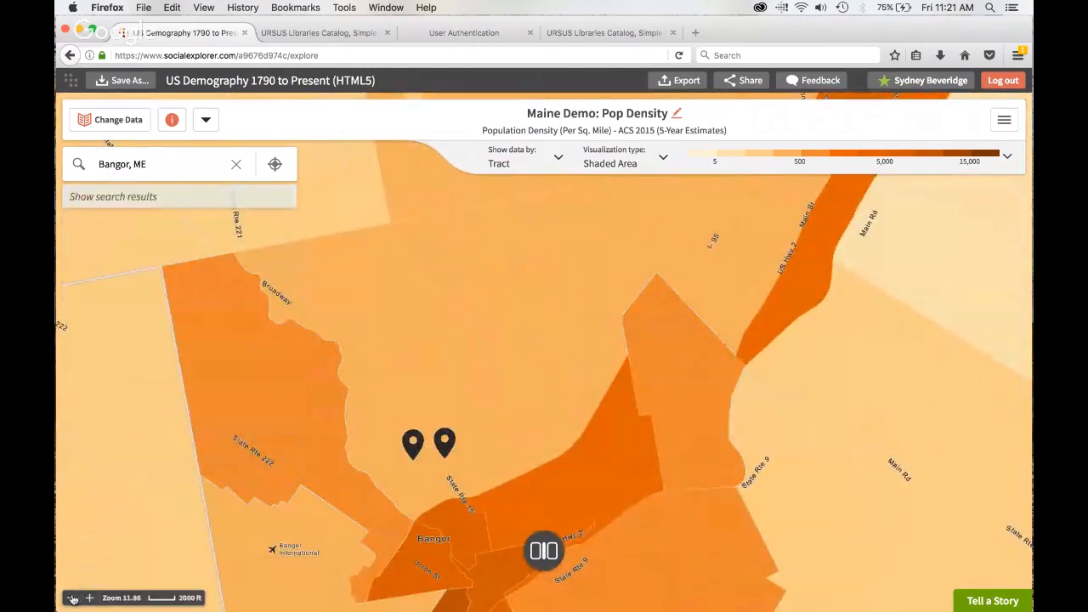
pyautogui.click(72, 598)
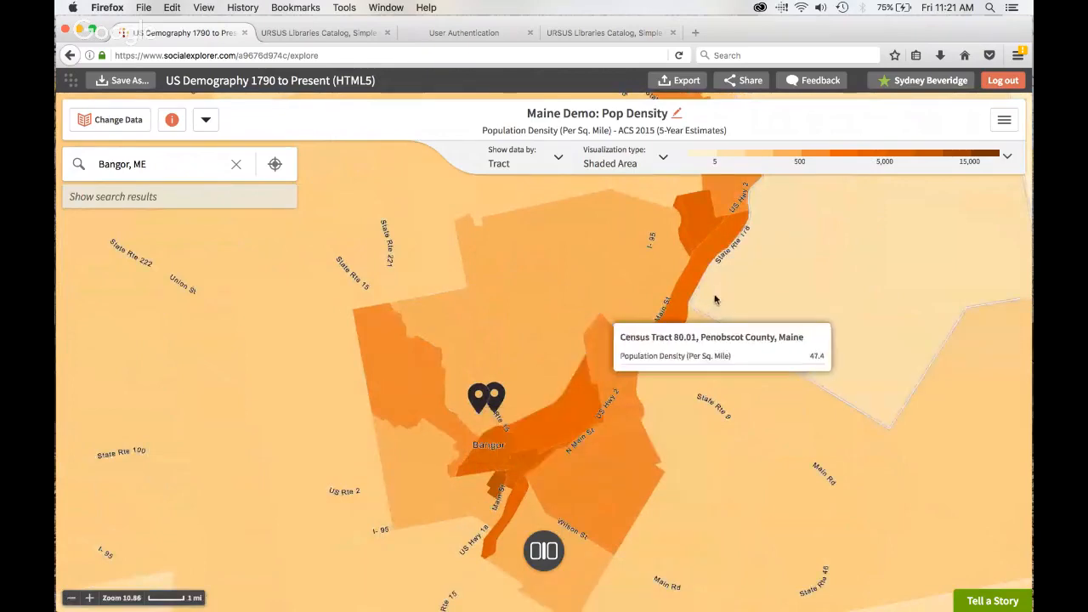
# - Clear the Bangor search with its map markers and examine population density in the census tracts around the city
pyautogui.moveTo(697, 311); pyautogui.dragTo(581, 292)
pyautogui.click(249, 151)
pyautogui.click(235, 164)
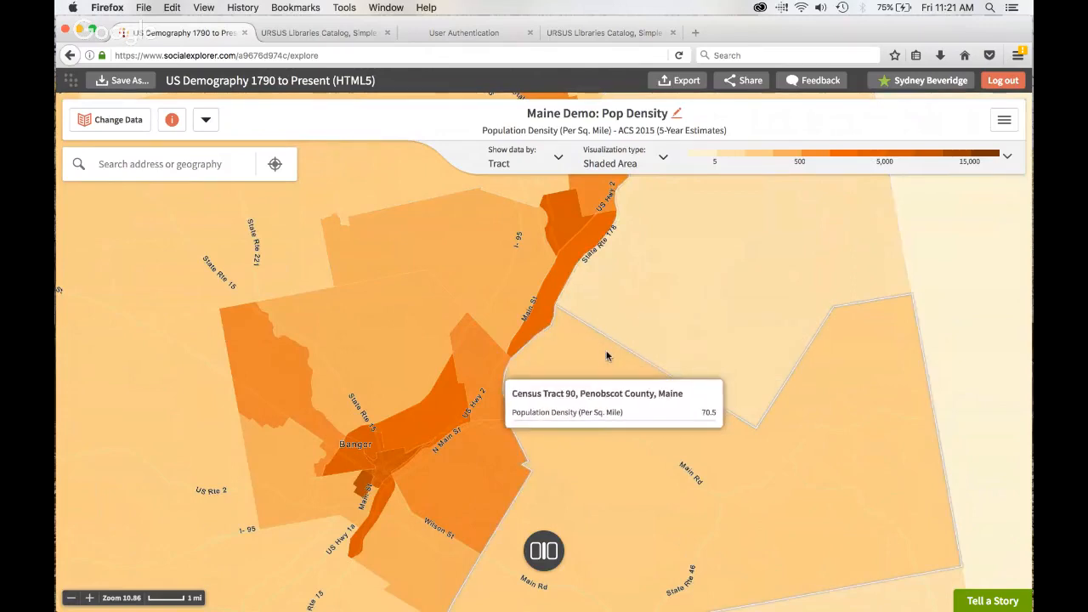
pyautogui.moveTo(607, 355); pyautogui.dragTo(581, 411)
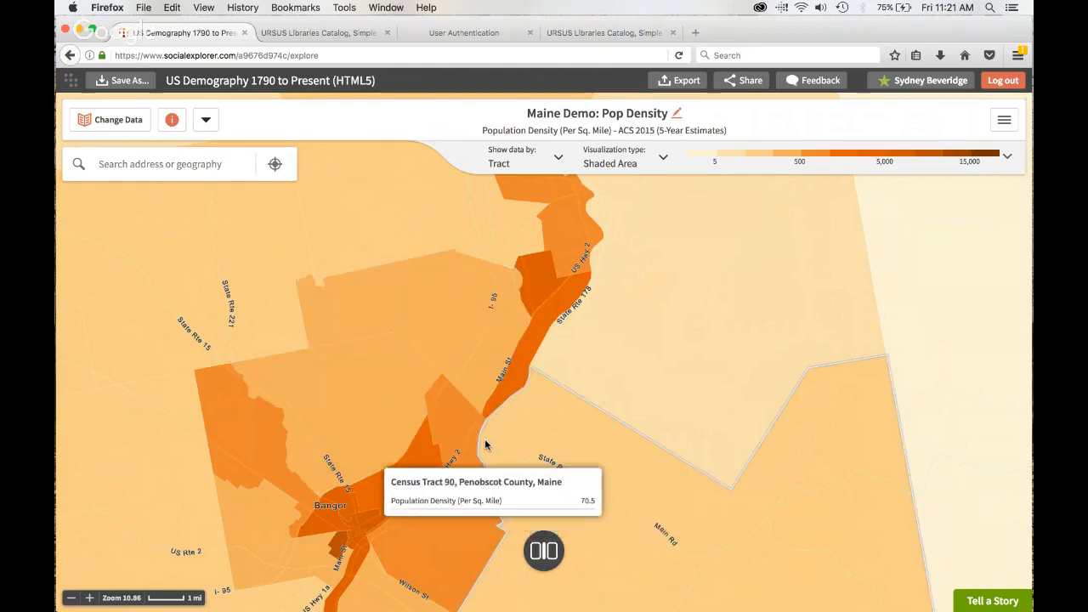
pyautogui.moveTo(515, 428); pyautogui.dragTo(655, 377)
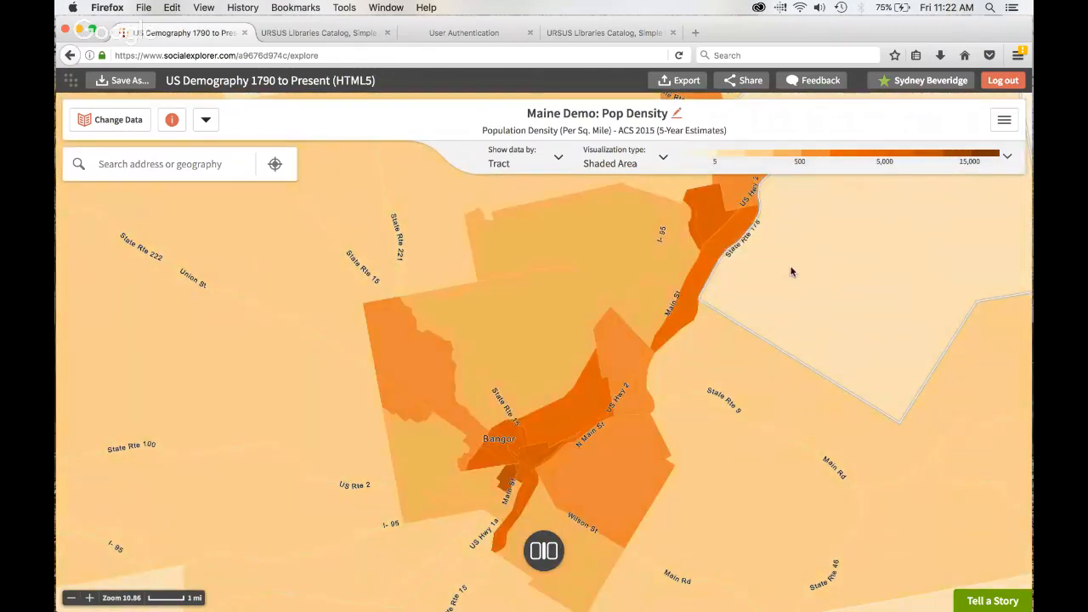
# - Open the population density legend, check its color options, and flip the color scale and back again
pyautogui.click(1010, 161)
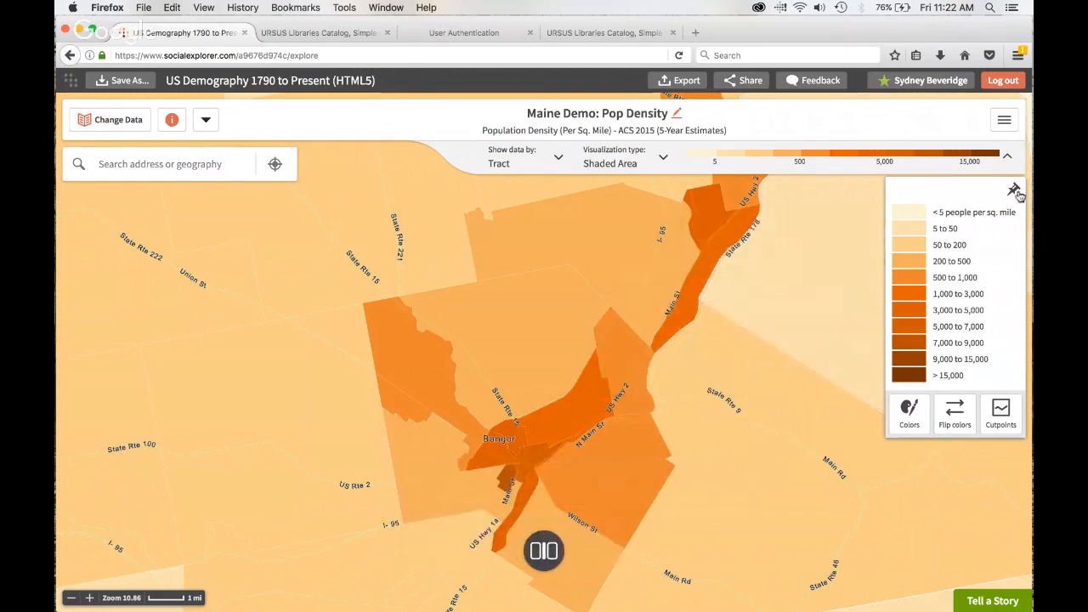
pyautogui.click(1008, 157)
pyautogui.click(1008, 159)
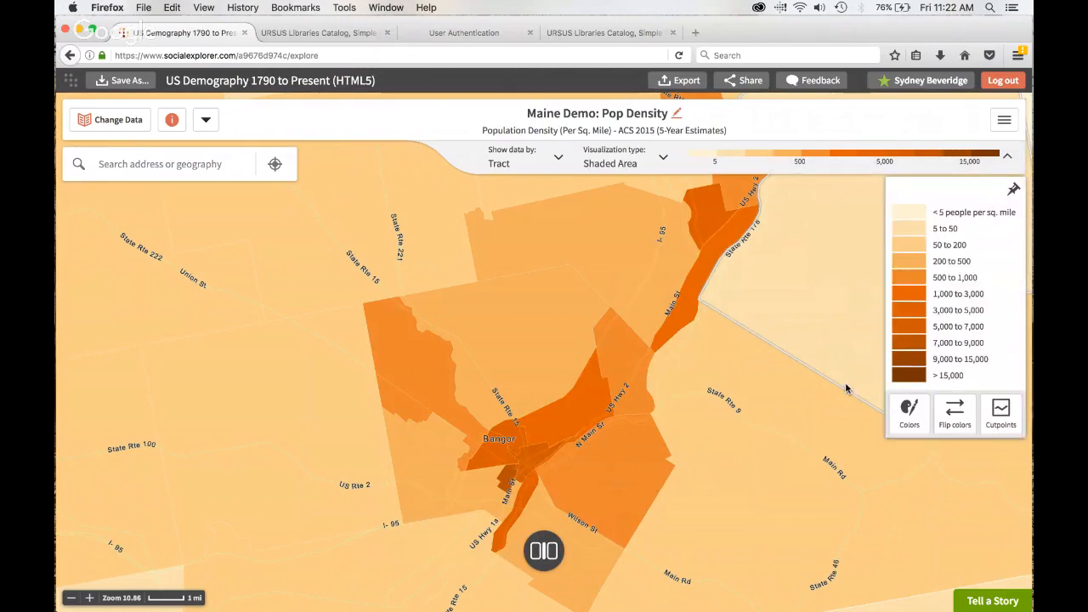
pyautogui.click(905, 414)
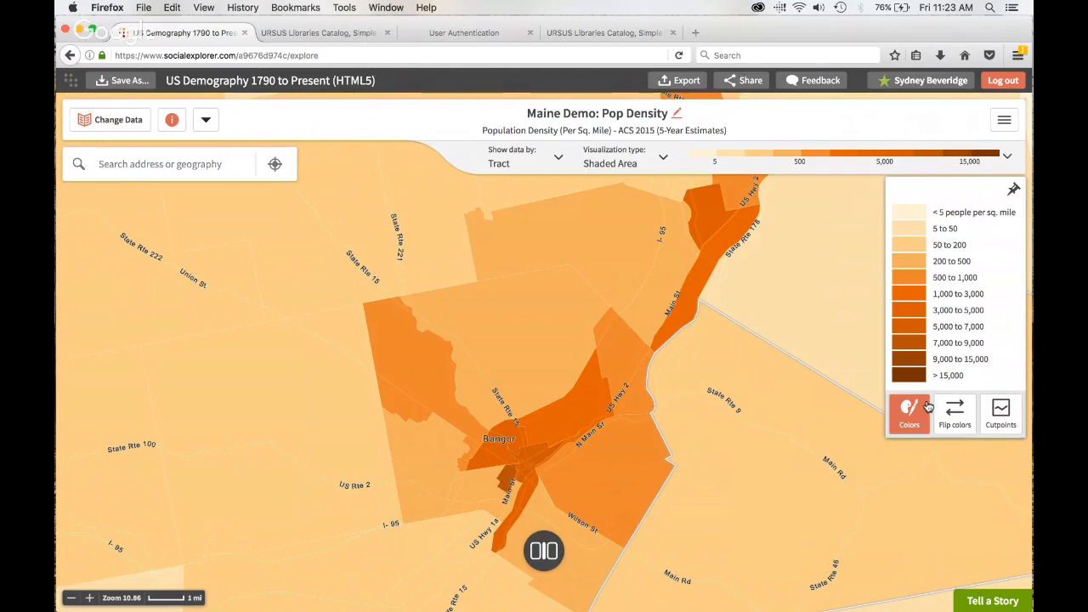
pyautogui.click(964, 428)
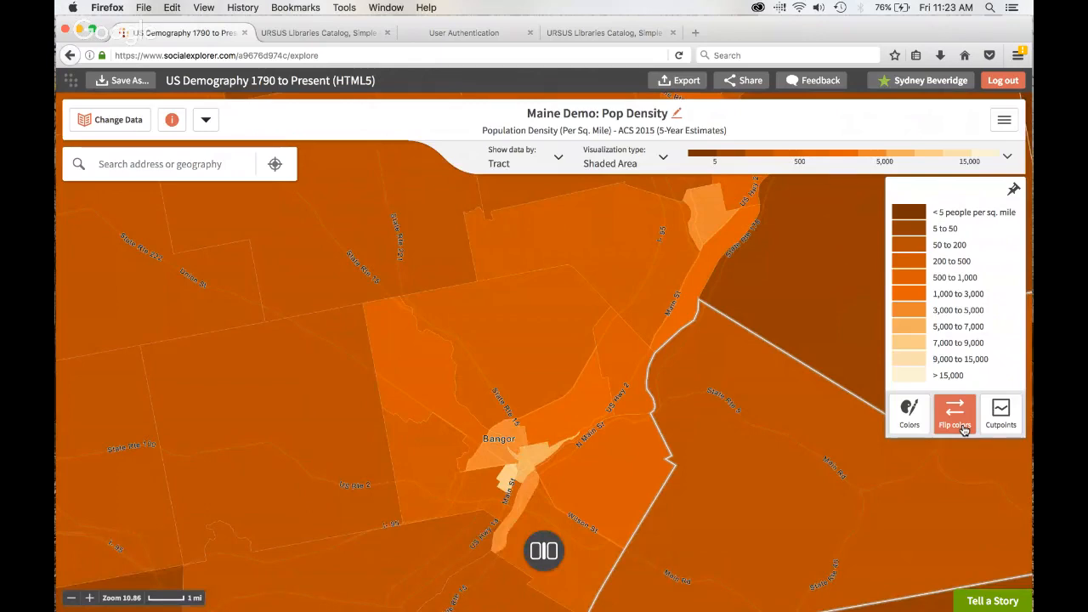
pyautogui.click(964, 430)
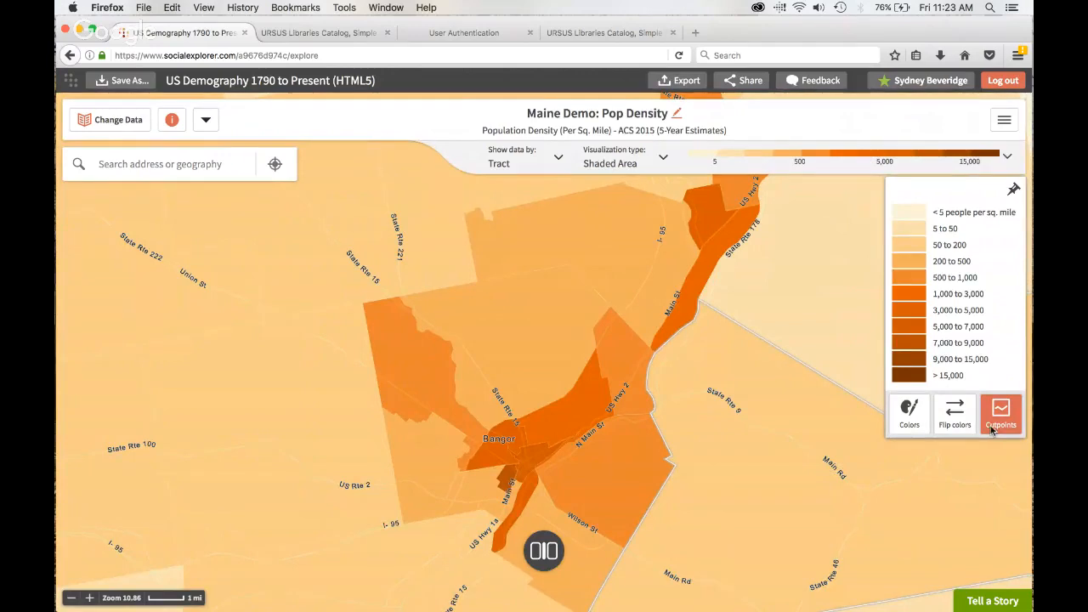
# - Edit the population density cutpoints to 8 classes with the Natural breaks (Jenks) classification method and apply them
pyautogui.click(993, 429)
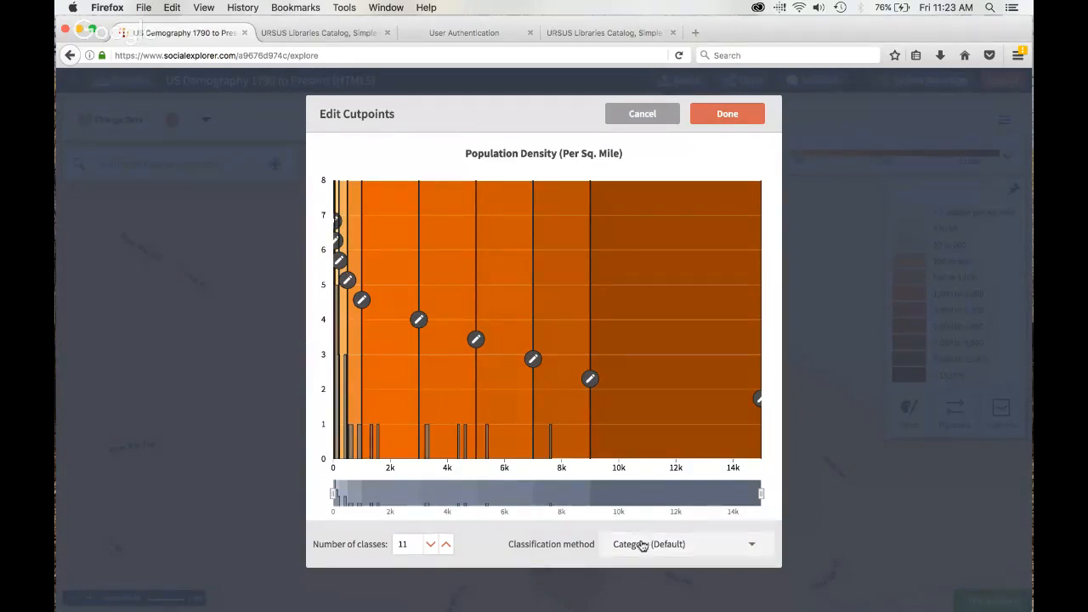
pyautogui.click(429, 544)
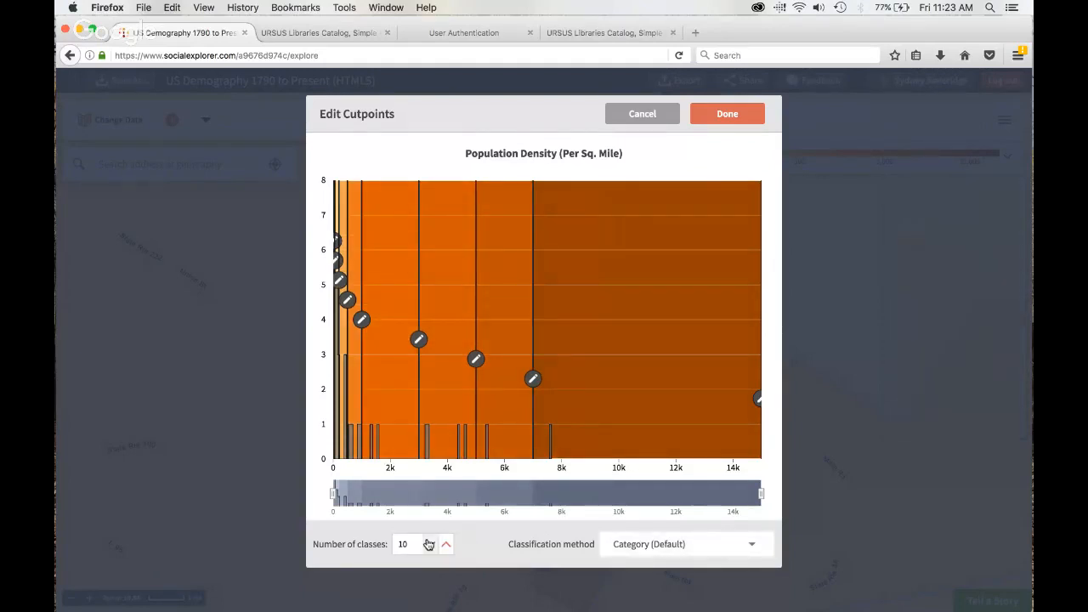
pyautogui.click(429, 544)
pyautogui.click(429, 544)
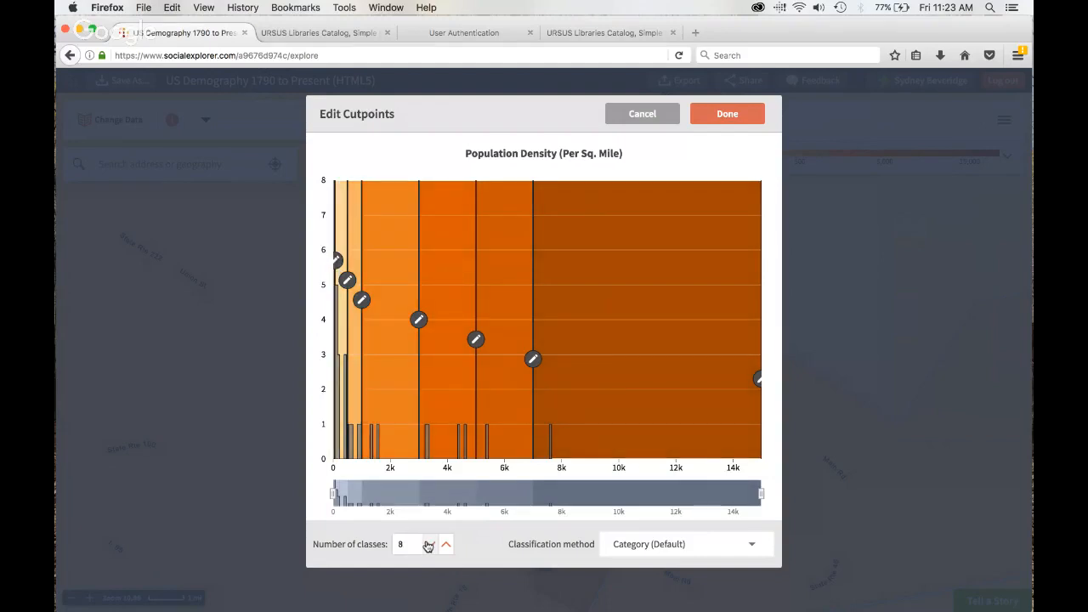
pyautogui.click(650, 545)
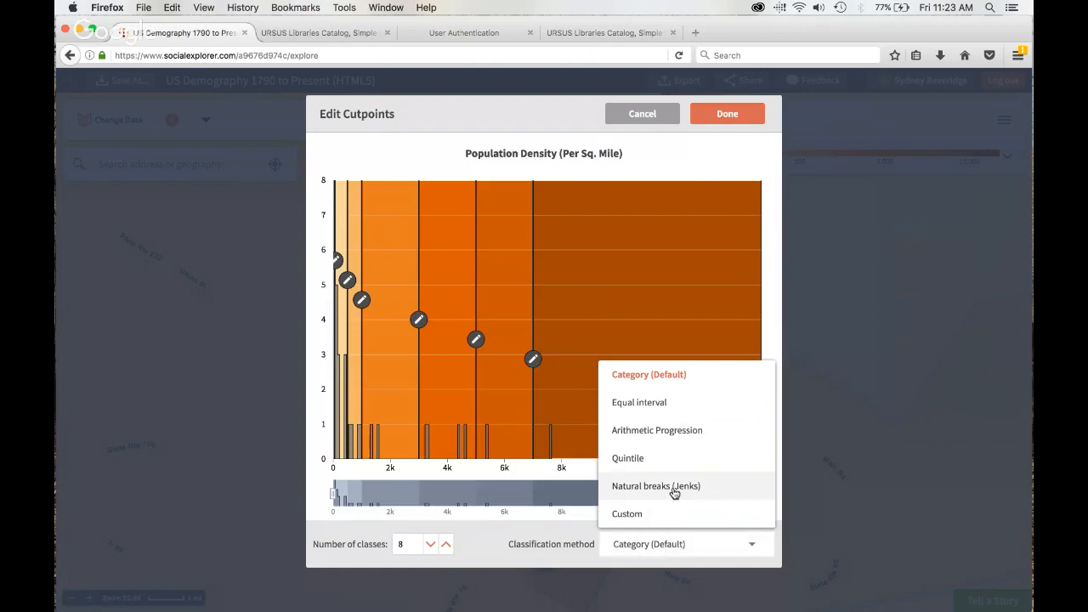
pyautogui.click(673, 486)
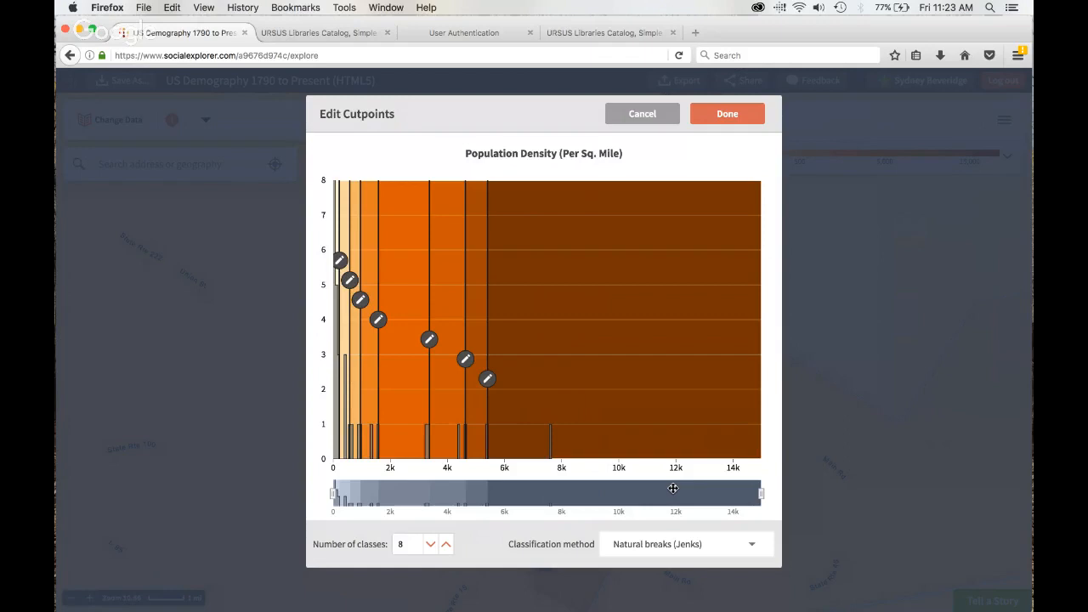
pyautogui.click(728, 119)
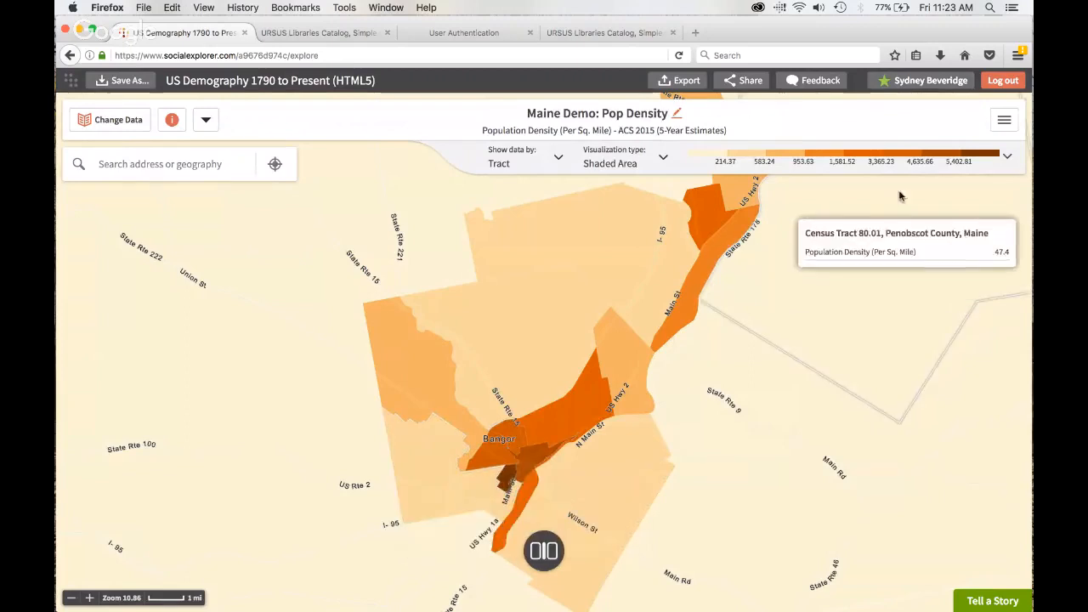
# - Set the population density cutpoints to 11 classes with the Category (Default) classification method and apply them
pyautogui.click(985, 164)
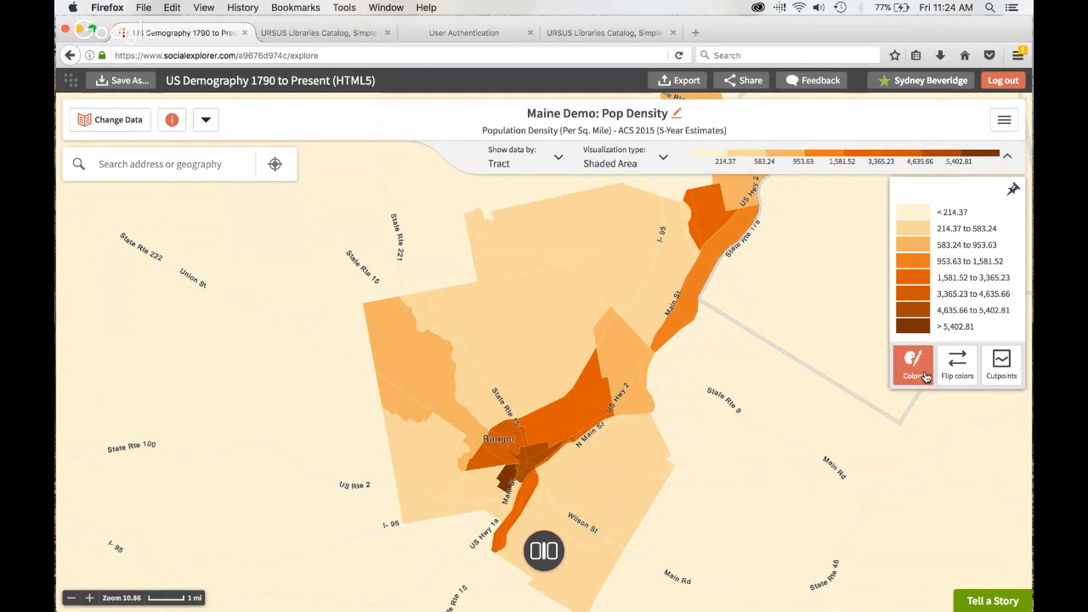
pyautogui.click(1002, 366)
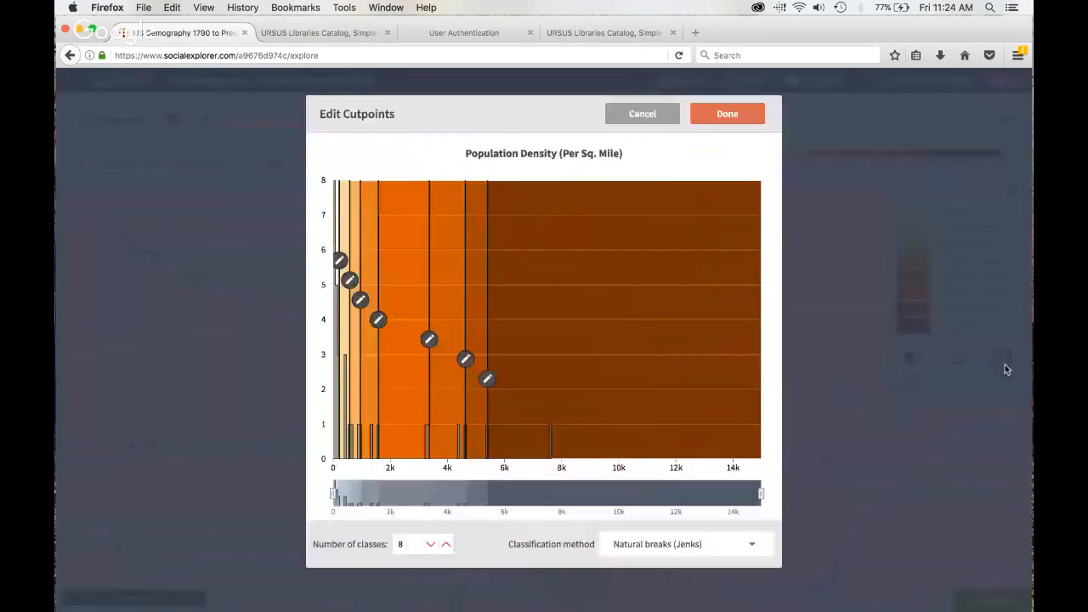
pyautogui.click(448, 545)
pyautogui.click(448, 548)
pyautogui.click(448, 548)
pyautogui.click(666, 553)
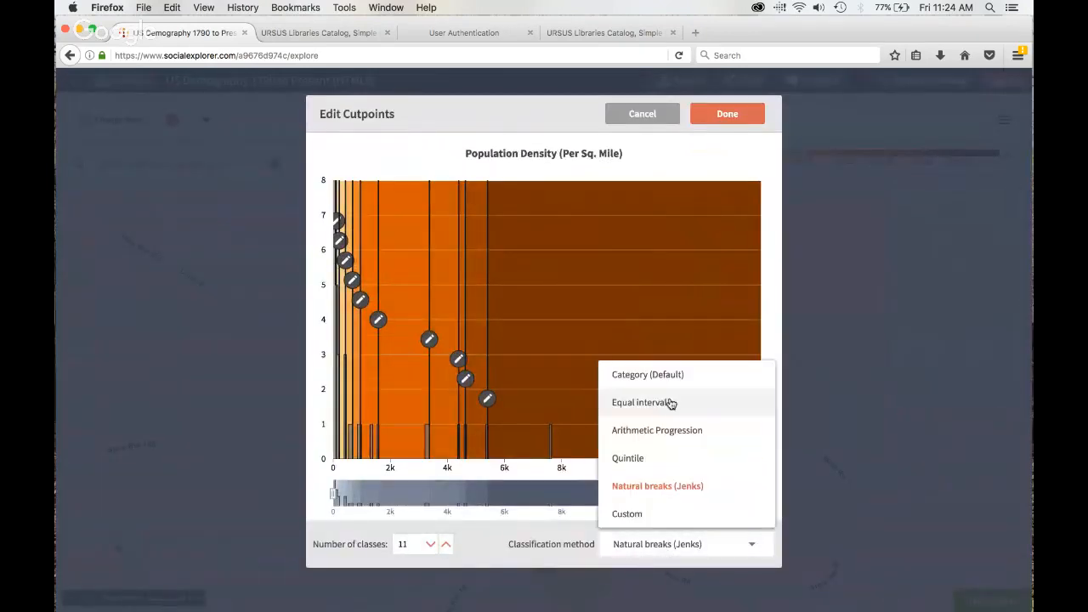
pyautogui.click(676, 384)
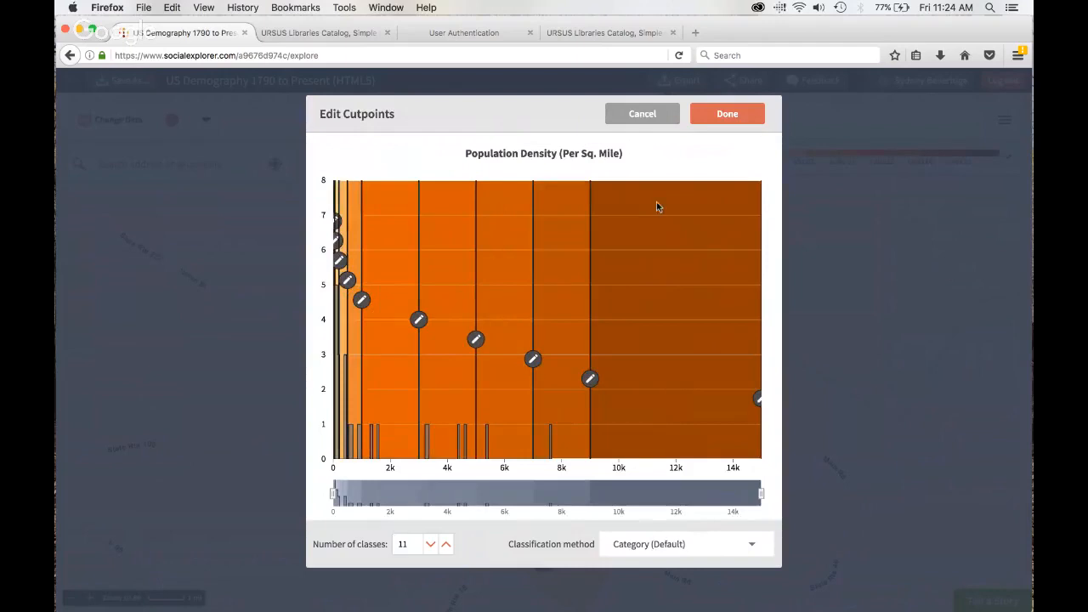
pyautogui.click(723, 114)
# - Open the data selection and look through the Race variables of the 2015 surveys, returning to the category list
pyautogui.moveTo(372, 369)
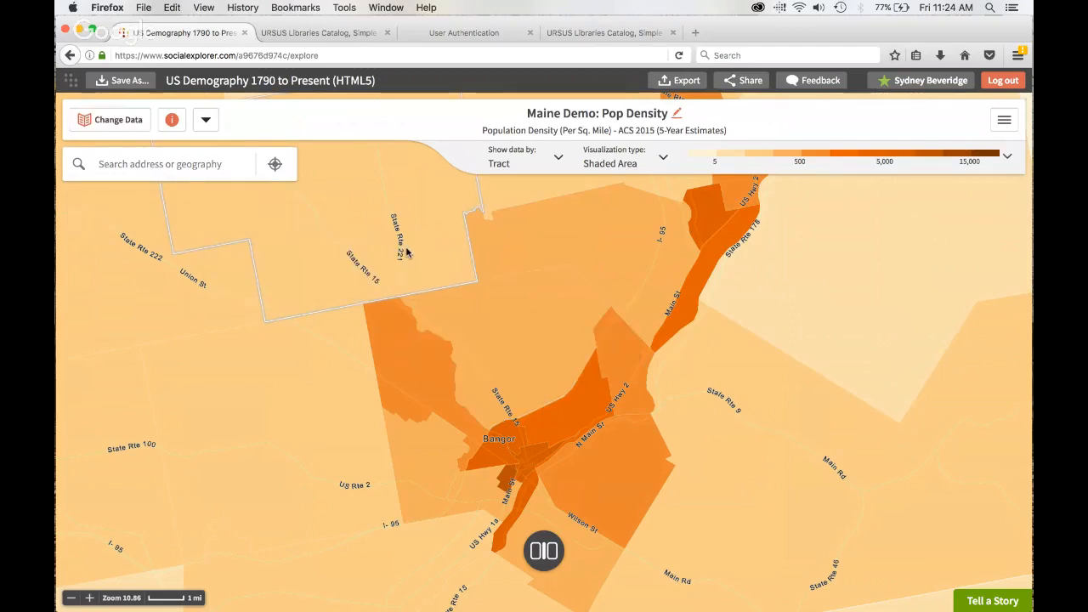
pyautogui.click(124, 118)
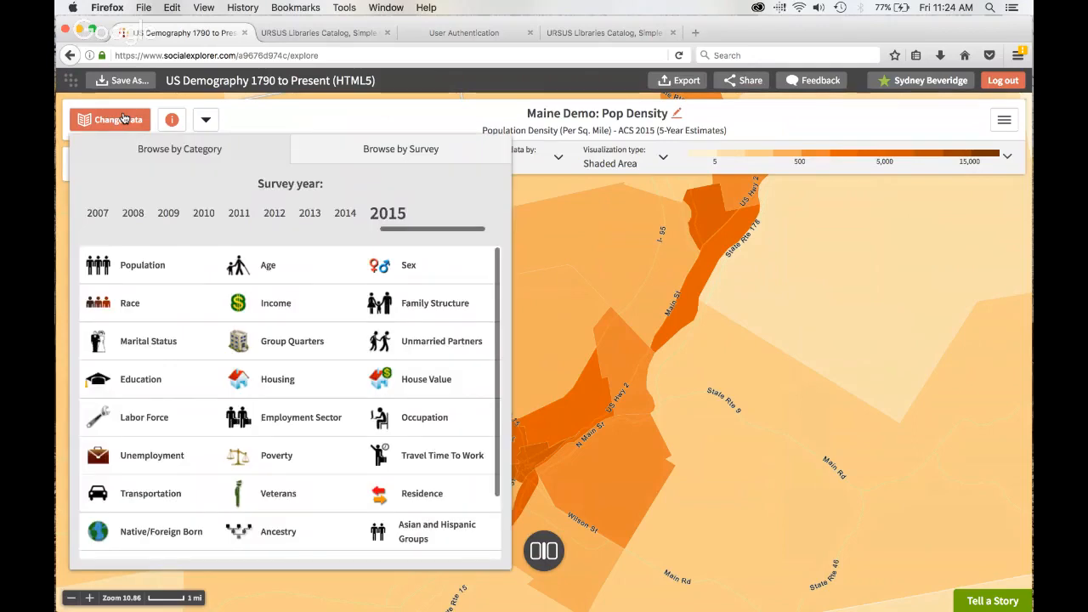
pyautogui.click(146, 307)
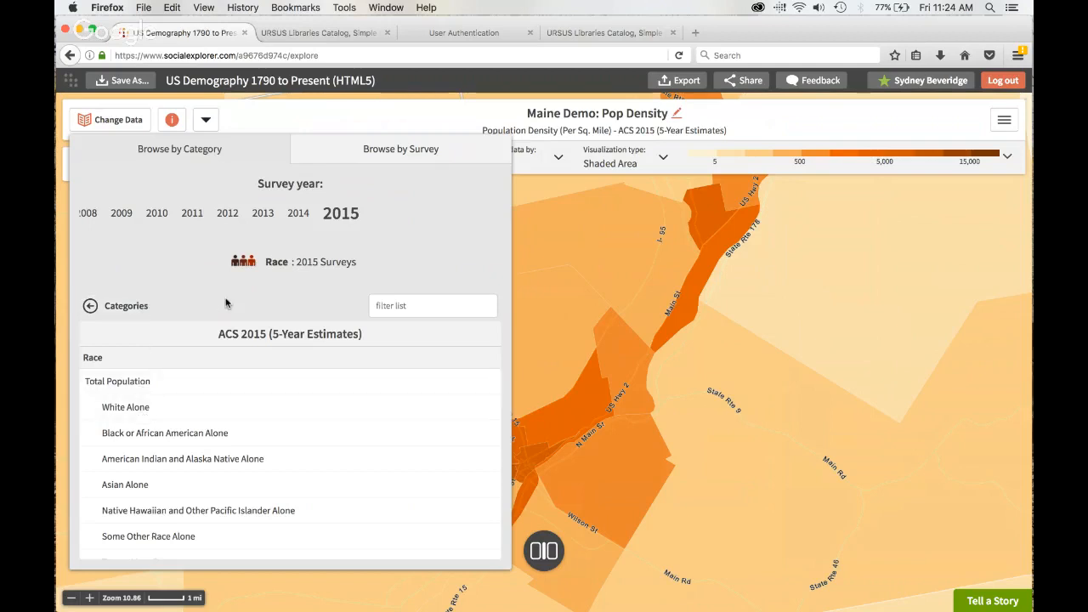
pyautogui.click(111, 306)
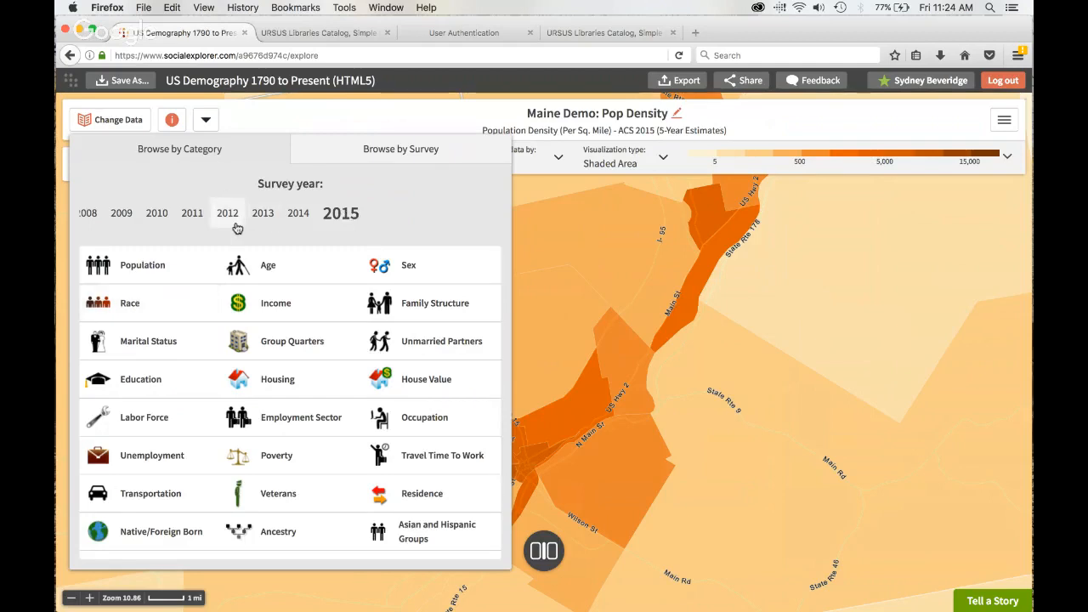
# - Switch the survey year to 2010 and back to 2015
pyautogui.click(157, 220)
pyautogui.moveTo(389, 231)
pyautogui.mouseDown()
pyautogui.moveTo(122, 232)
pyautogui.moveTo(400, 236)
pyautogui.mouseUp()
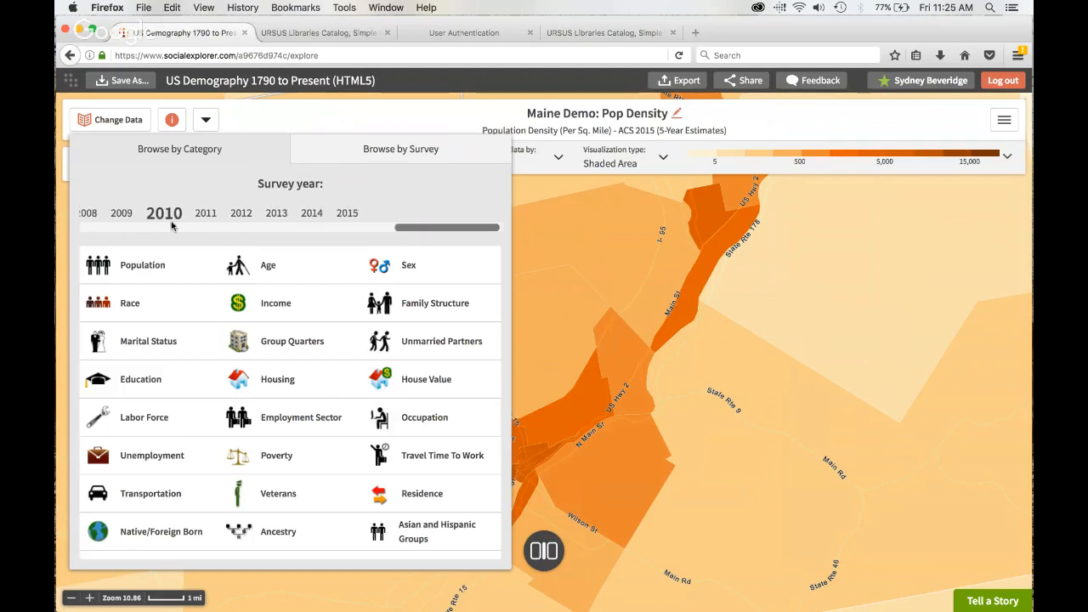
pyautogui.click(346, 215)
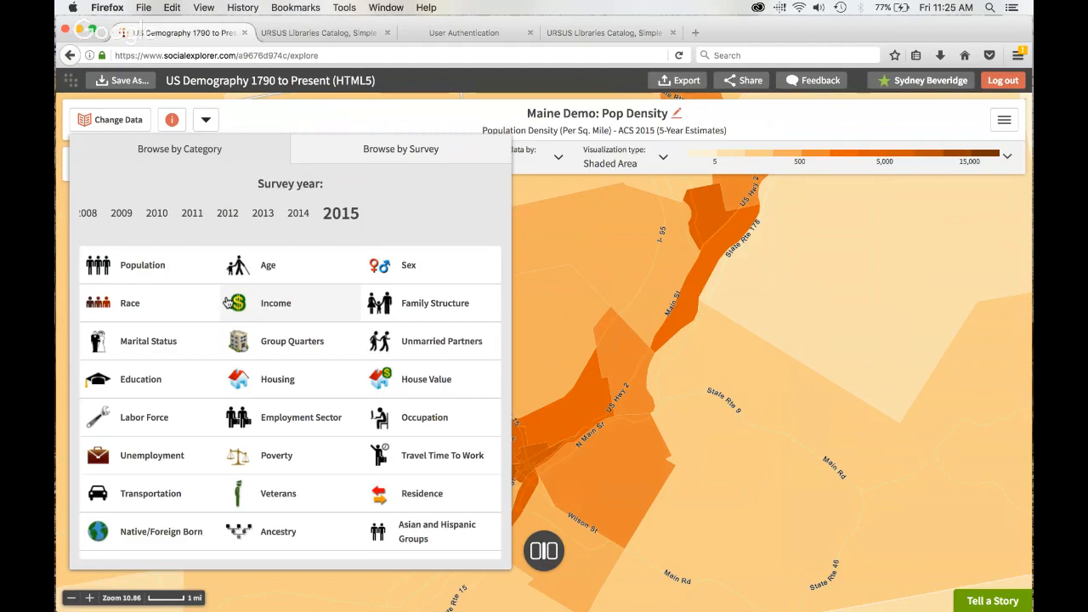
# - Map Total Population: White Alone from the Race category of the ACS 2015 (5-Year Estimates)
pyautogui.click(142, 304)
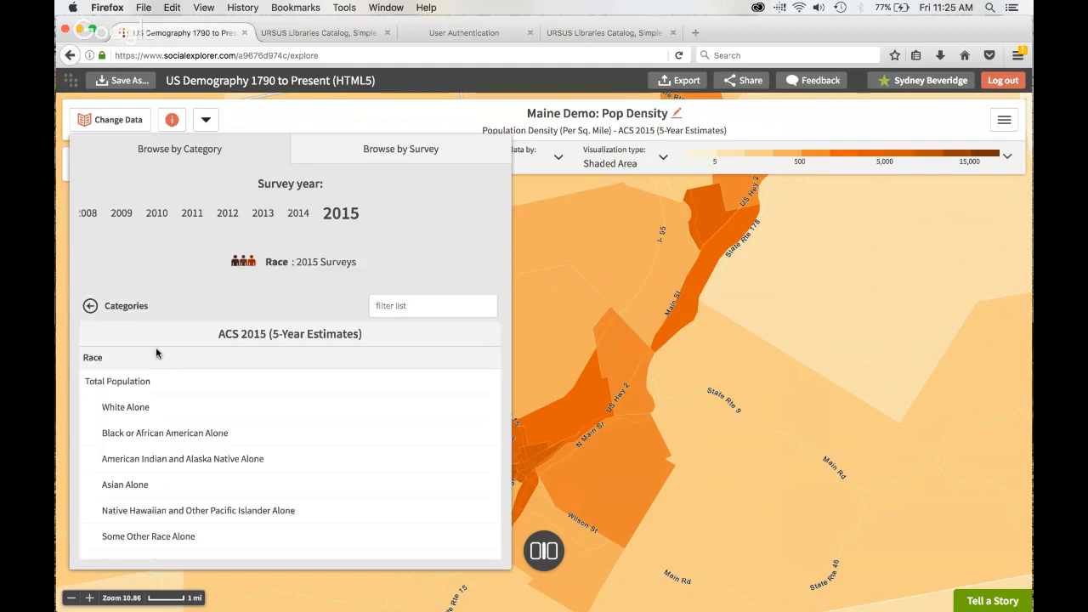
pyautogui.click(190, 413)
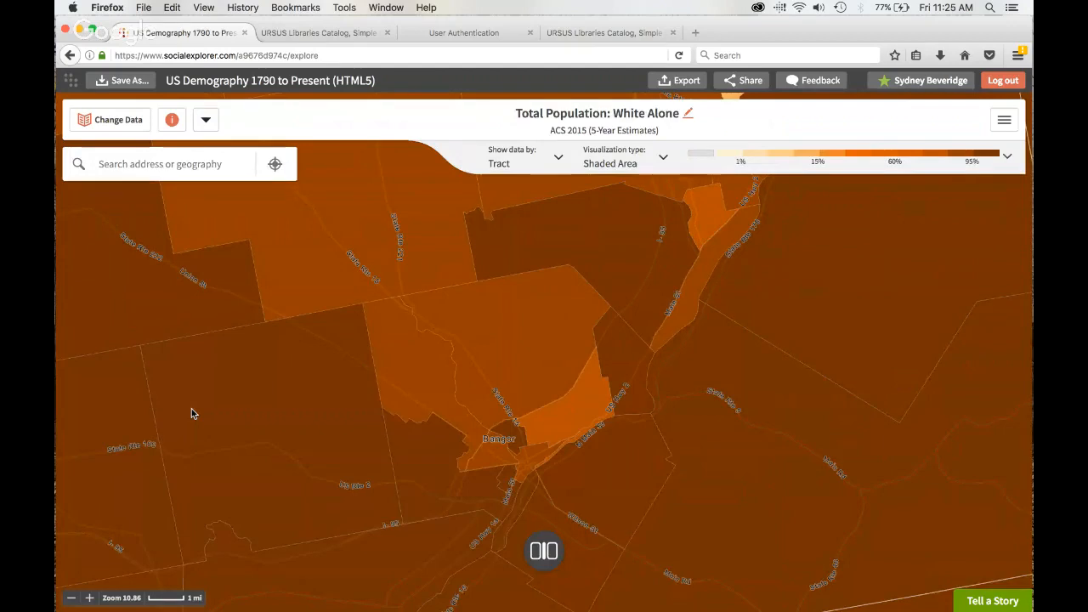
pyautogui.click(70, 599)
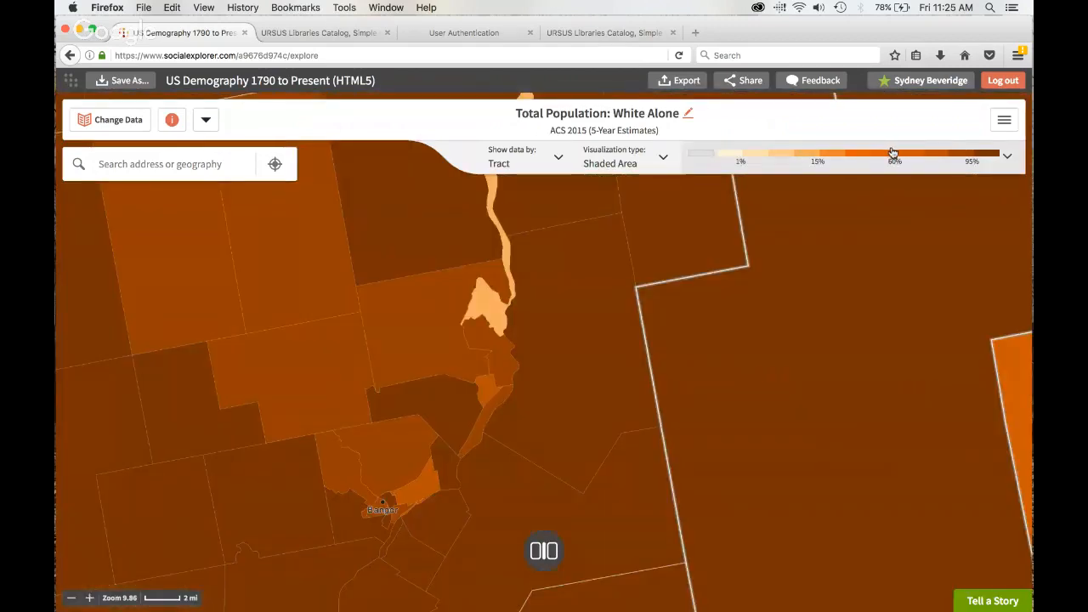
# - Switch the White Alone map to the Dot Density visualization and check its legend
pyautogui.click(627, 164)
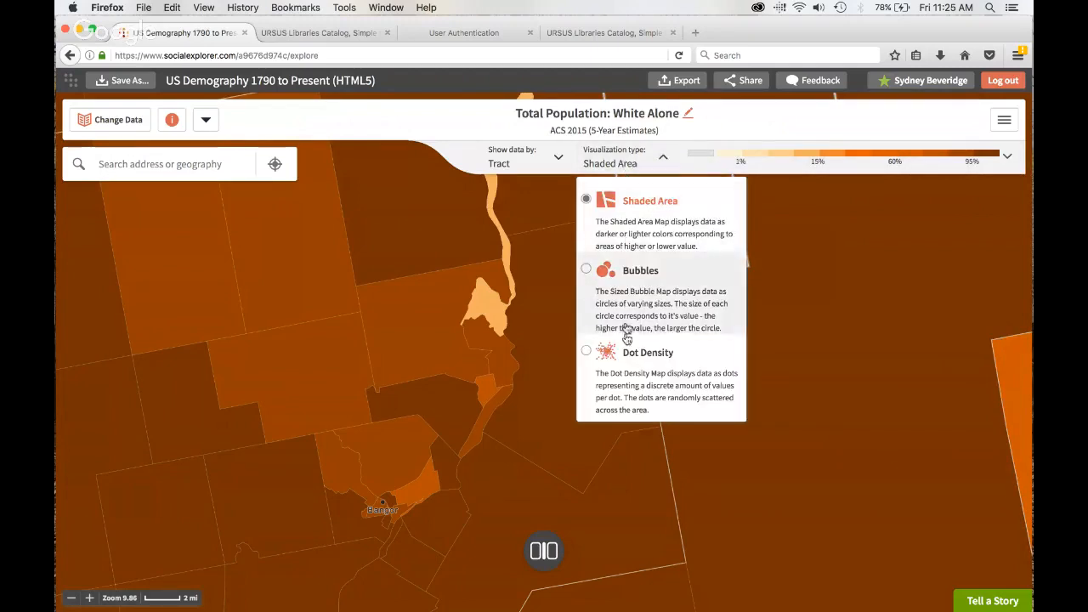
pyautogui.click(628, 387)
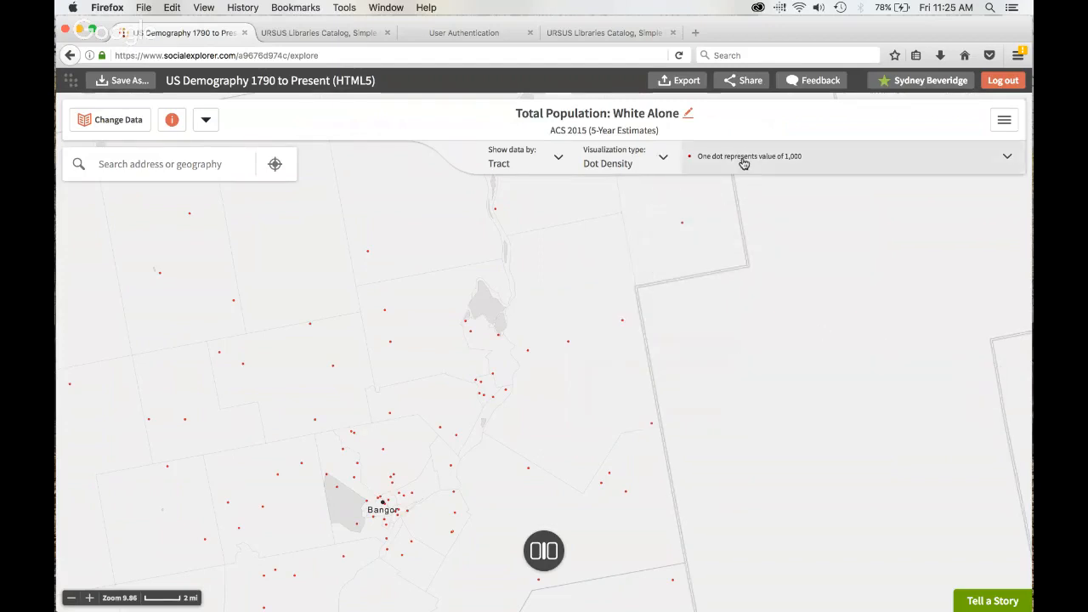
pyautogui.click(744, 160)
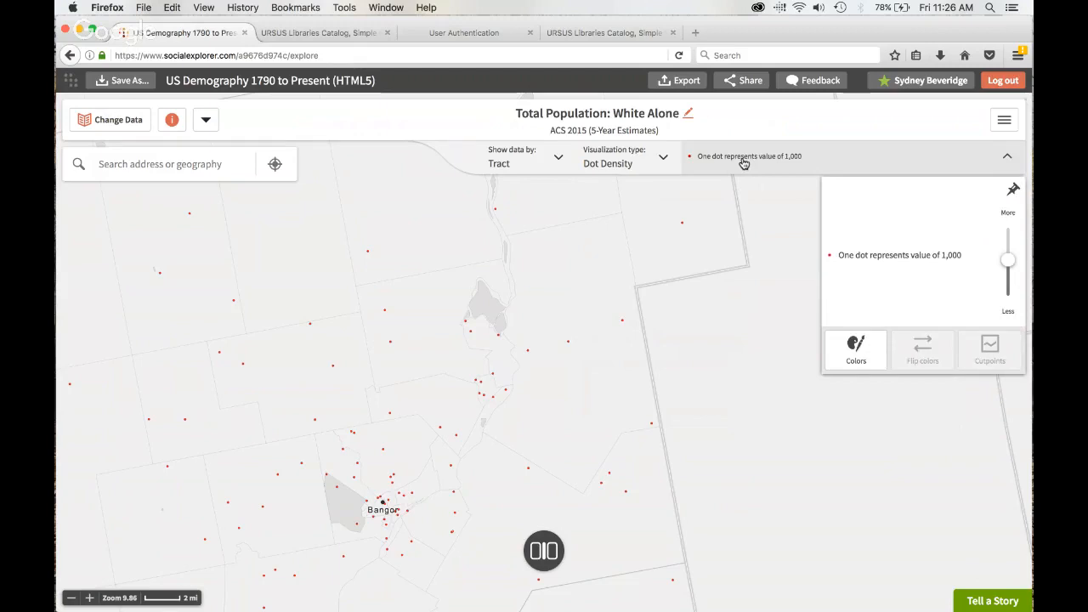
pyautogui.click(744, 160)
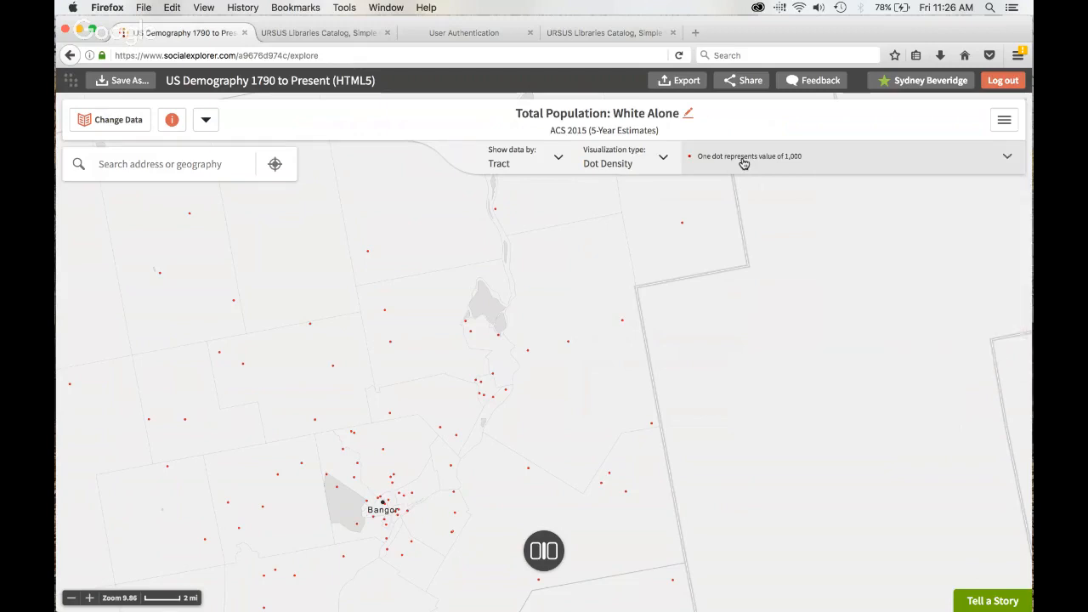
# - Change the dot density legend to one dot per 200 people and back to one dot per 1,000
pyautogui.click(851, 160)
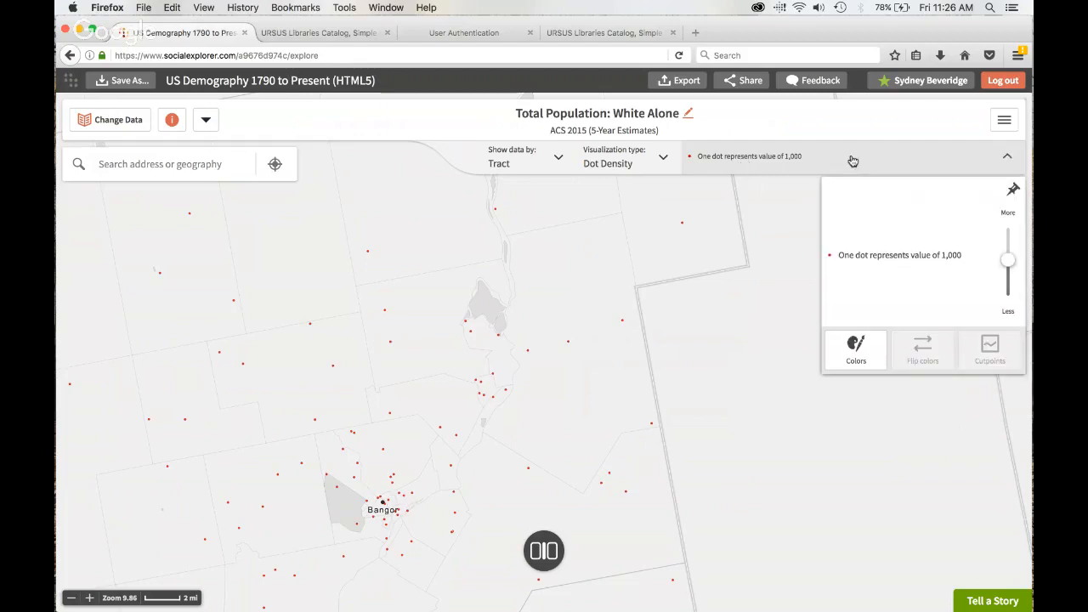
pyautogui.moveTo(1008, 261); pyautogui.dragTo(1008, 247)
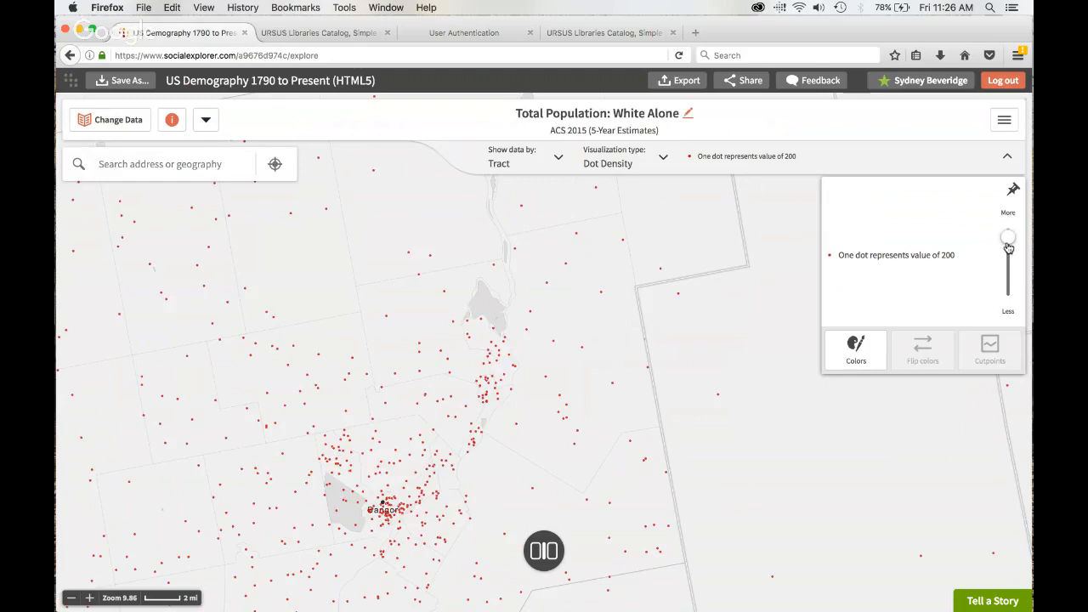
pyautogui.moveTo(1008, 239); pyautogui.dragTo(1009, 270)
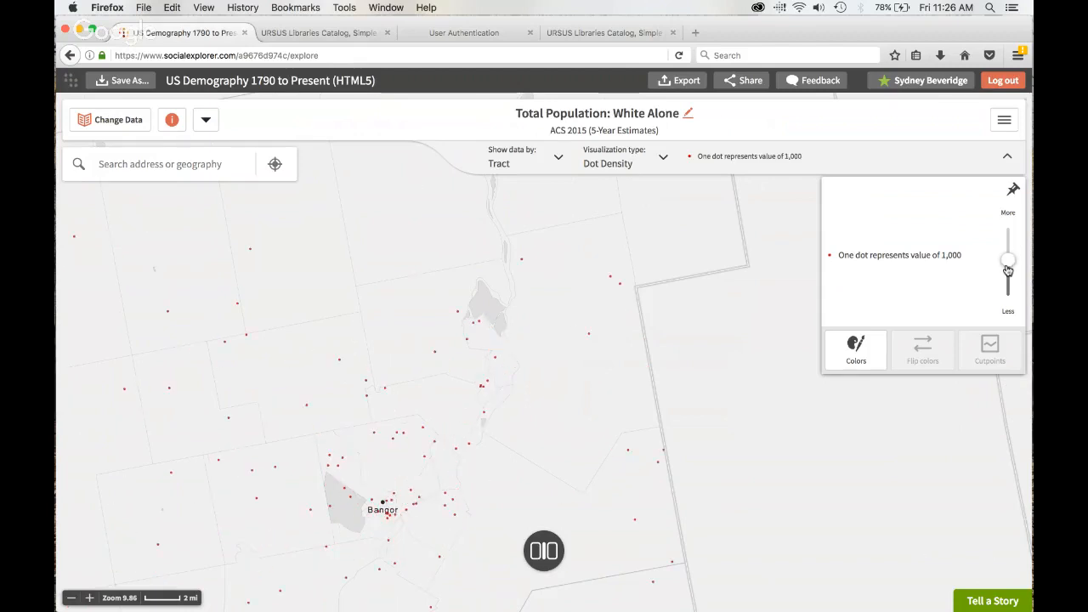
pyautogui.click(1008, 157)
# - Switch the White Alone map to the Bubbles visualization
pyautogui.click(609, 166)
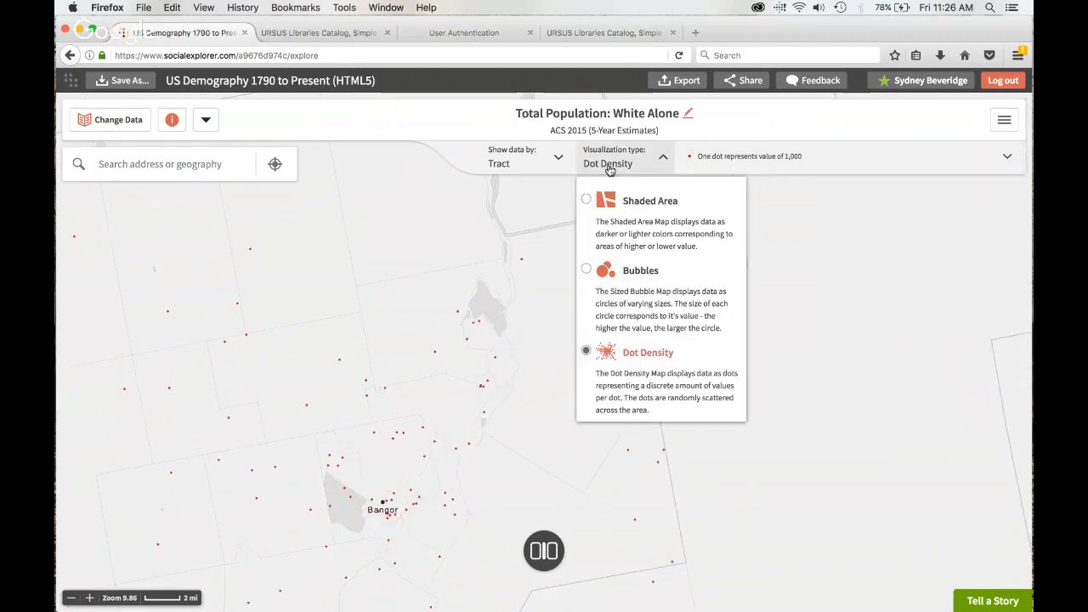
pyautogui.click(623, 313)
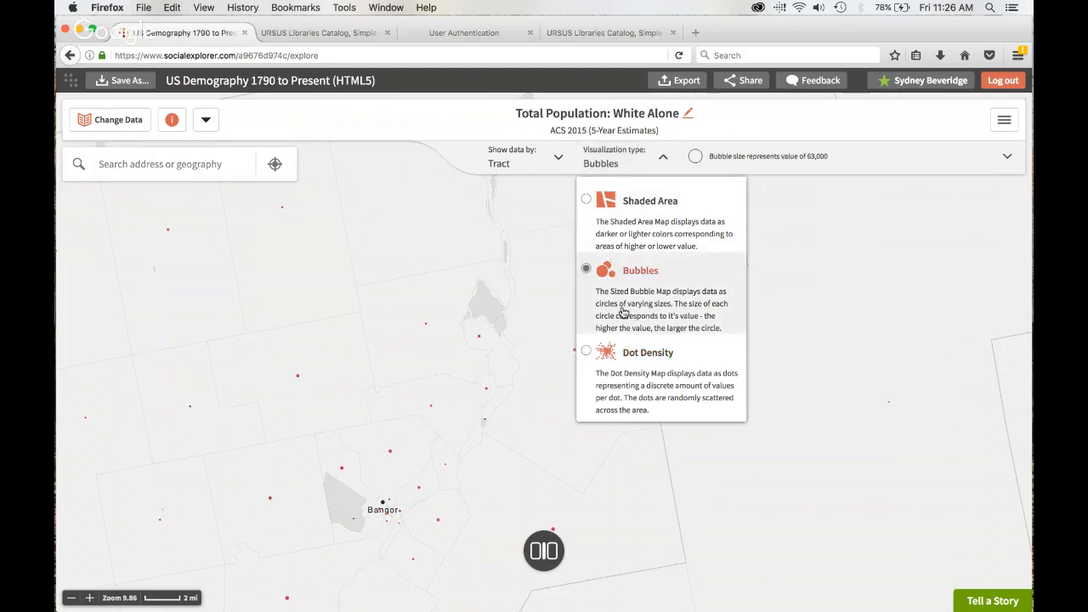
pyautogui.click(470, 405)
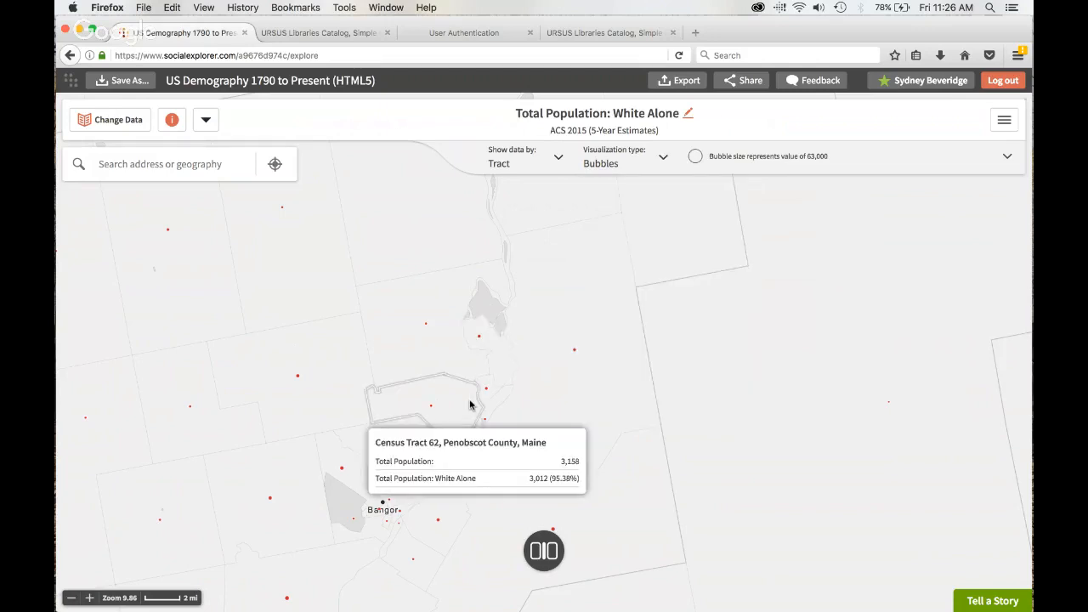
# - Enlarge the bubbles to a legend value of 15,000 and check the census tract bubbles northeast of Bangor
pyautogui.click(841, 156)
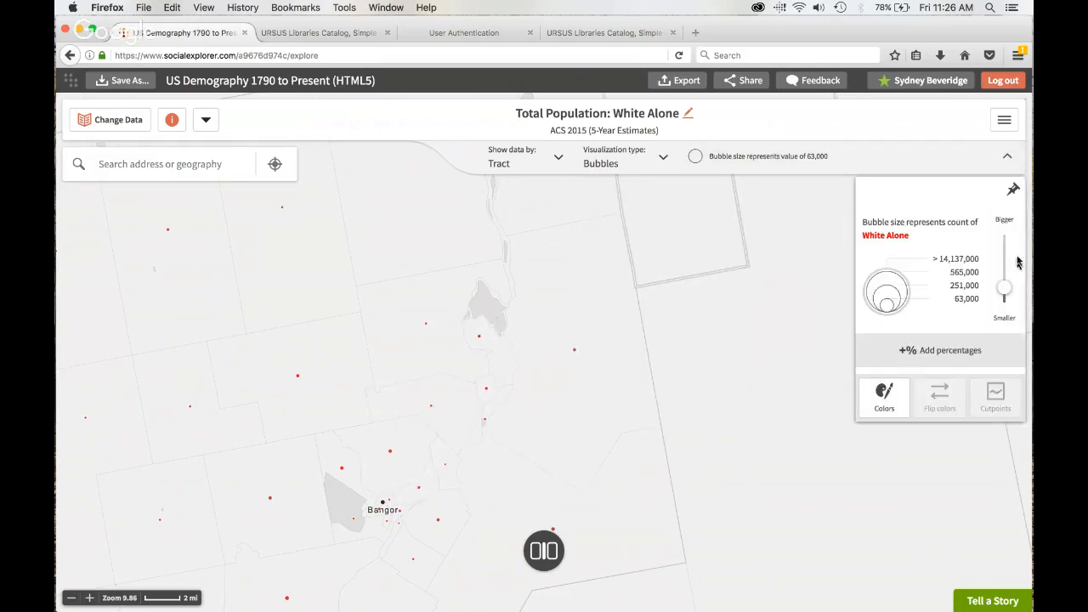
pyautogui.moveTo(1004, 288); pyautogui.dragTo(1005, 278)
pyautogui.moveTo(1003, 253); pyautogui.dragTo(1004, 243)
pyautogui.moveTo(575, 355)
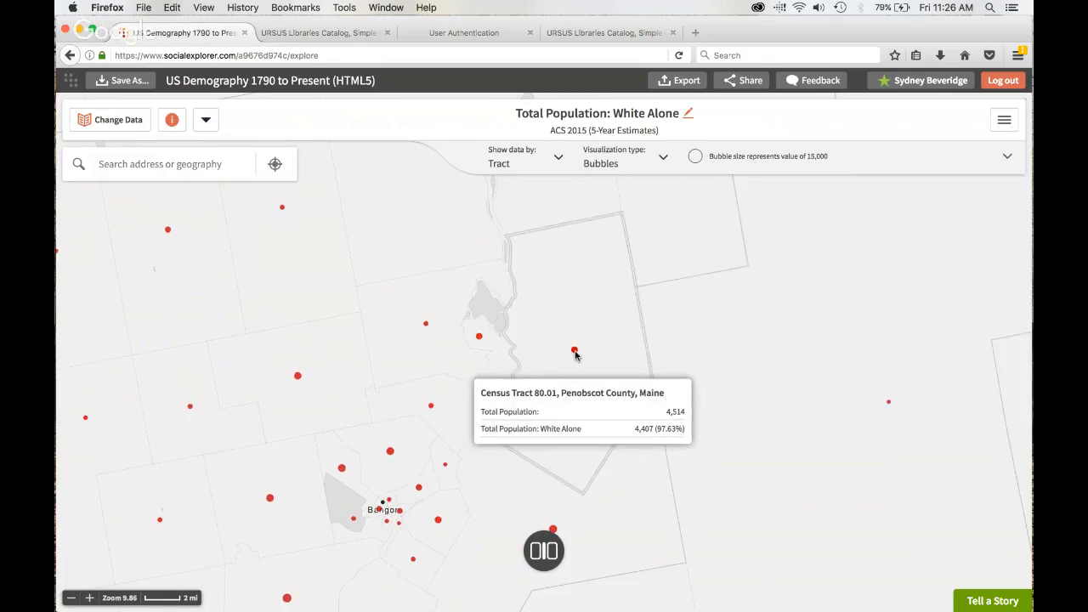
pyautogui.moveTo(478, 339)
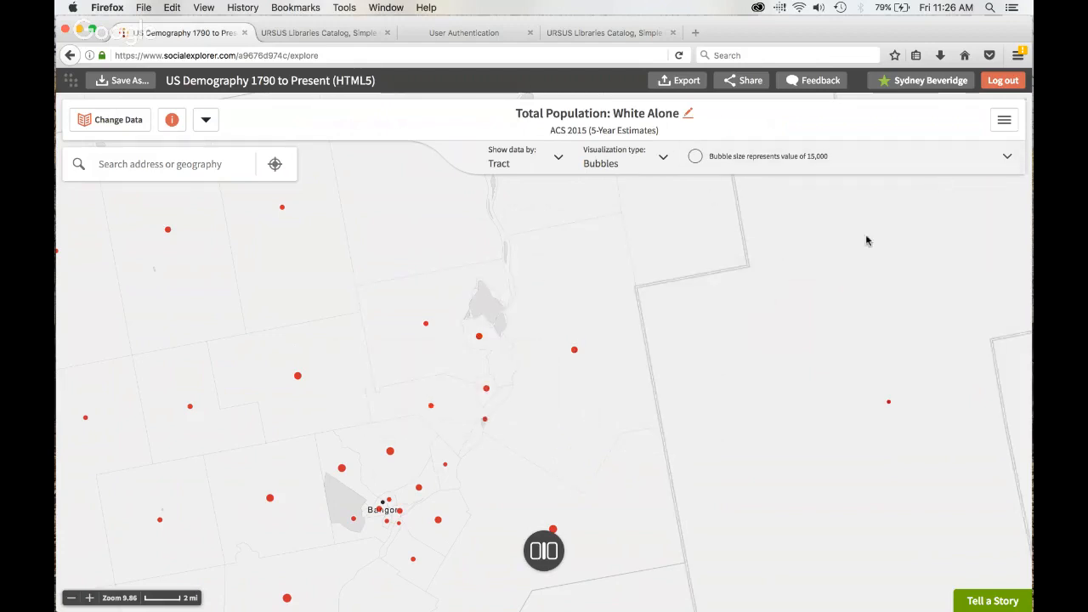
# - Add percentages to the White Alone bubbles and examine the tracts northeast of Bangor
pyautogui.click(918, 170)
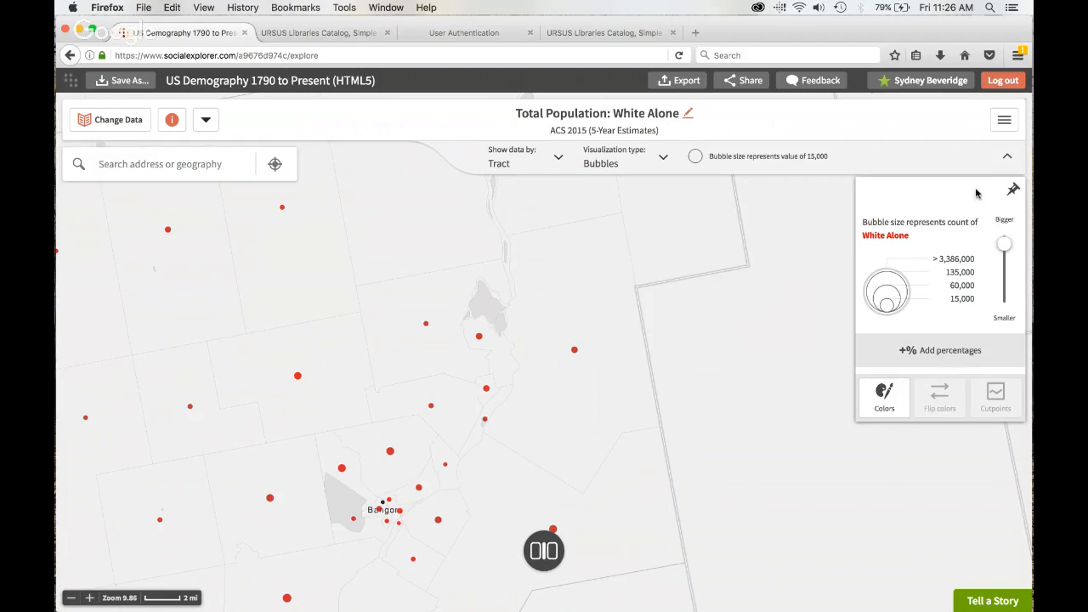
pyautogui.click(954, 361)
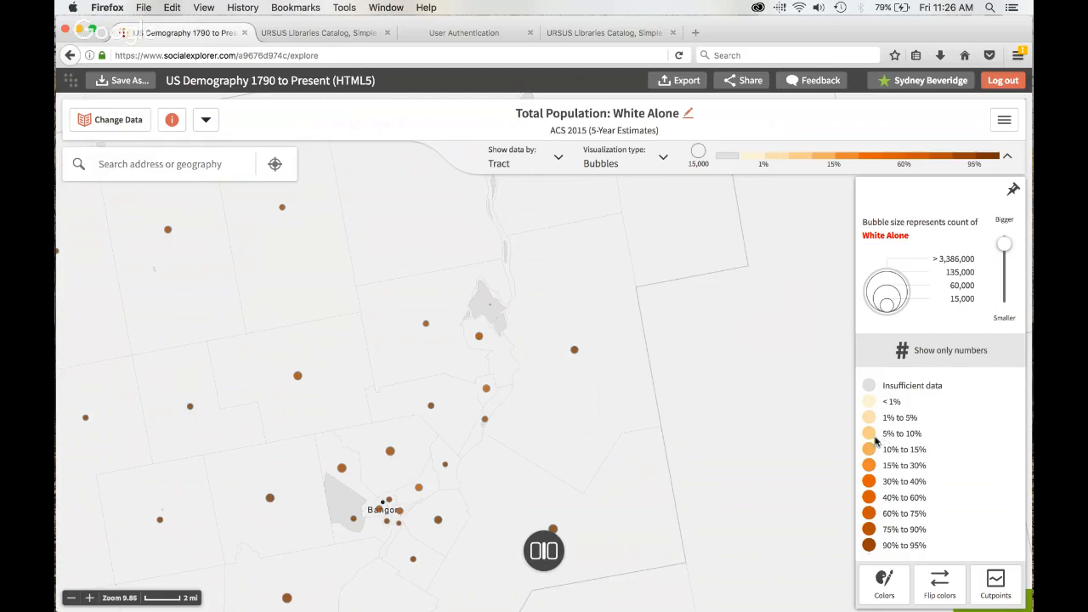
pyautogui.doubleClick(579, 438)
pyautogui.moveTo(354, 427); pyautogui.dragTo(511, 402)
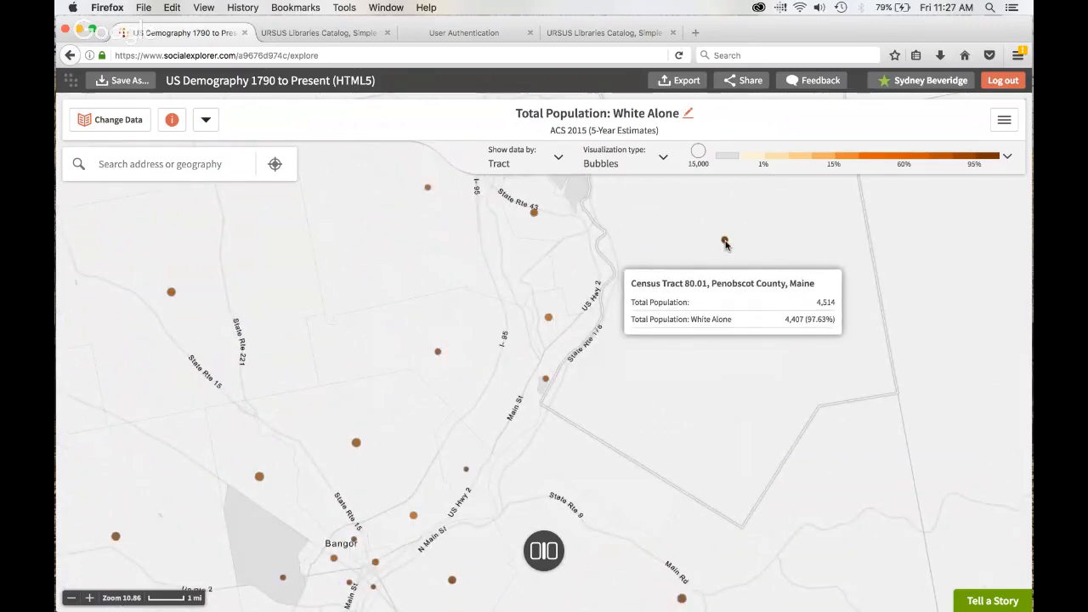
pyautogui.moveTo(551, 319)
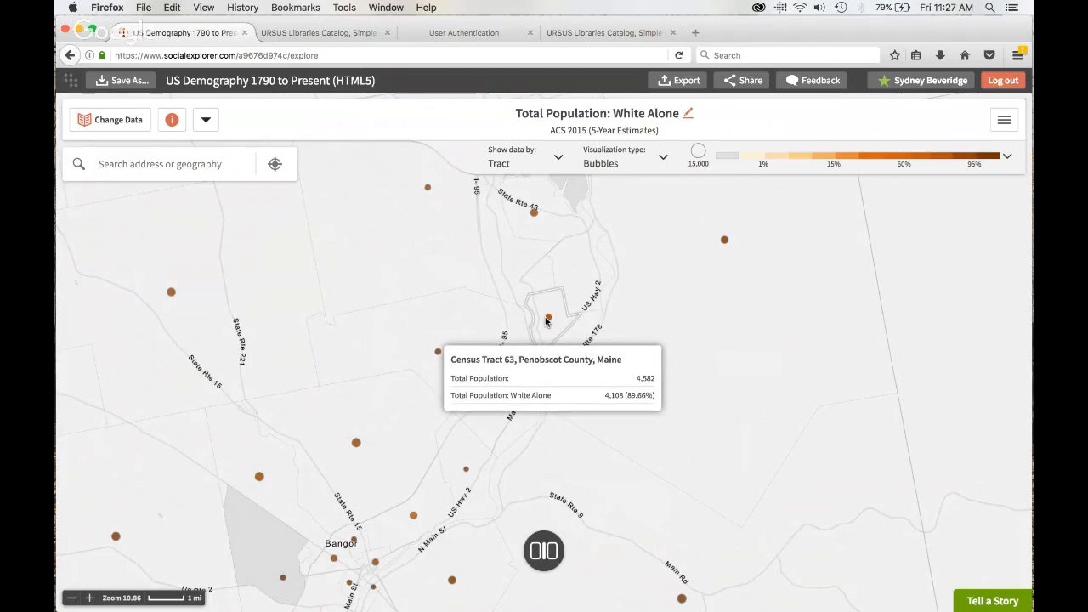
# - Map Total Population: Black or African American Alone and enlarge the bubbles to a legend value of 13,000
pyautogui.click(98, 123)
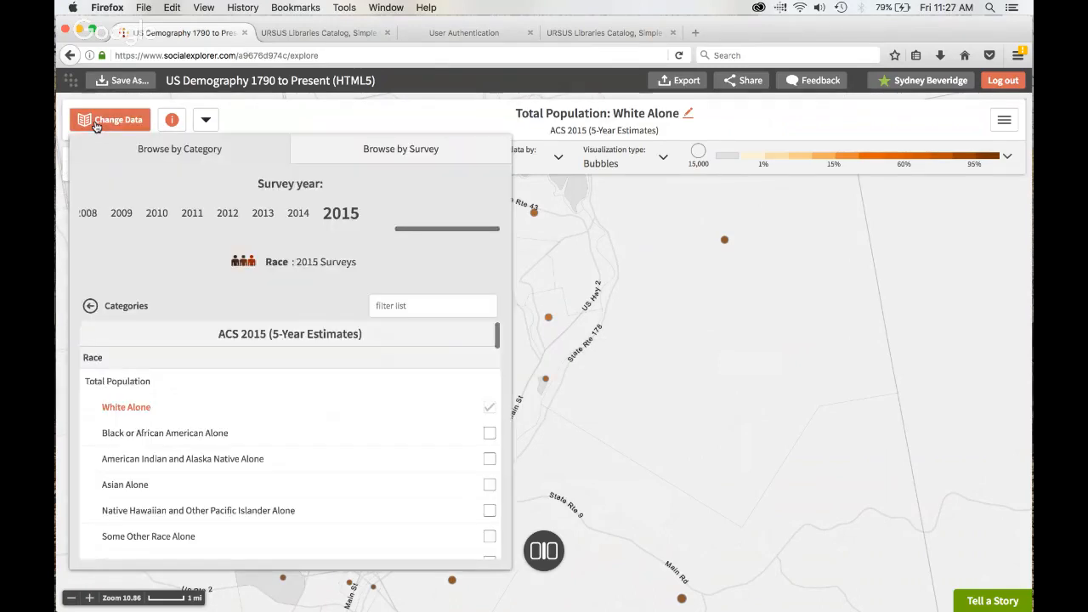
pyautogui.click(146, 435)
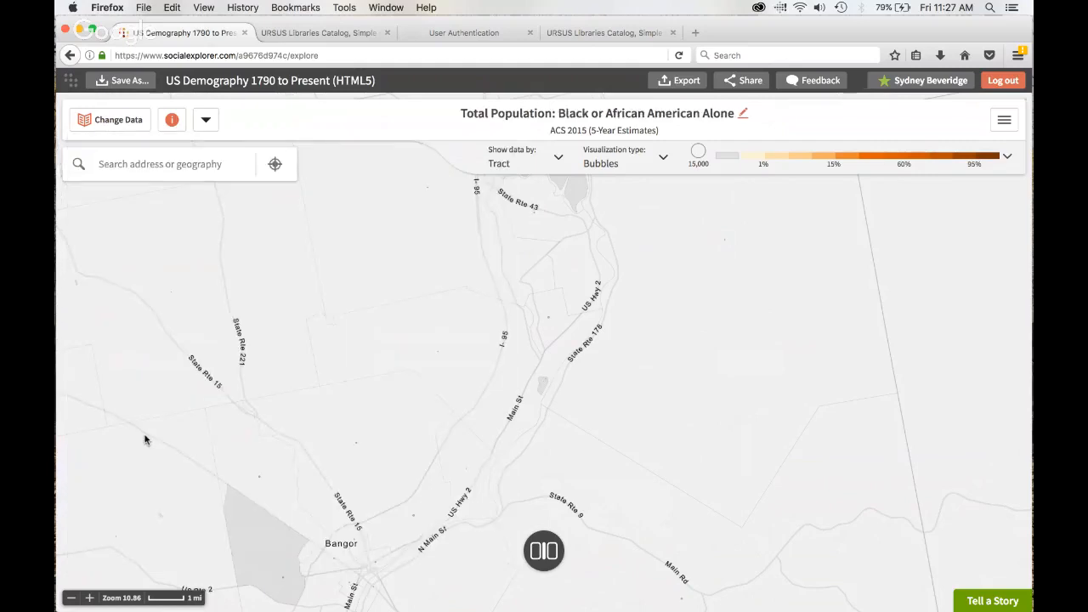
pyautogui.click(1008, 157)
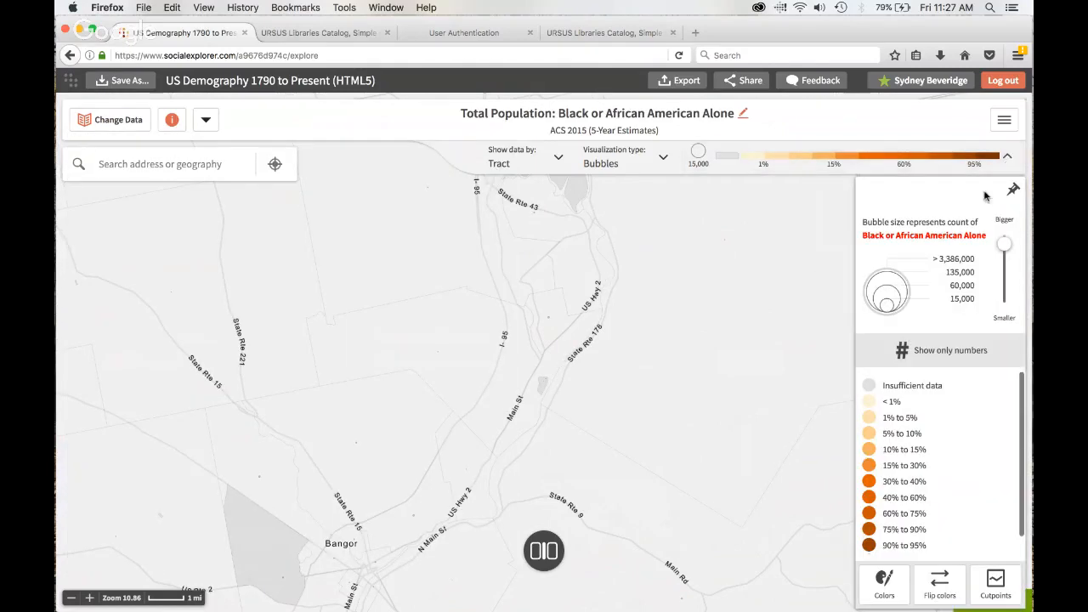
pyautogui.moveTo(1004, 244); pyautogui.dragTo(1005, 220)
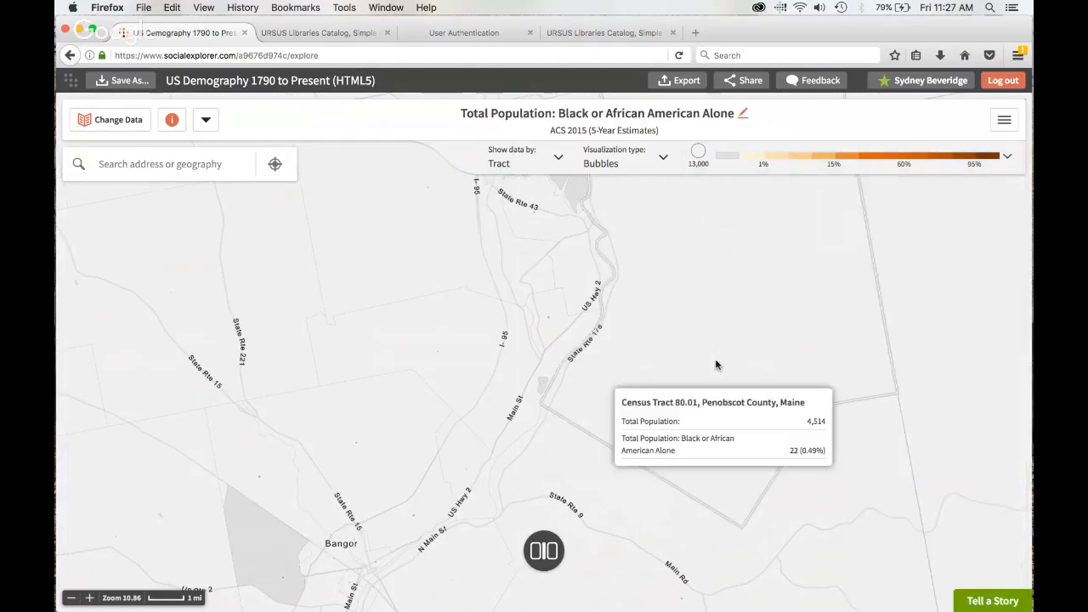
# - Show the bubbles by county across Maine, mapping Total Population: White Alone again, and view the state's southern counties
pyautogui.click(71, 598)
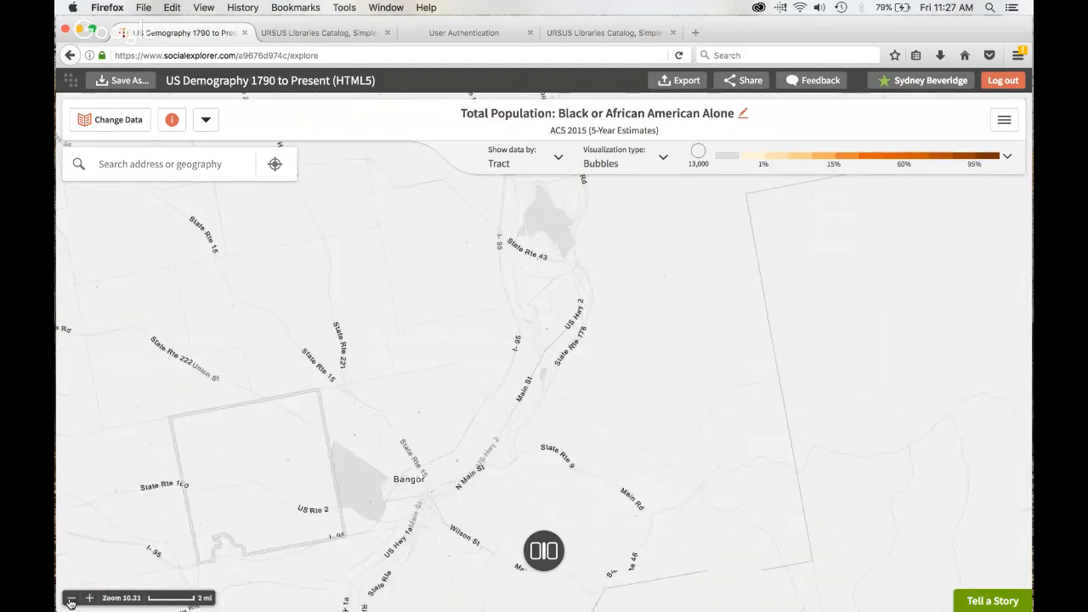
pyautogui.click(71, 601)
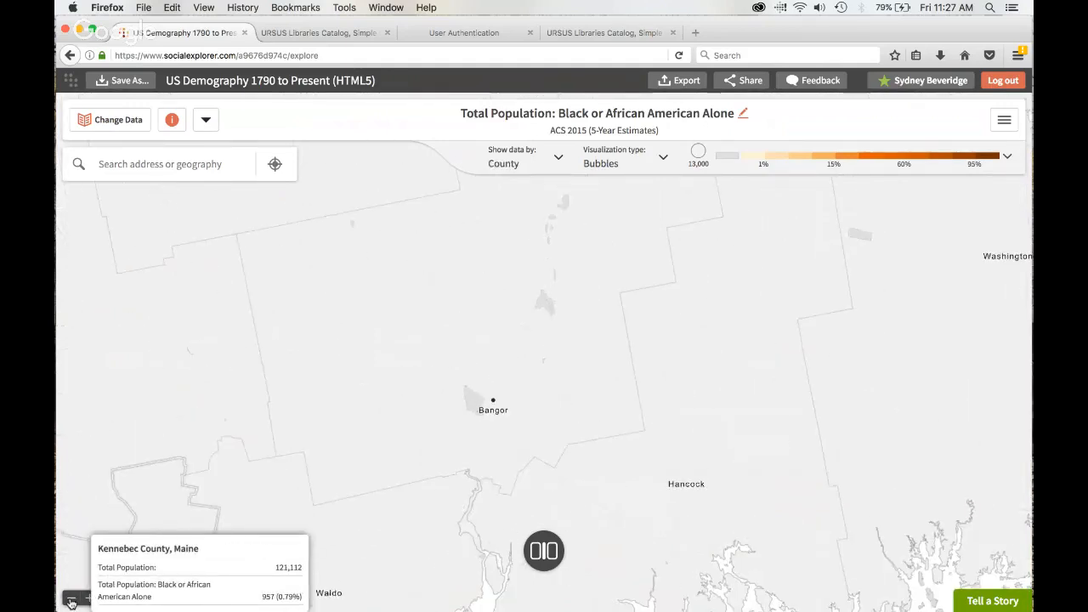
pyautogui.click(71, 600)
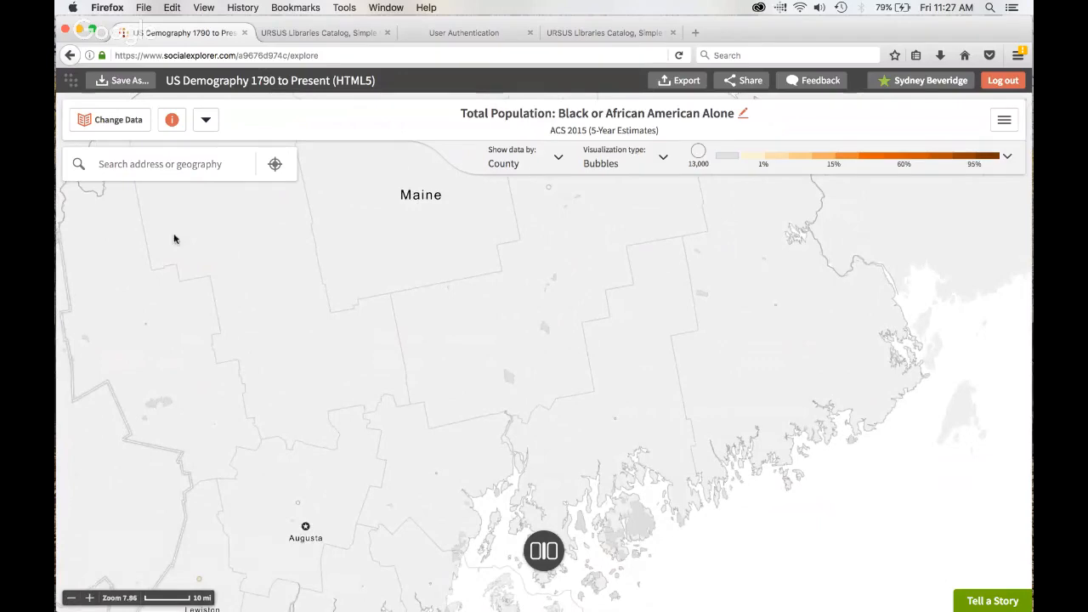
pyautogui.click(112, 121)
pyautogui.click(107, 337)
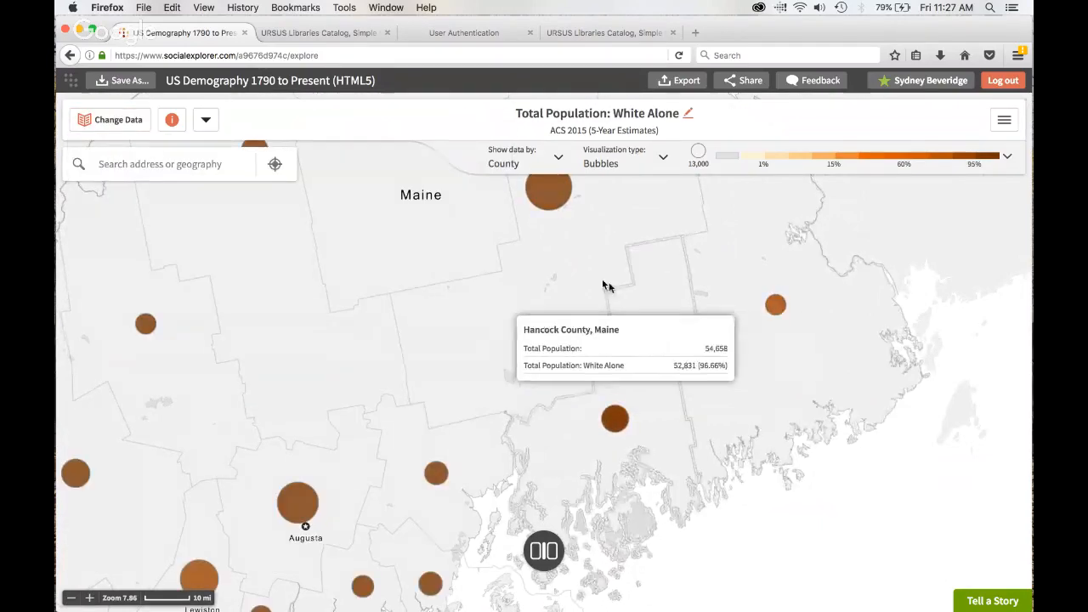
pyautogui.moveTo(603, 285); pyautogui.dragTo(814, 80)
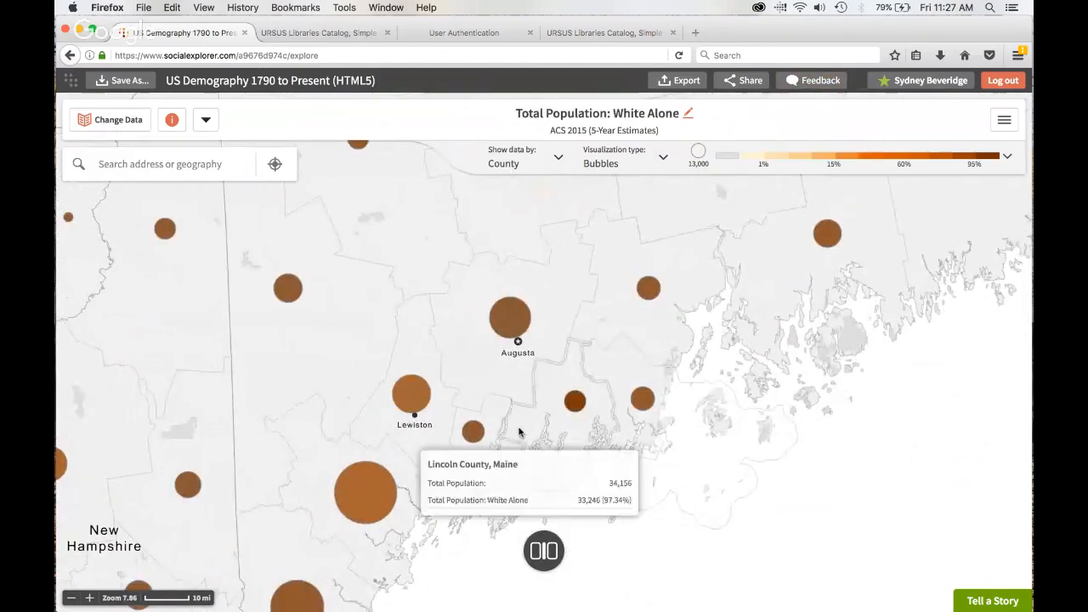
# - Switch the county map of Total Population: White Alone from bubbles to shaded areas, covering New England down to Massachusetts
pyautogui.click(71, 599)
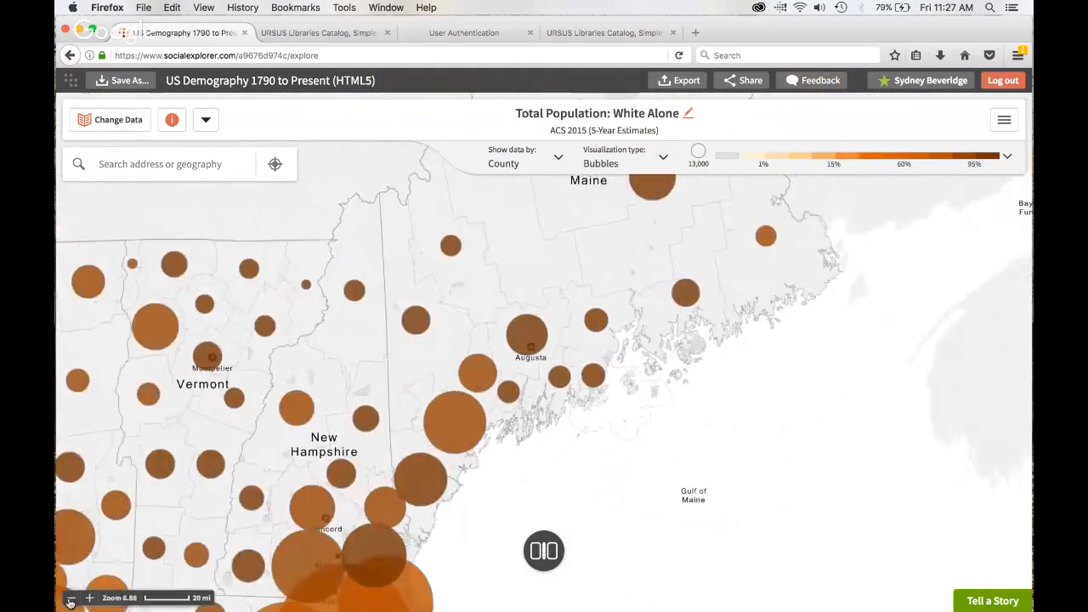
pyautogui.moveTo(562, 401); pyautogui.dragTo(559, 251)
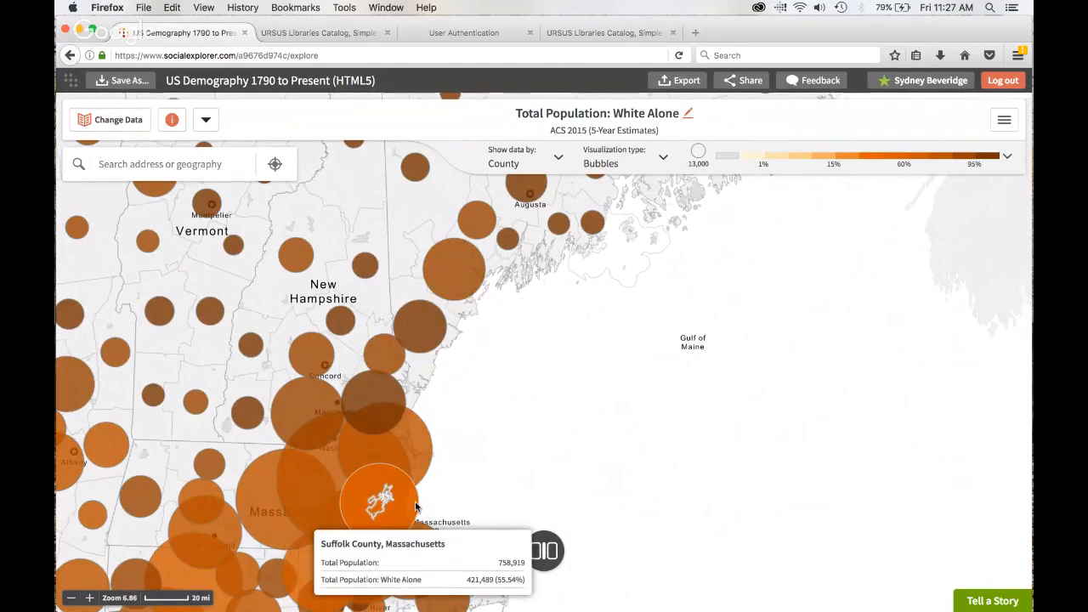
pyautogui.click(636, 153)
pyautogui.click(586, 198)
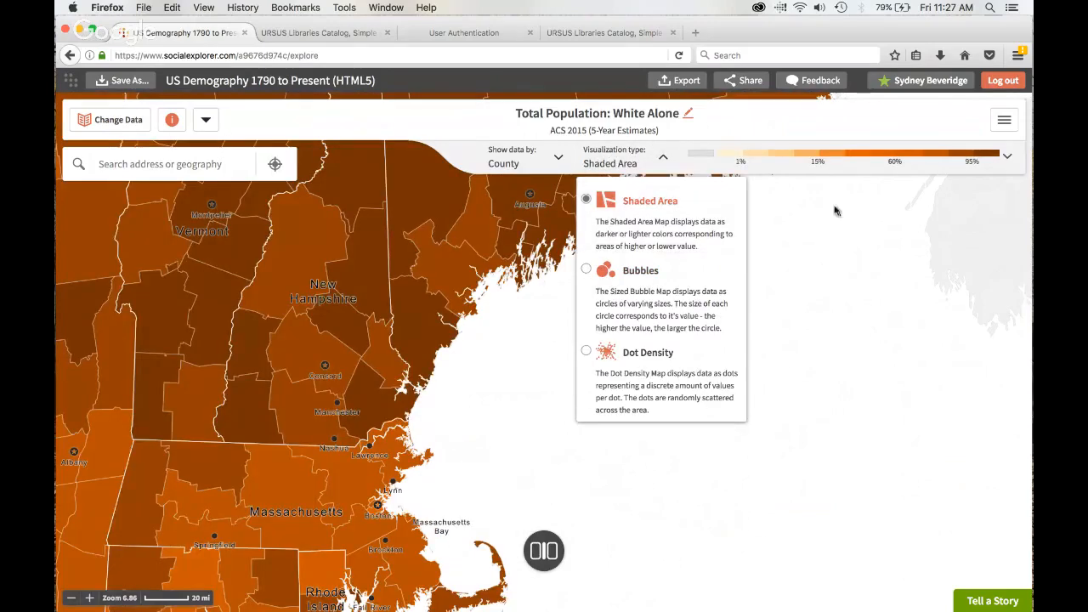
# - Find the place Bangor, ME through the recent searches, clear the search, and view the shaded census tracts northeast of the city
pyautogui.click(147, 164)
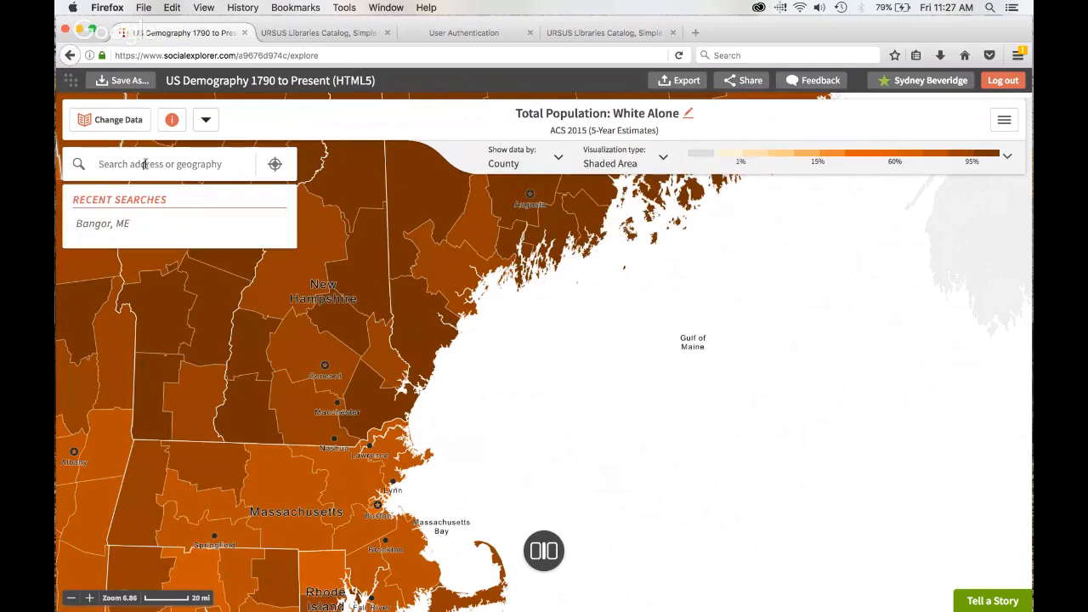
pyautogui.click(103, 225)
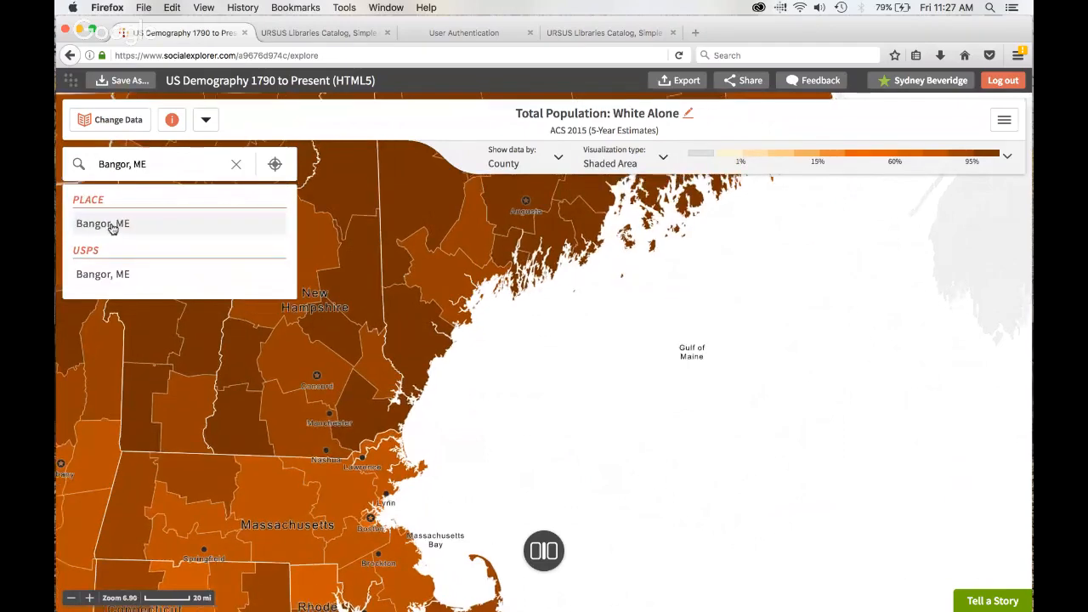
pyautogui.click(103, 223)
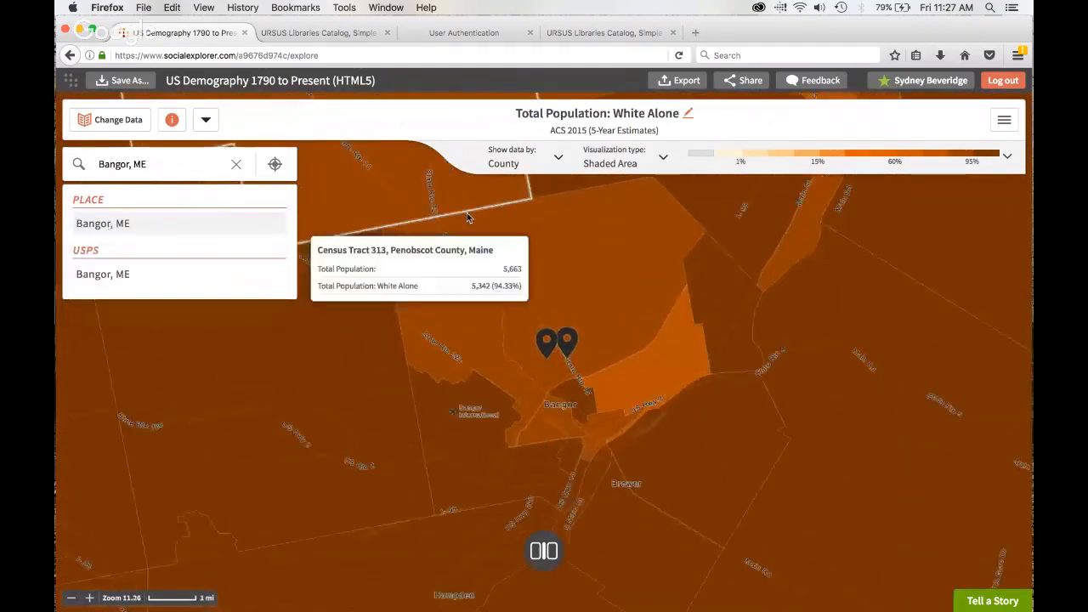
pyautogui.click(235, 164)
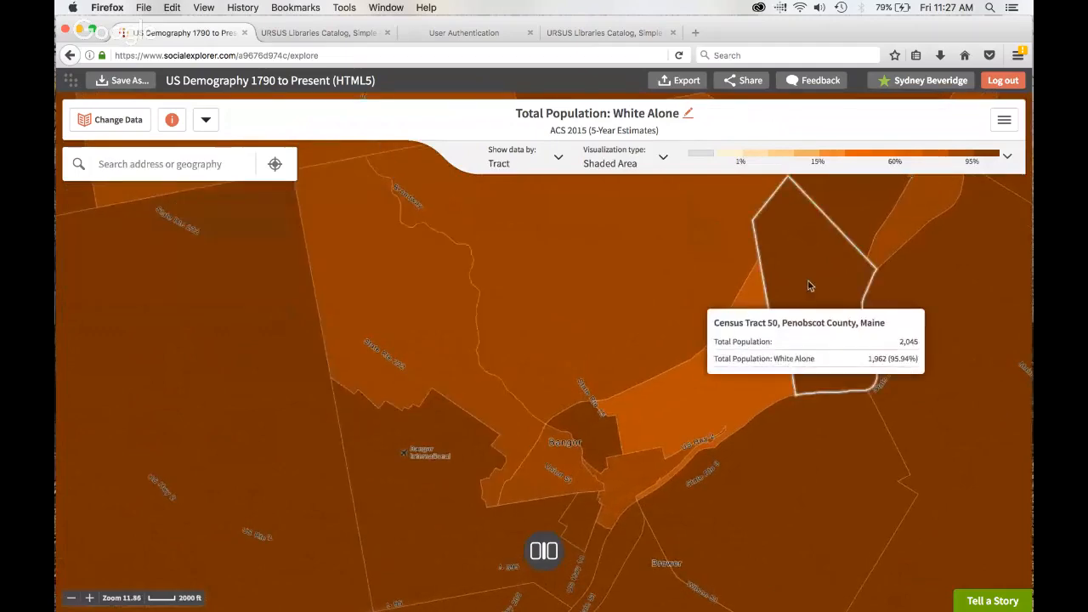
pyautogui.click(71, 597)
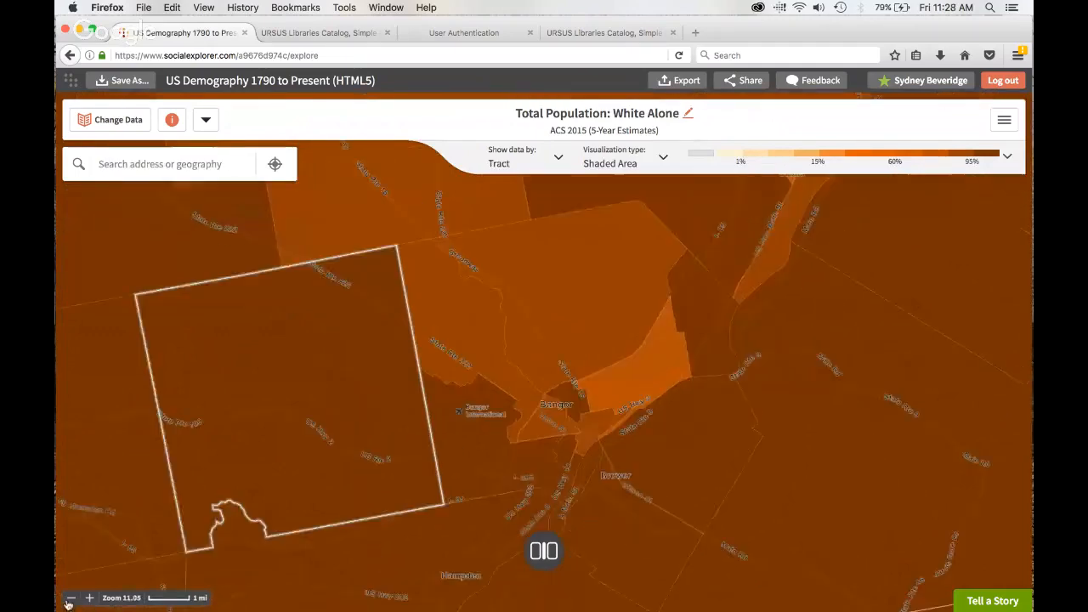
pyautogui.moveTo(812, 301); pyautogui.dragTo(678, 350)
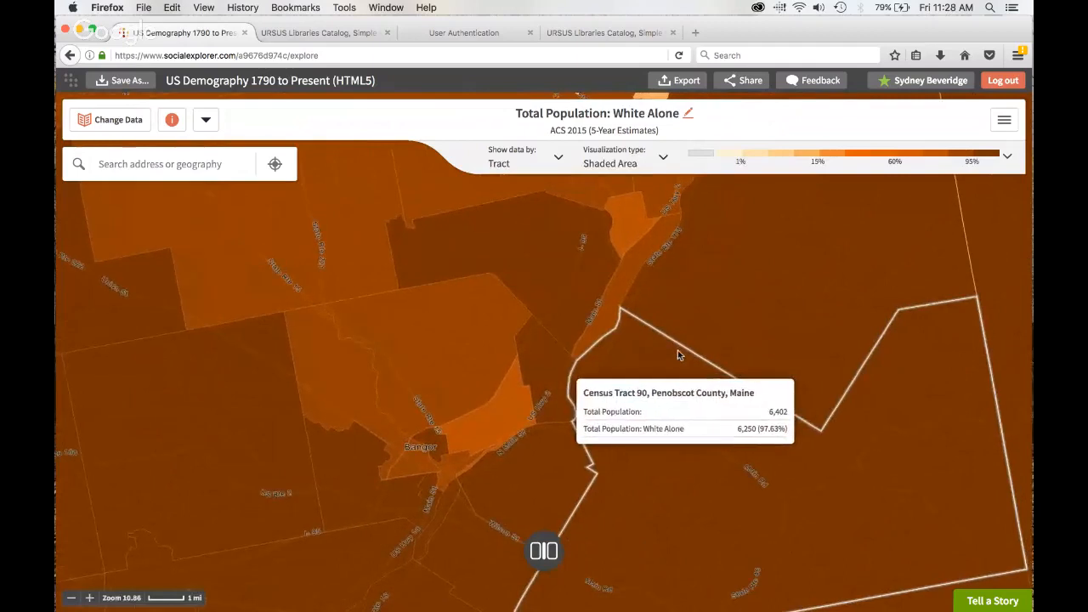
# - Add Black or African American Alone, Asian Alone, and American Indian and Alaska Native Alone to the White Alone map
pyautogui.click(104, 118)
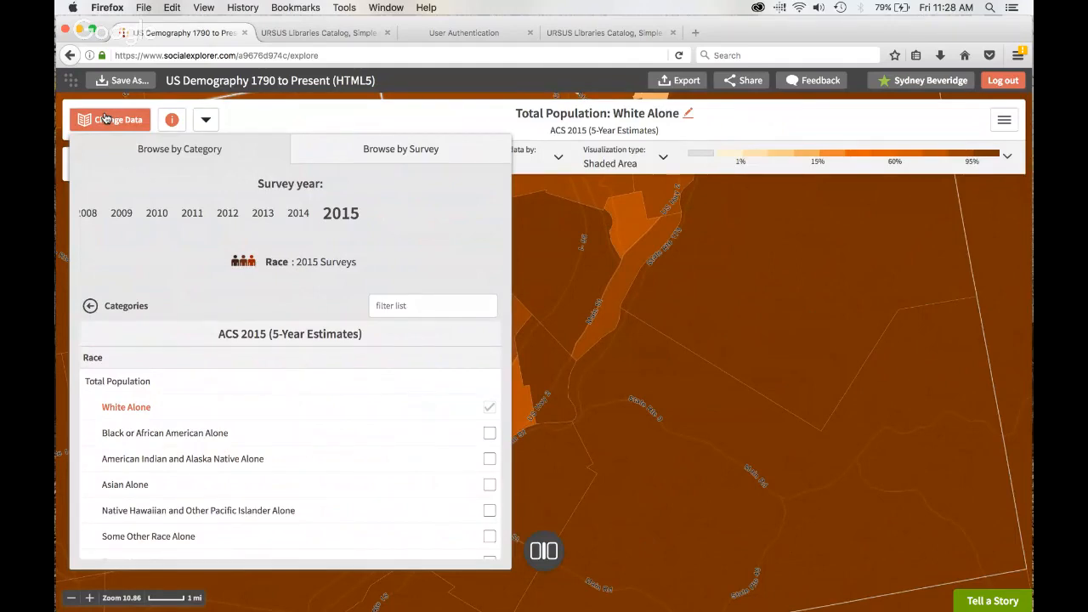
pyautogui.click(105, 118)
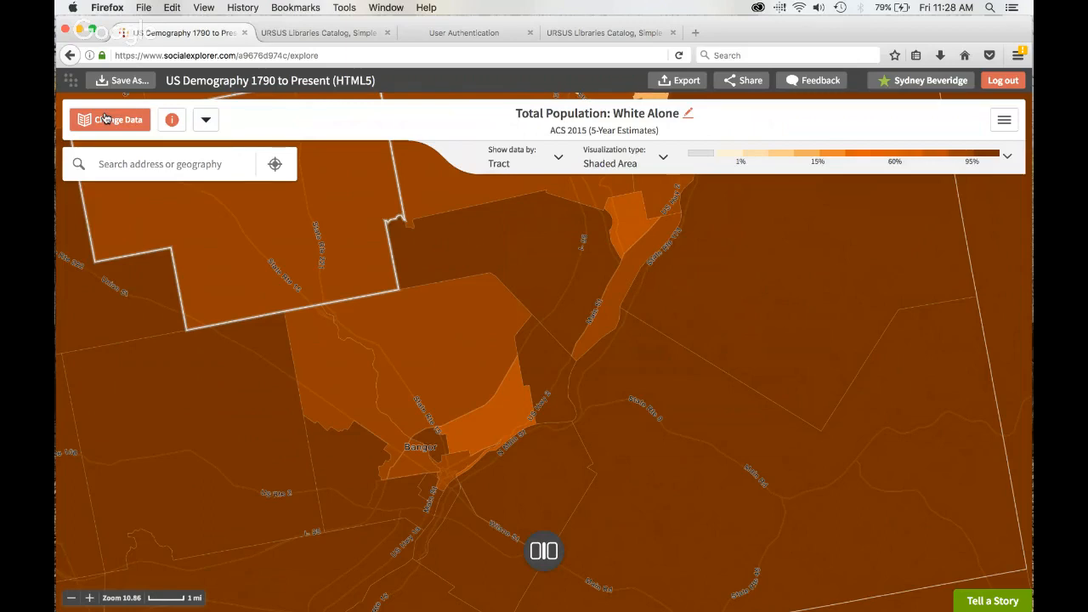
pyautogui.click(105, 118)
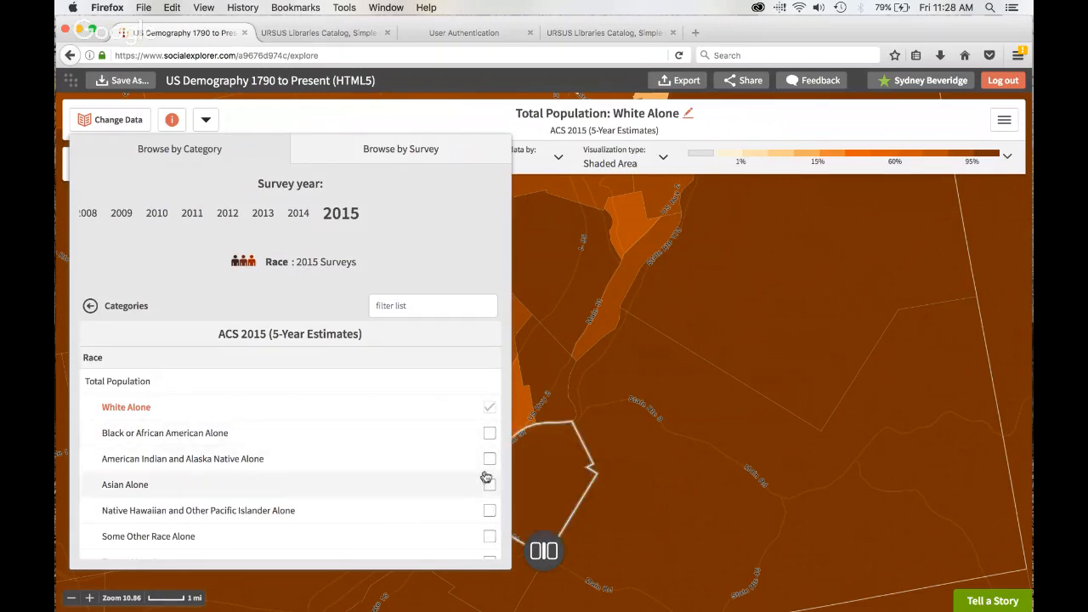
pyautogui.click(491, 435)
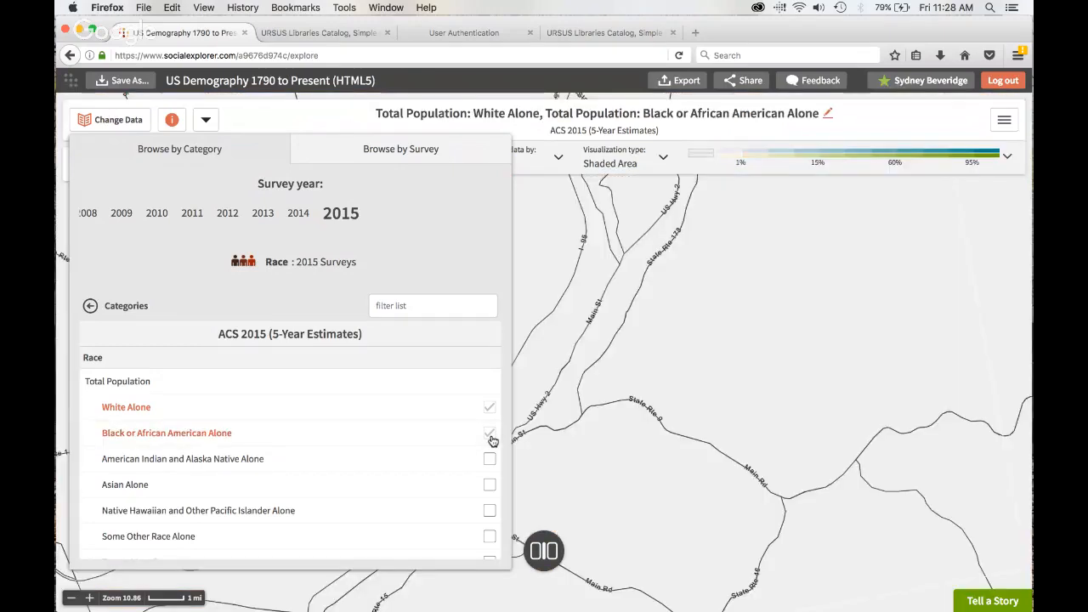
pyautogui.click(487, 488)
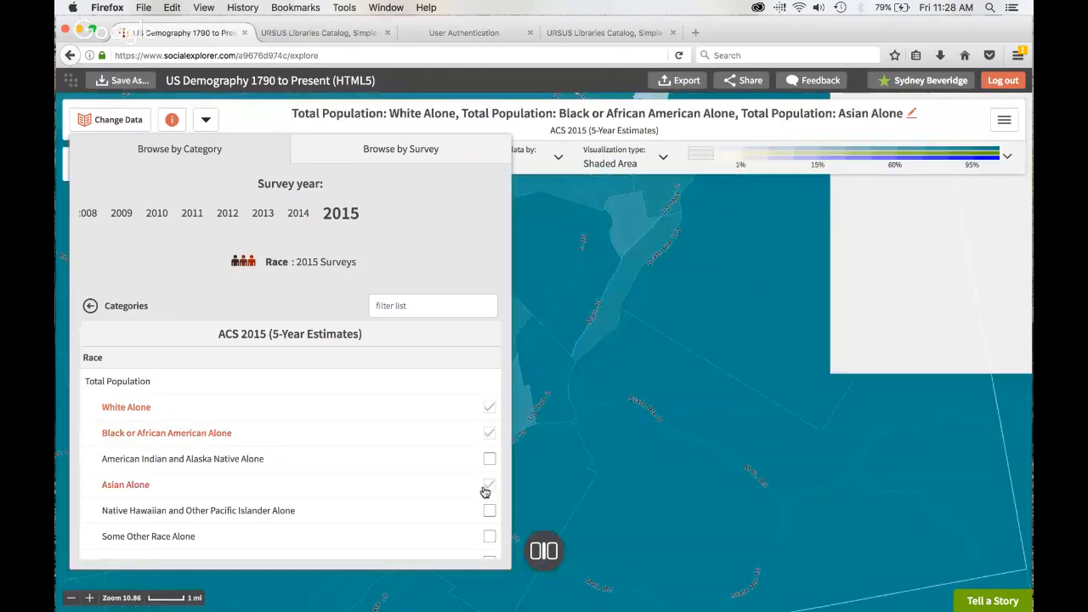
pyautogui.click(490, 460)
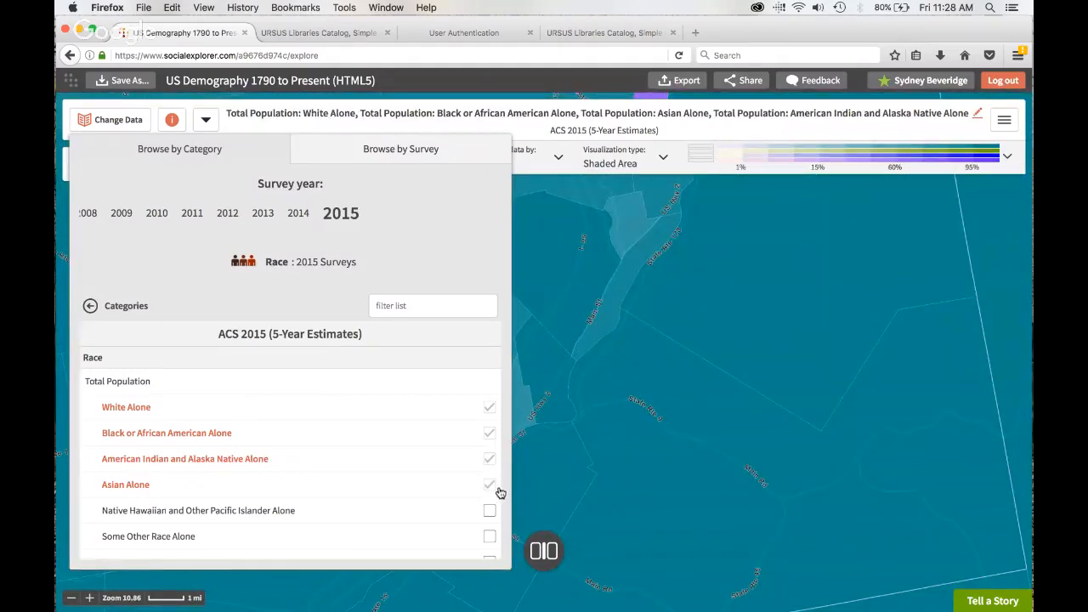
pyautogui.click(604, 380)
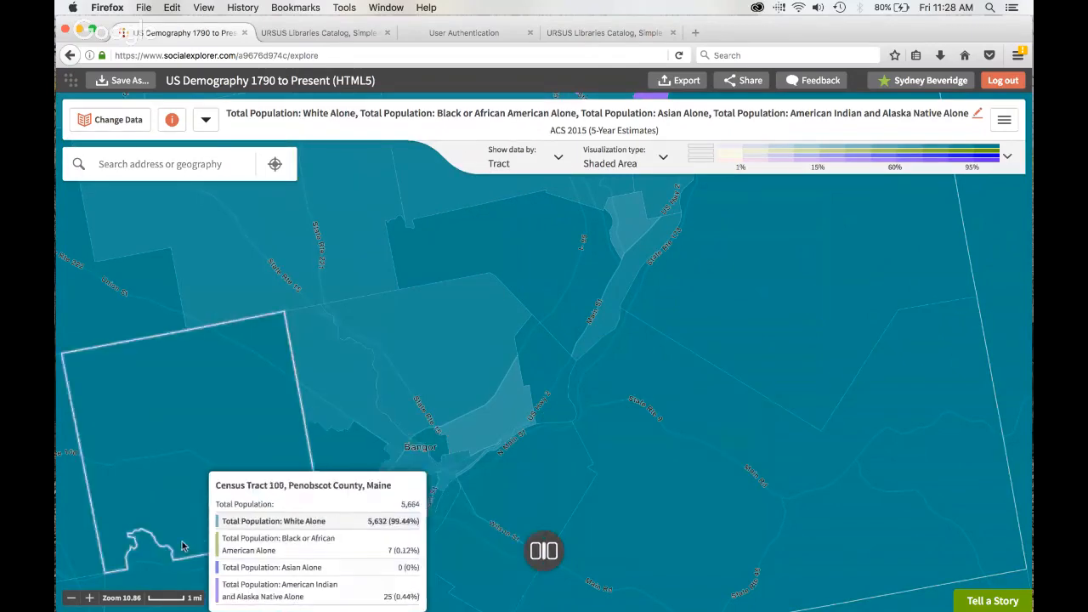
# - Turn off automatic geography selection and show the four race groups by Census Tract across the wider Bangor area
pyautogui.click(72, 600)
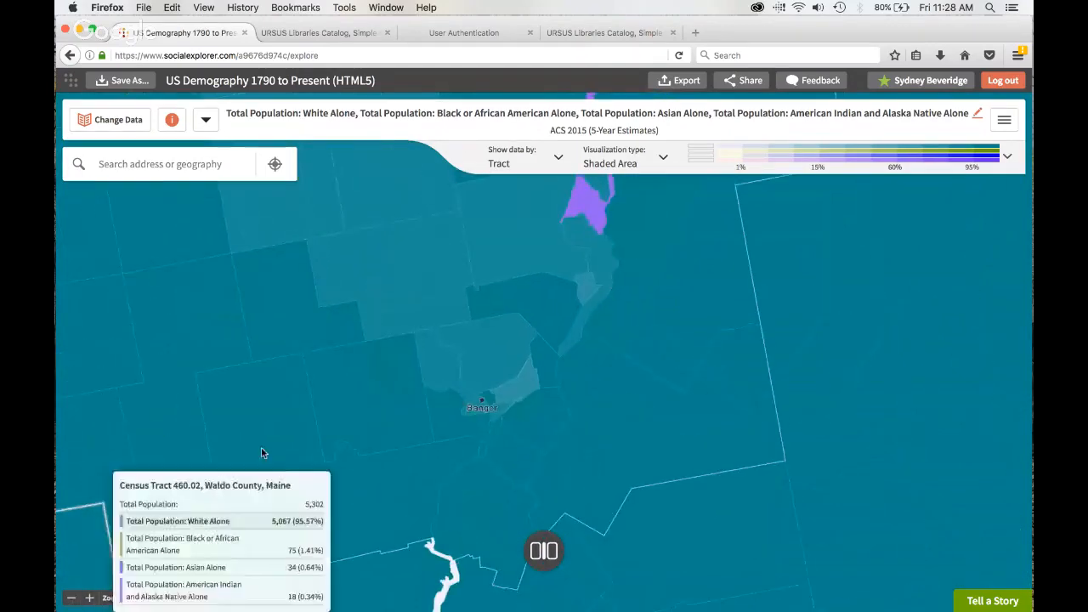
pyautogui.moveTo(750, 352); pyautogui.dragTo(712, 449)
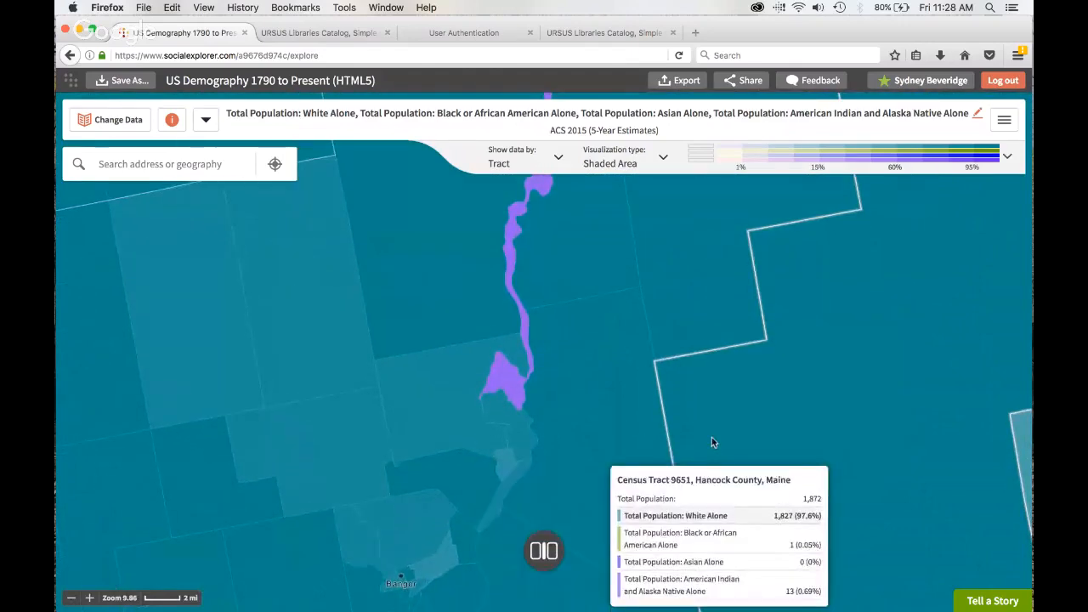
pyautogui.click(71, 599)
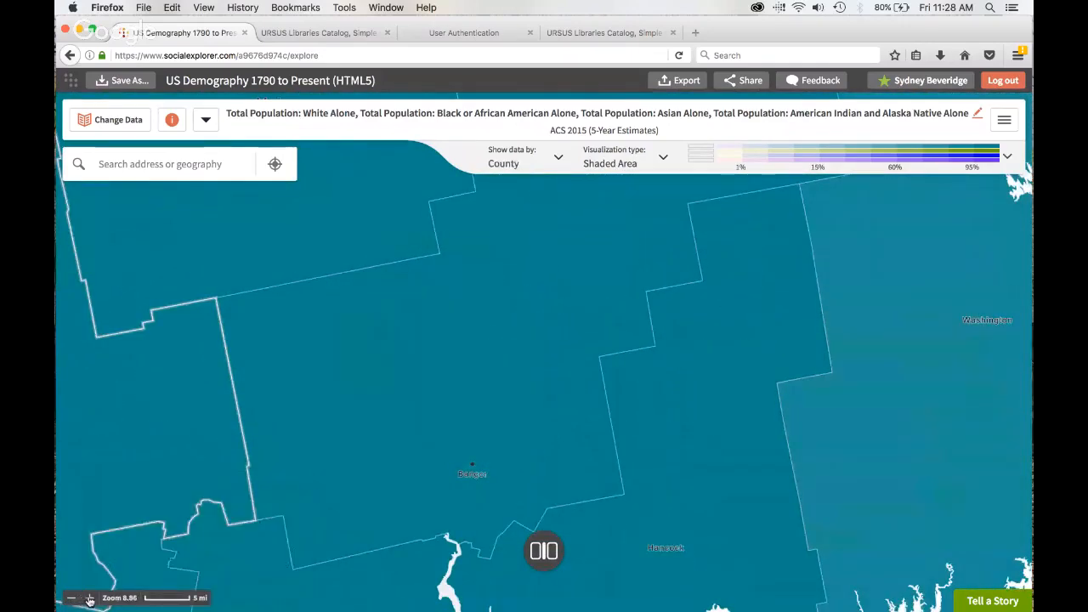
pyautogui.click(529, 165)
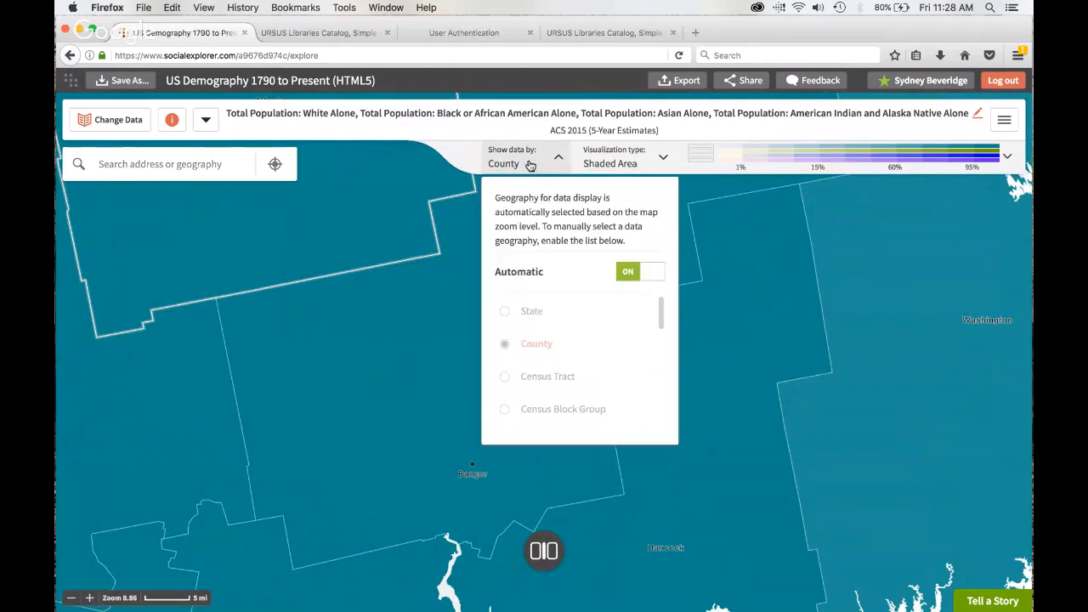
pyautogui.click(631, 273)
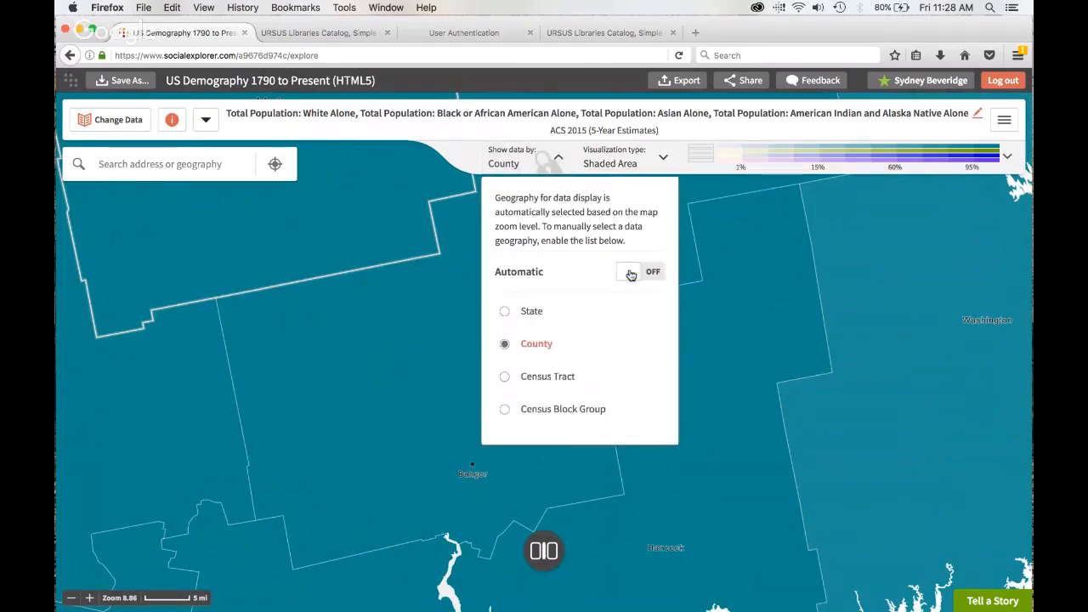
pyautogui.click(552, 376)
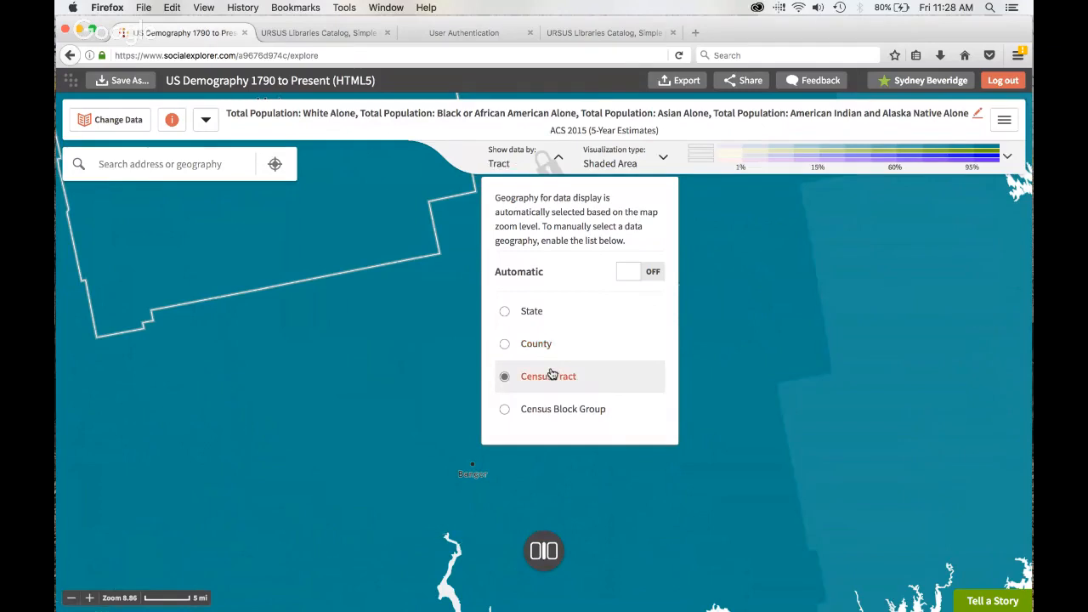
pyautogui.click(625, 277)
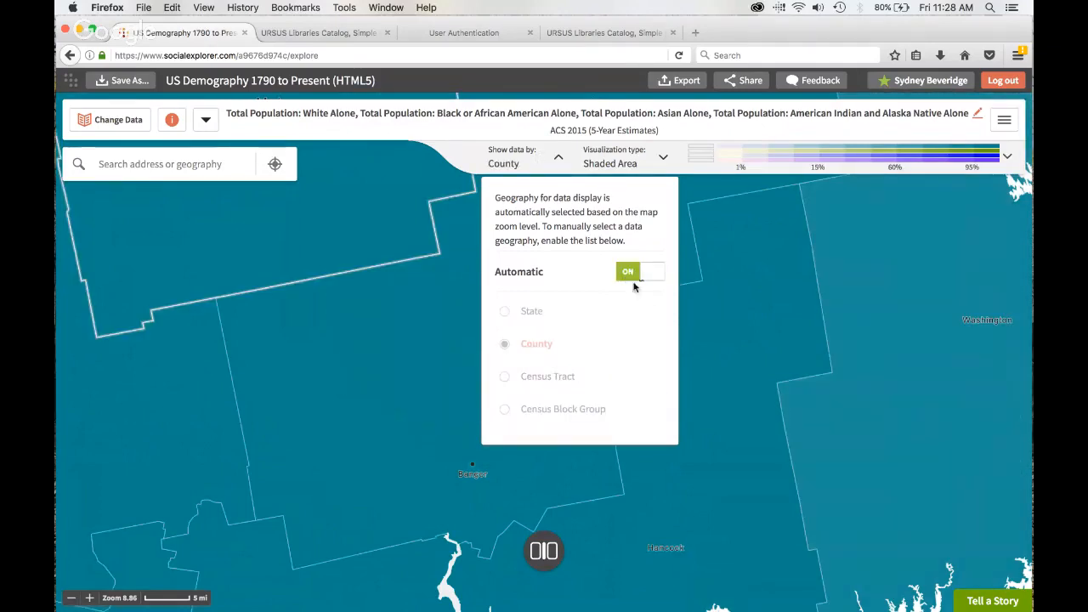
pyautogui.click(646, 272)
pyautogui.click(530, 376)
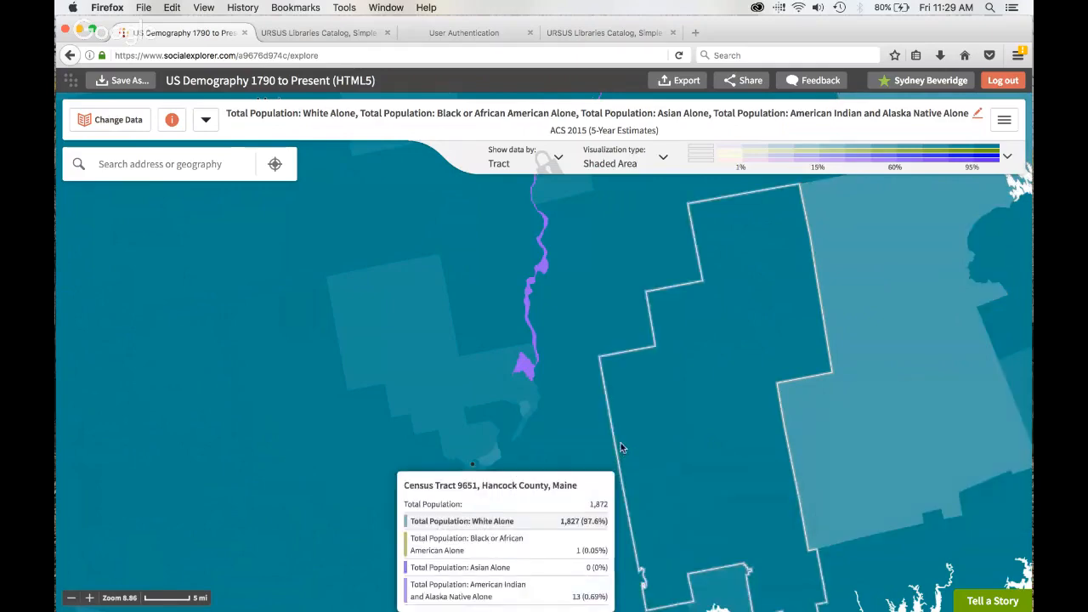
pyautogui.moveTo(621, 445); pyautogui.dragTo(568, 452)
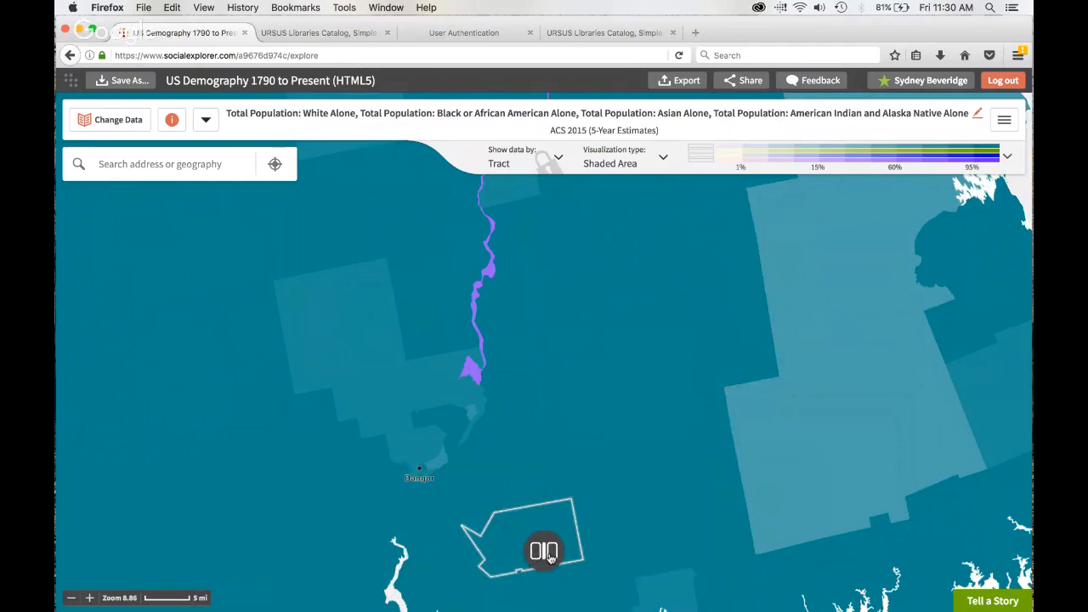
# - Set up a side-by-side comparison and filter the second map's 2015 Income data by "median" to map Median Household Income
pyautogui.click(547, 554)
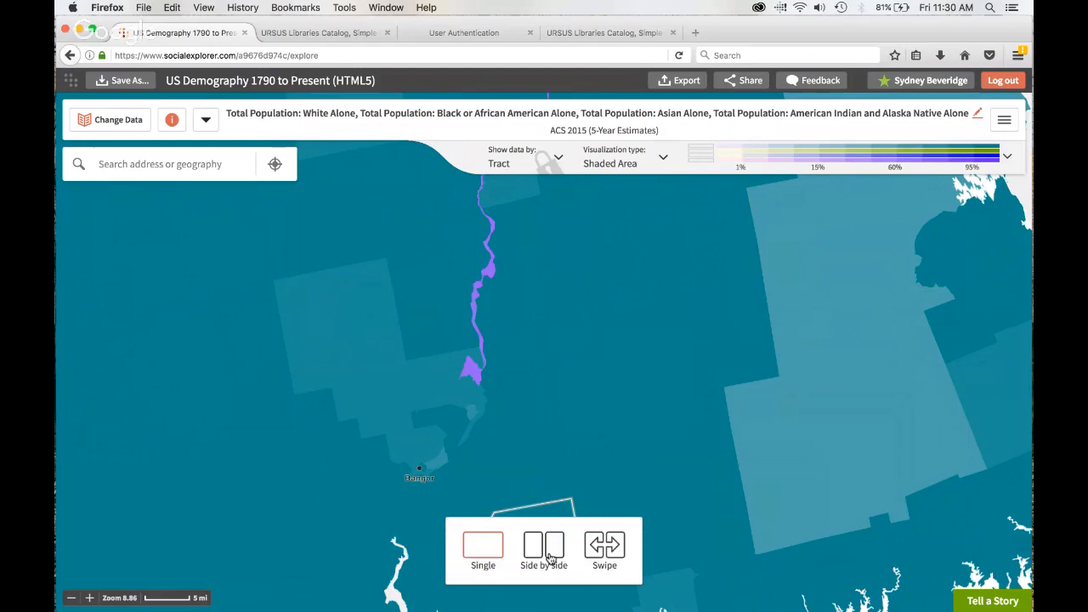
pyautogui.click(549, 557)
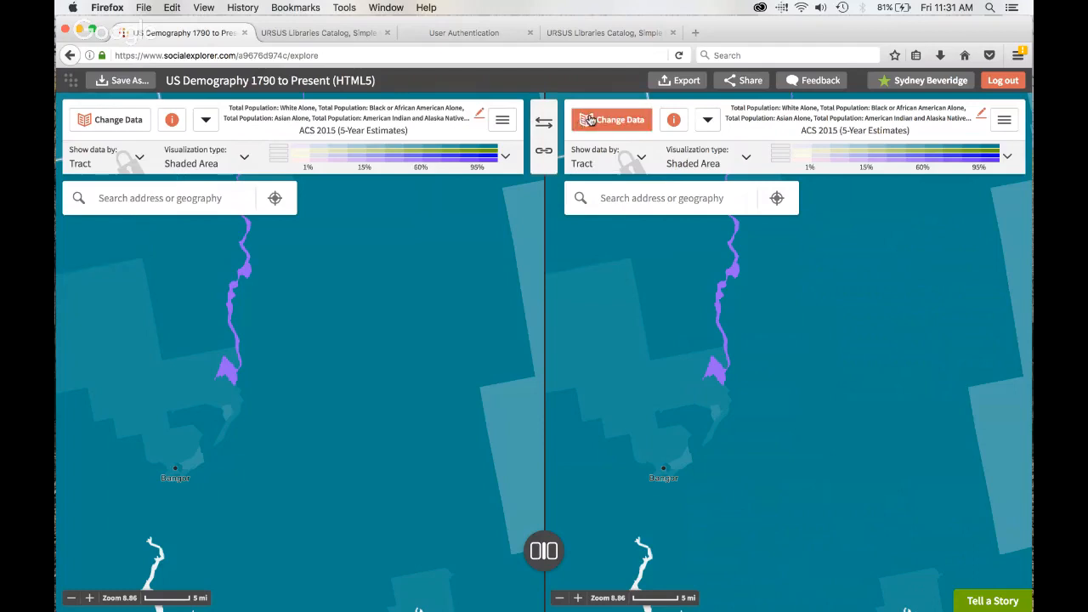
pyautogui.click(589, 120)
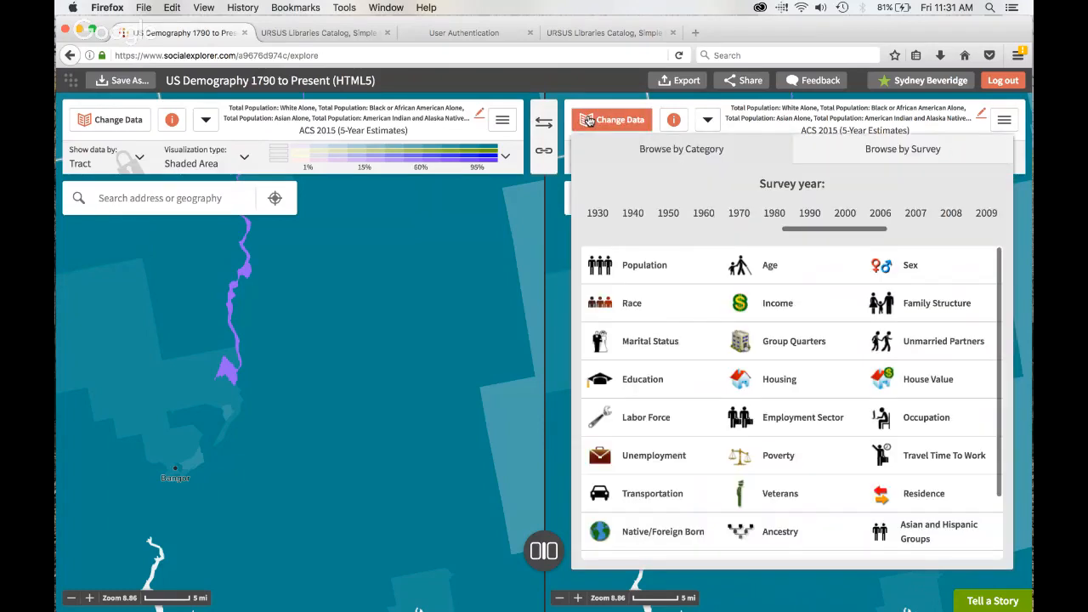
pyautogui.click(760, 304)
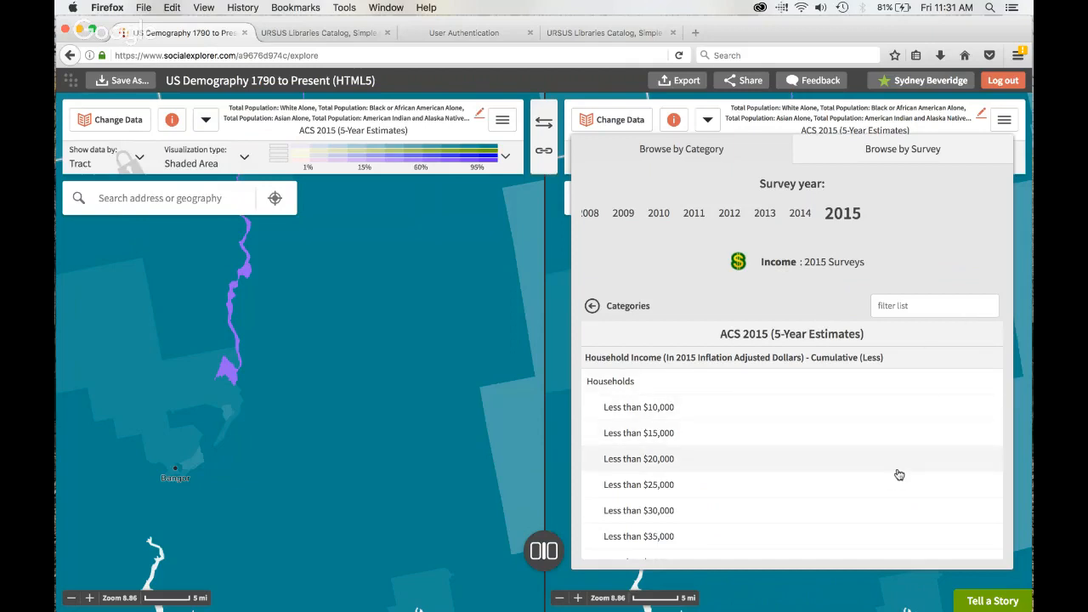
pyautogui.click(932, 306)
pyautogui.write('med')
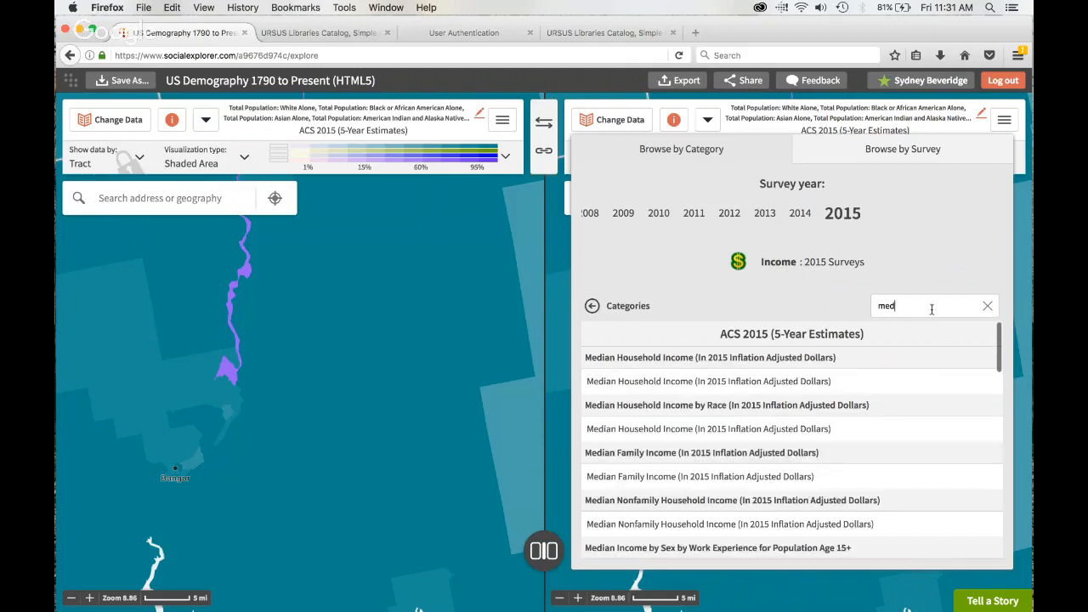
pyautogui.write('ian')
pyautogui.click(729, 384)
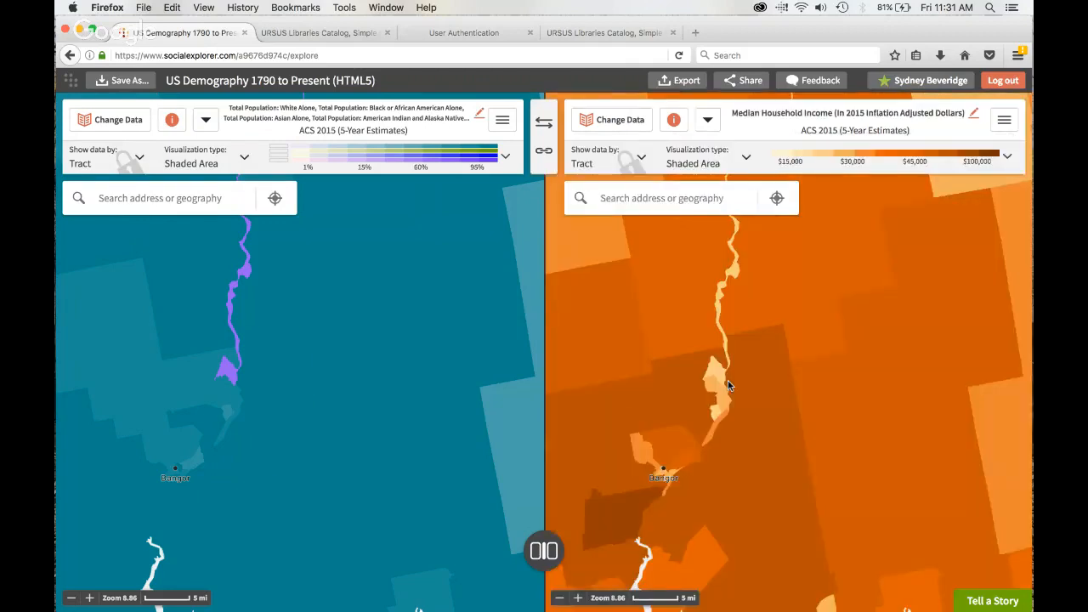
# - Link the race and income maps so both share the same zoomed-out view from Bangor to the coast
pyautogui.moveTo(724, 387)
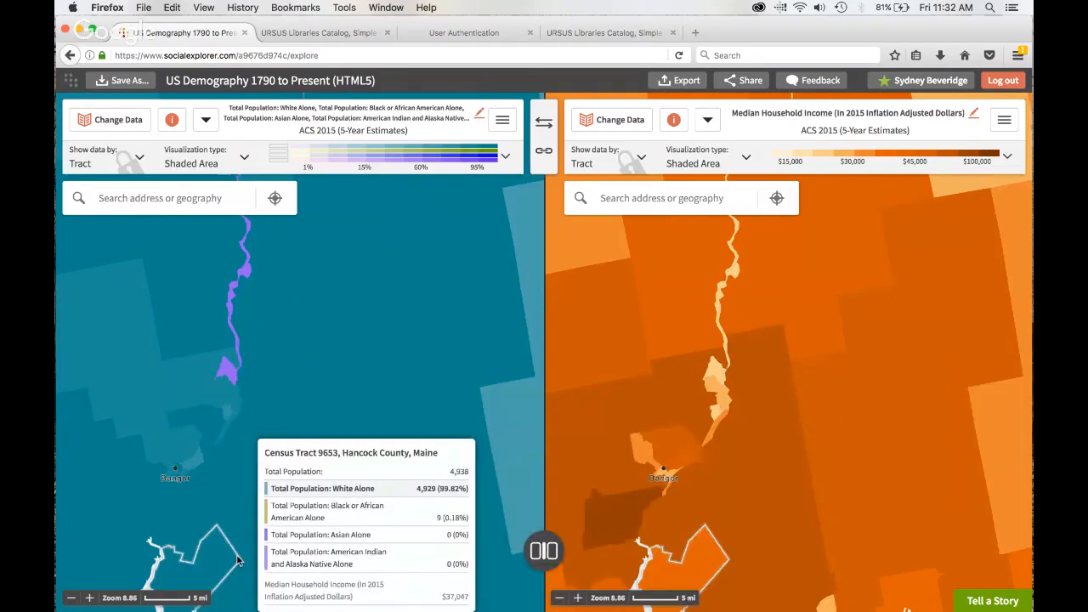
pyautogui.click(71, 597)
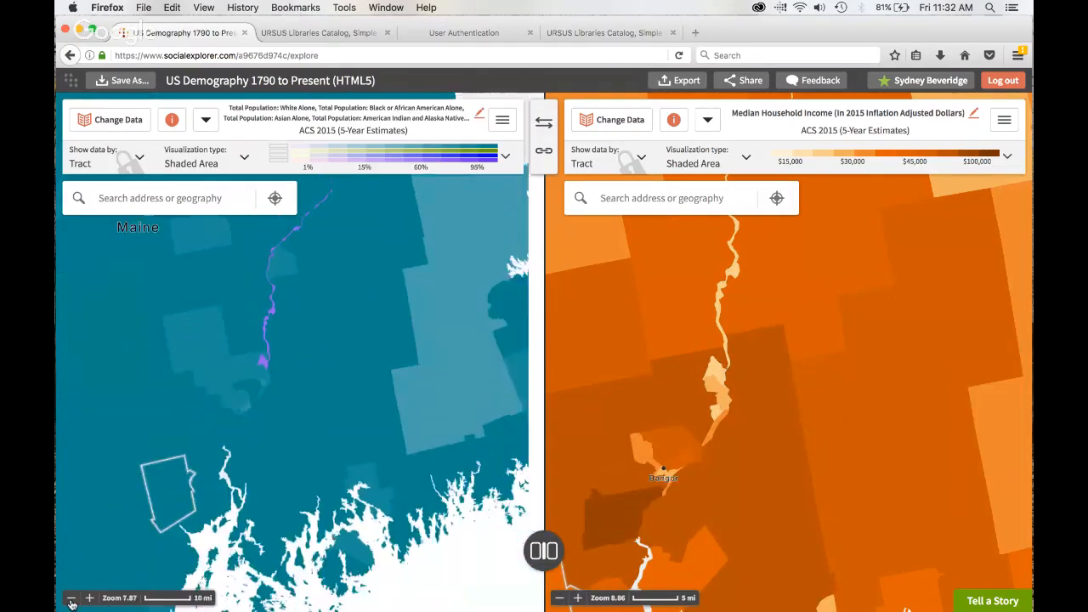
pyautogui.click(544, 156)
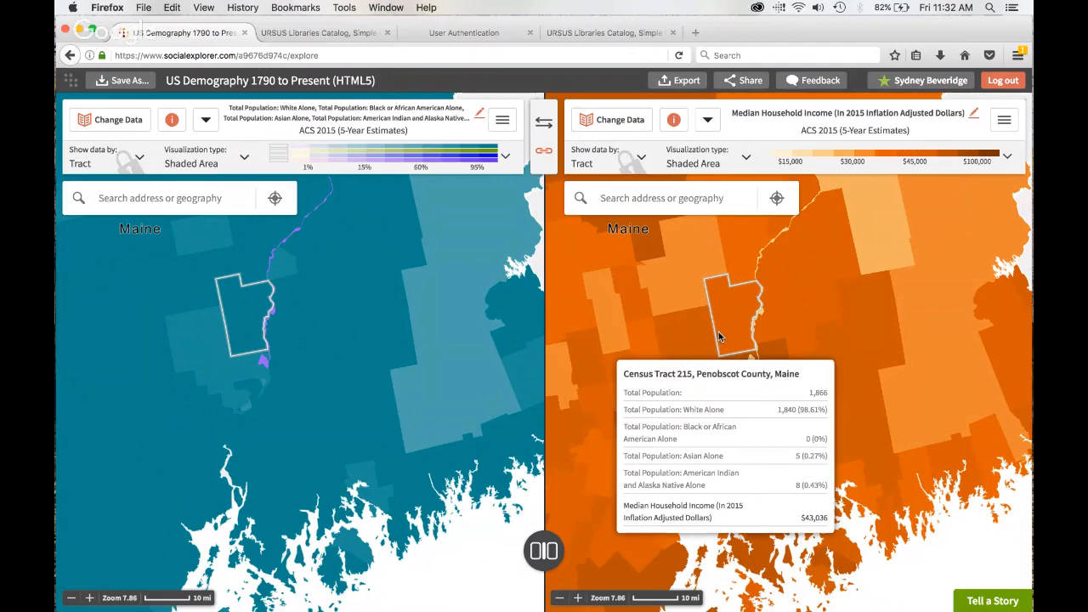
# - Switch the race and income comparison to Swipe mode and try the divider between the two maps
pyautogui.click(544, 553)
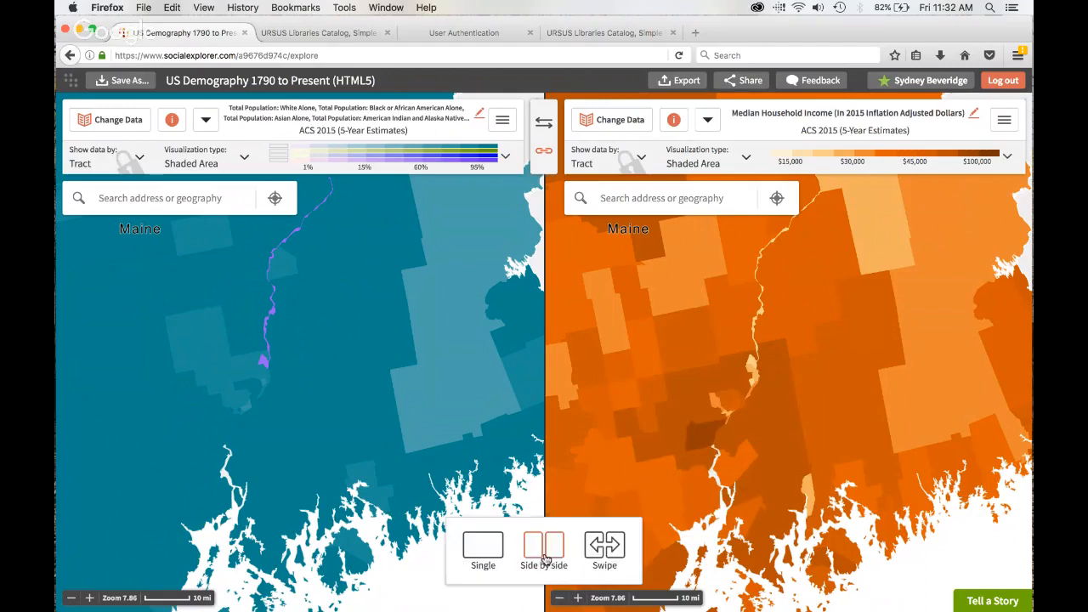
pyautogui.click(611, 554)
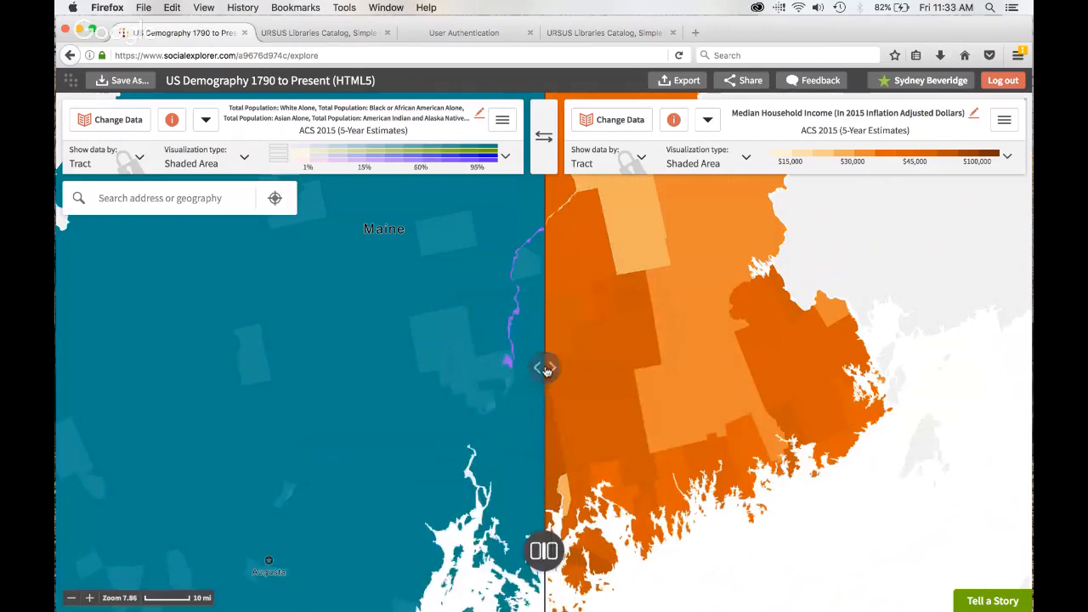
pyautogui.moveTo(544, 367)
pyautogui.mouseDown()
pyautogui.moveTo(138, 373)
pyautogui.moveTo(462, 347)
pyautogui.moveTo(781, 359)
pyautogui.moveTo(904, 385)
pyautogui.moveTo(546, 357)
pyautogui.mouseUp()
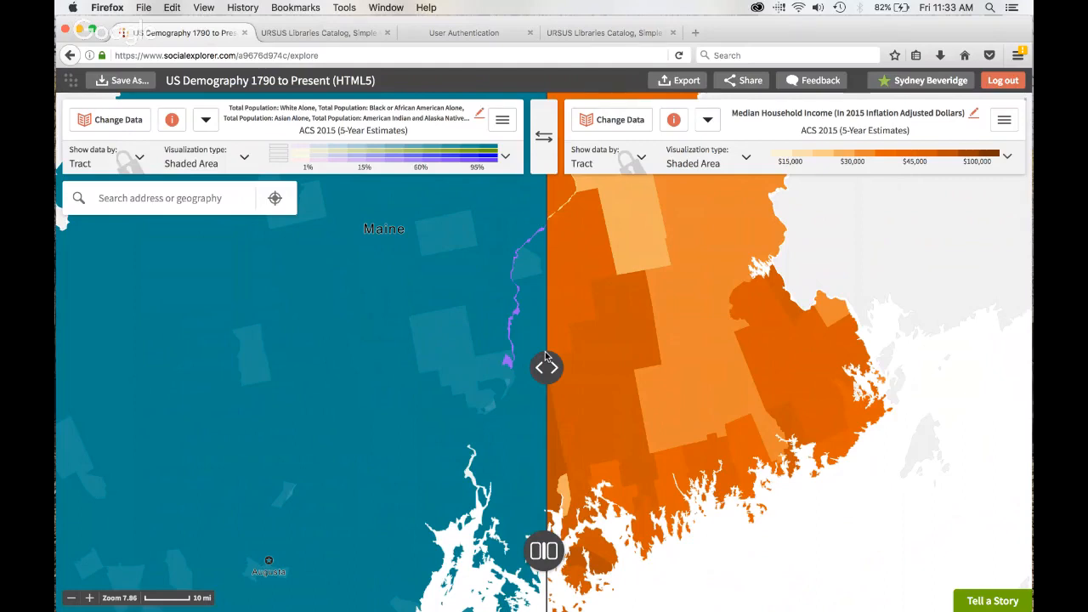
# - Show the income map as satellite imagery and swipe it against the race map in a close view of Bangor
pyautogui.click(1006, 123)
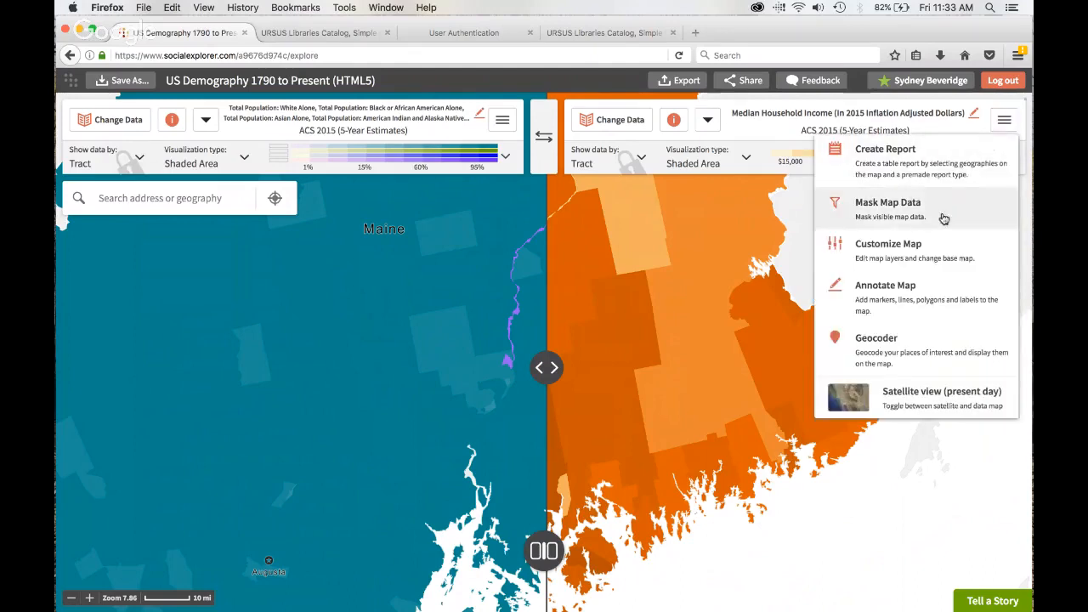
pyautogui.click(931, 398)
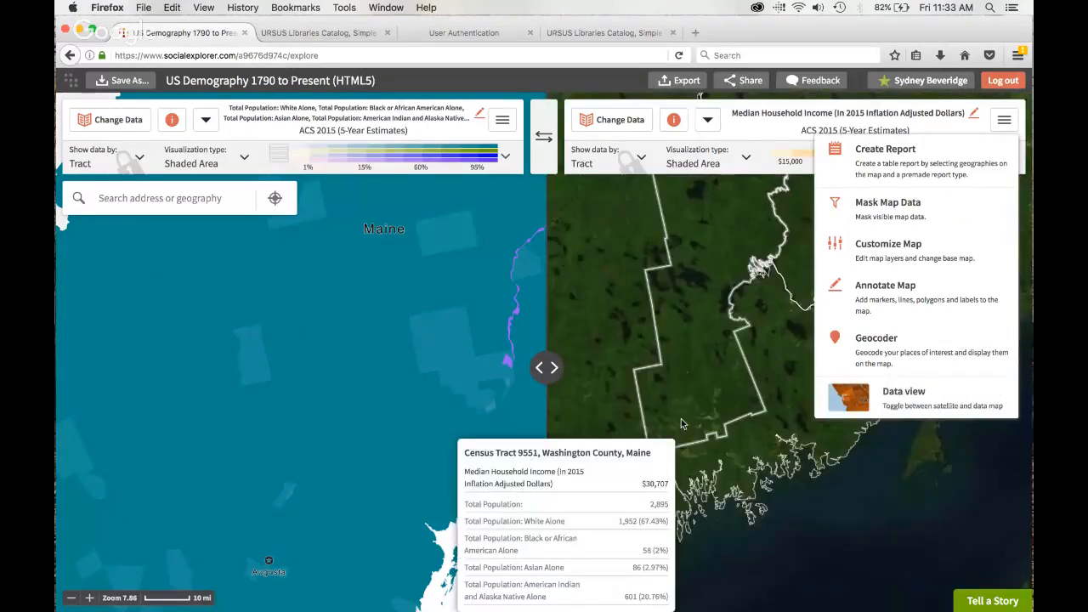
pyautogui.moveTo(547, 369)
pyautogui.mouseDown()
pyautogui.moveTo(167, 378)
pyautogui.moveTo(539, 369)
pyautogui.mouseUp()
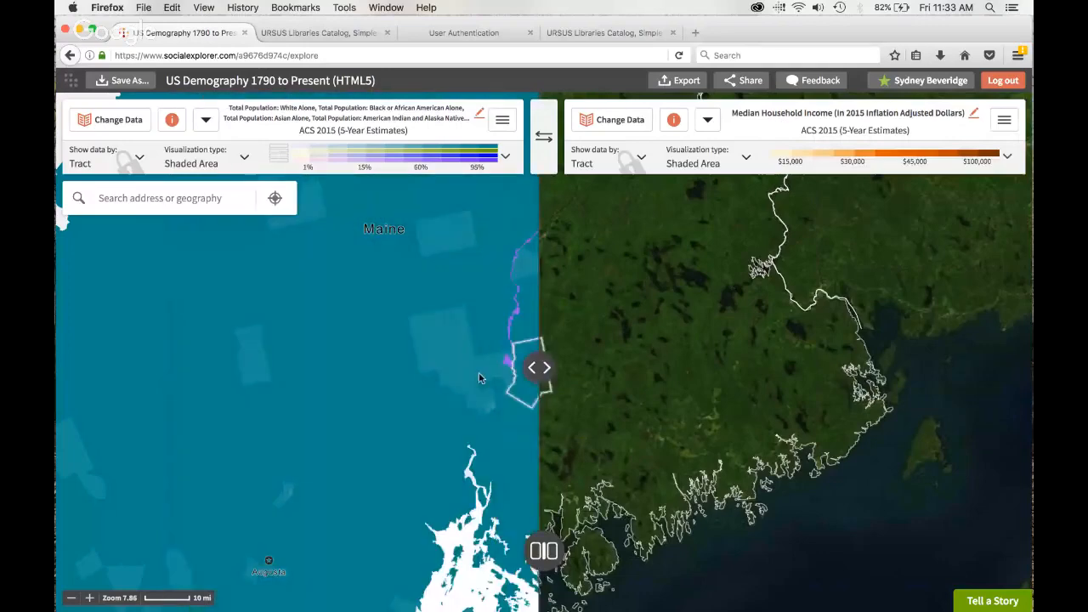
pyautogui.scroll(2, 477, 380)
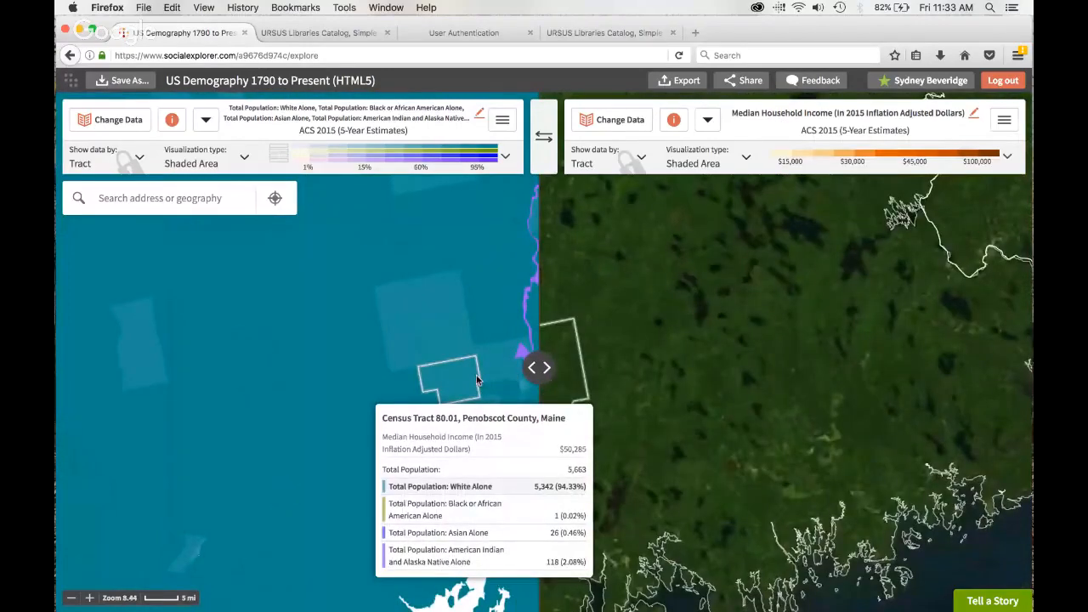
pyautogui.scroll(1, 477, 380)
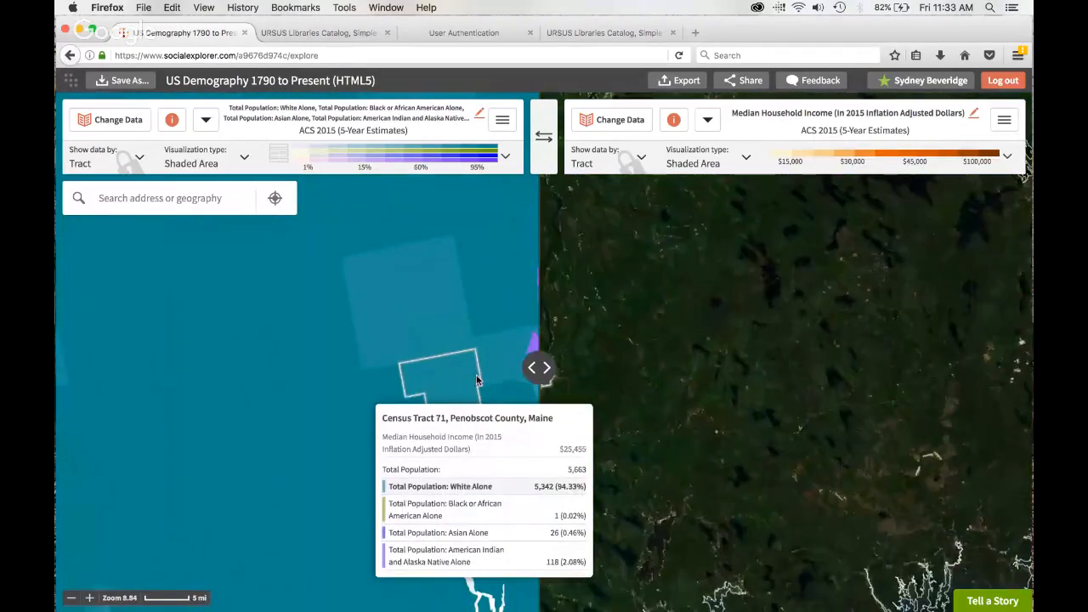
pyautogui.scroll(1, 484, 380)
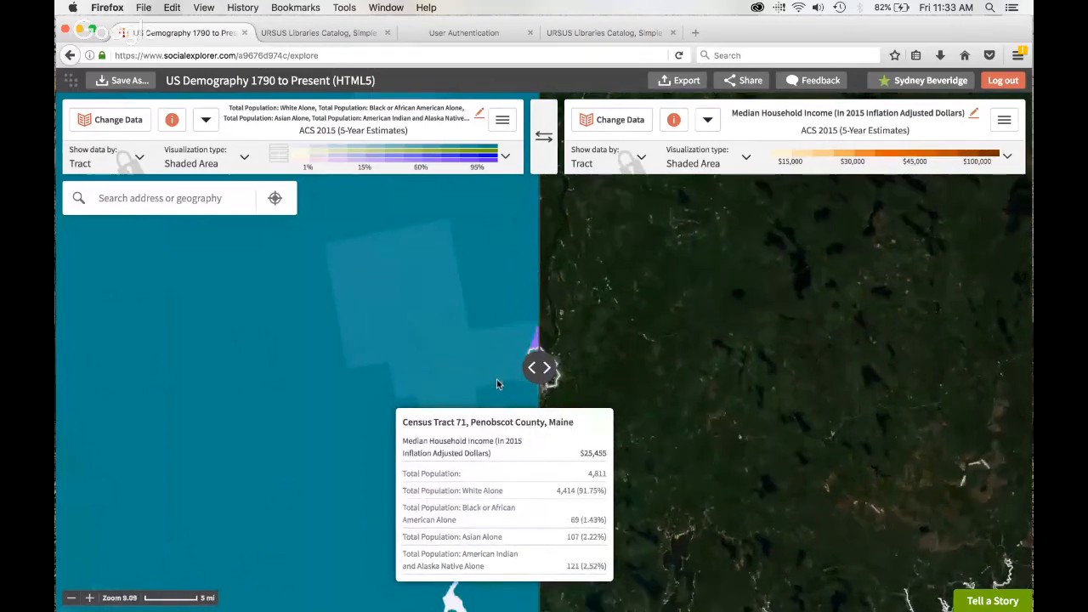
pyautogui.scroll(1, 497, 379)
pyautogui.scroll(1, 403, 360)
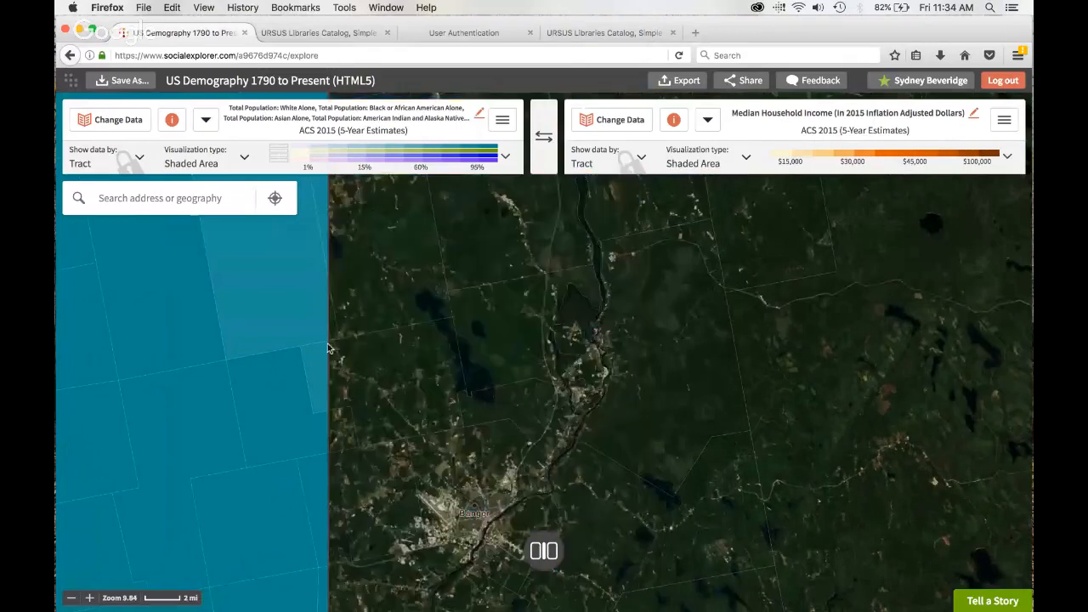
# - Return the income map from satellite imagery to its data view
pyautogui.click(1006, 120)
pyautogui.click(932, 407)
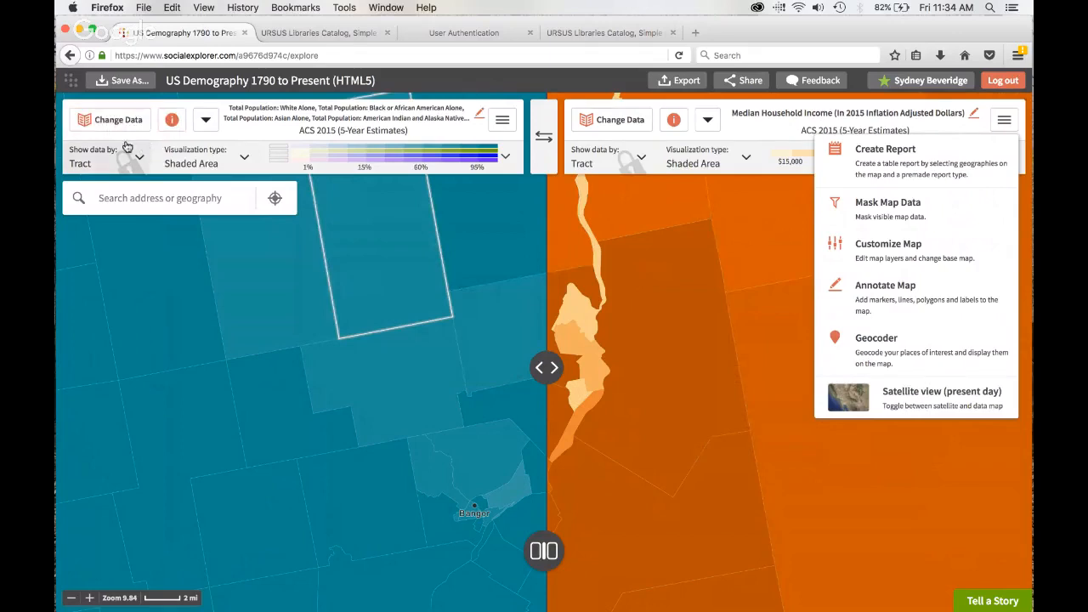
pyautogui.click(633, 243)
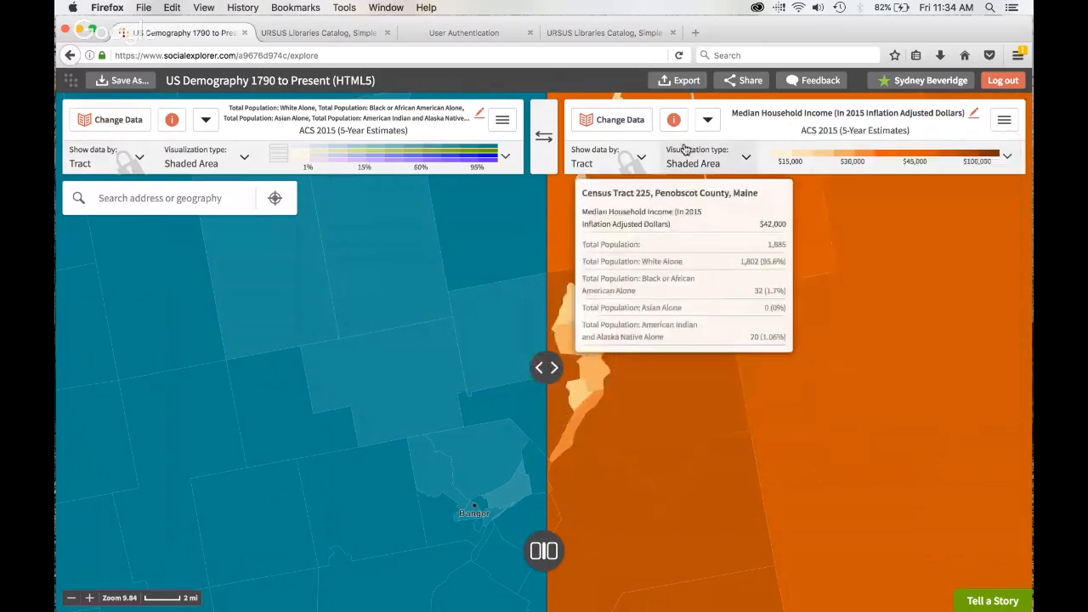
# - Browse the second map's survey years and examine the Race variables offered for 1970 and 1980
pyautogui.click(99, 130)
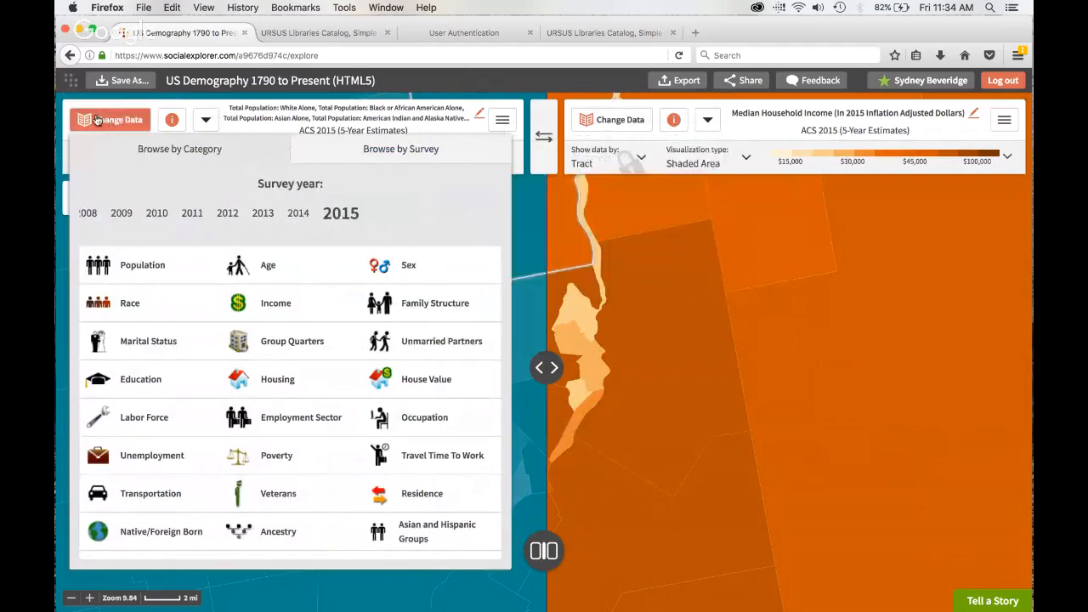
pyautogui.click(96, 119)
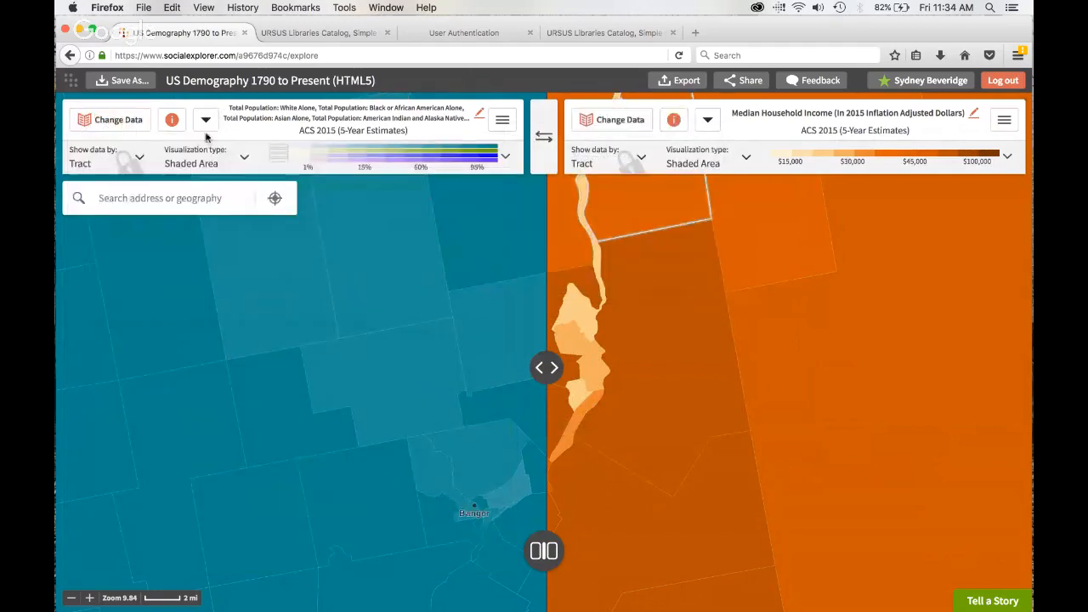
pyautogui.click(611, 126)
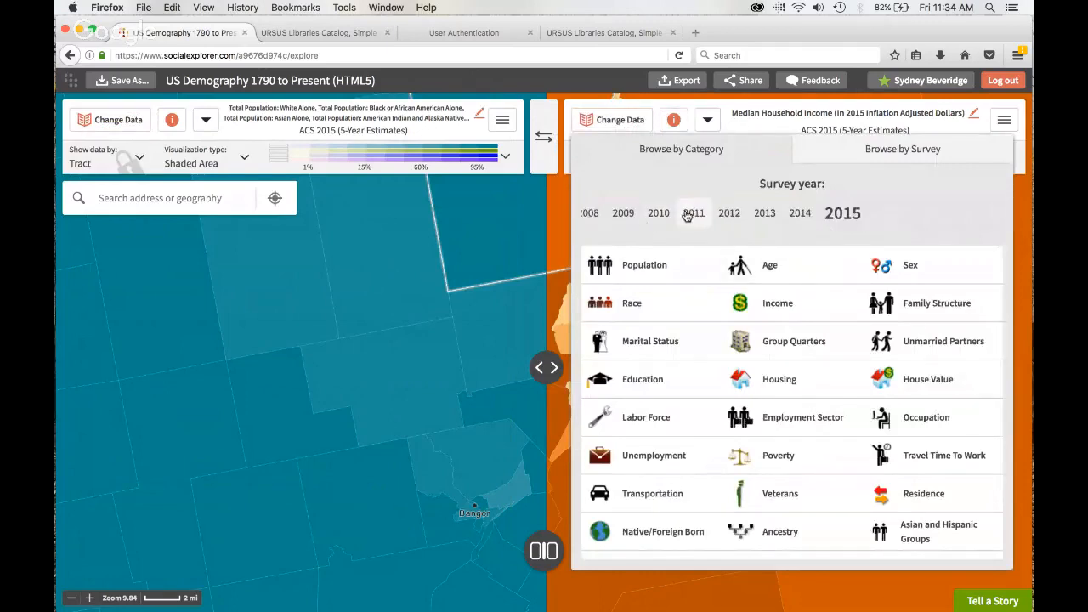
pyautogui.click(692, 213)
pyautogui.click(598, 213)
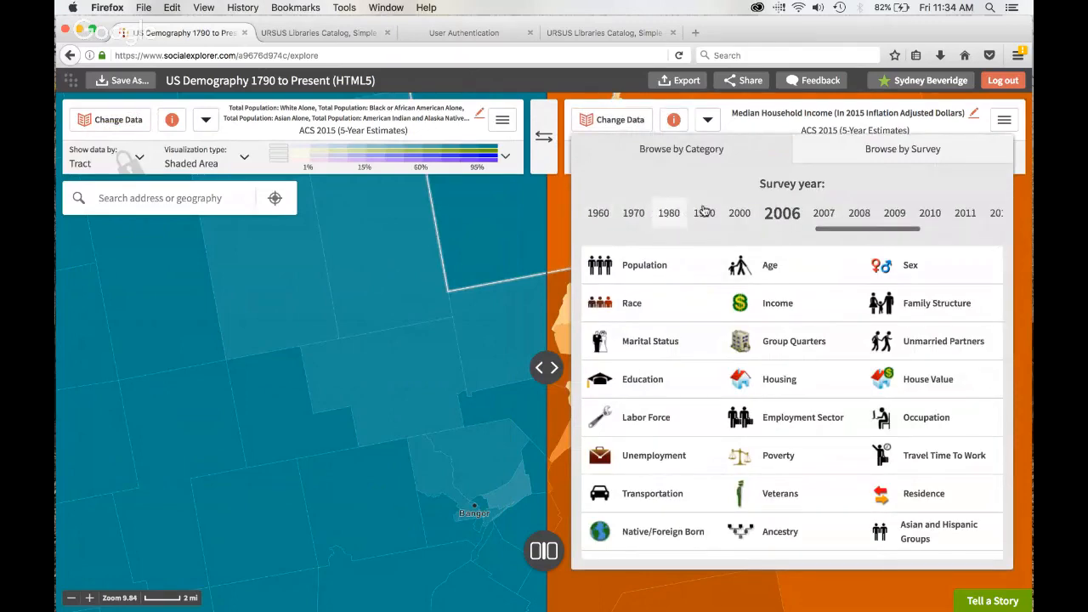
pyautogui.click(633, 214)
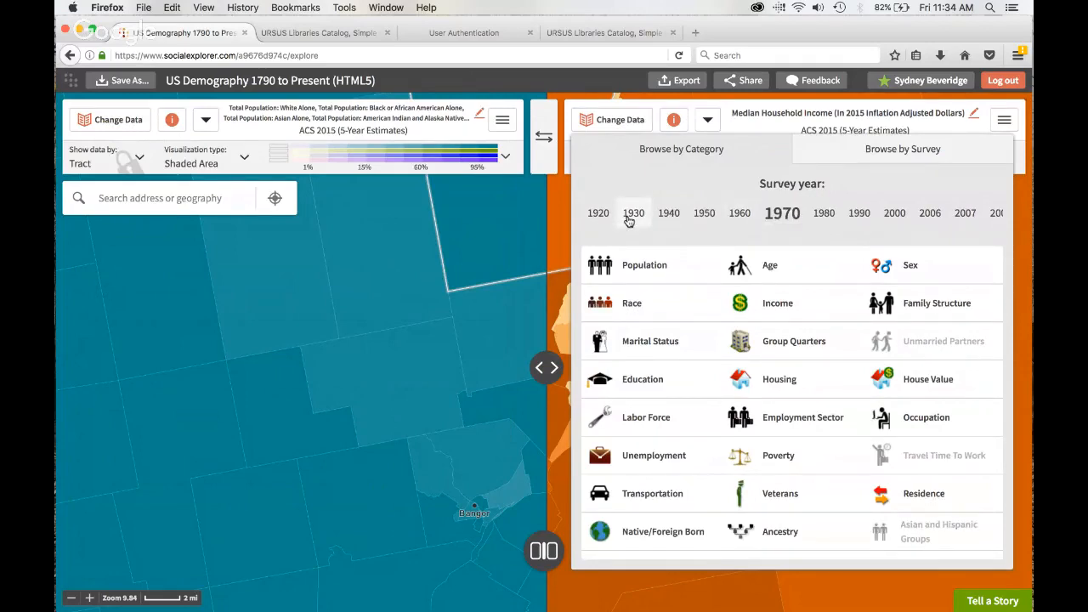
pyautogui.click(644, 308)
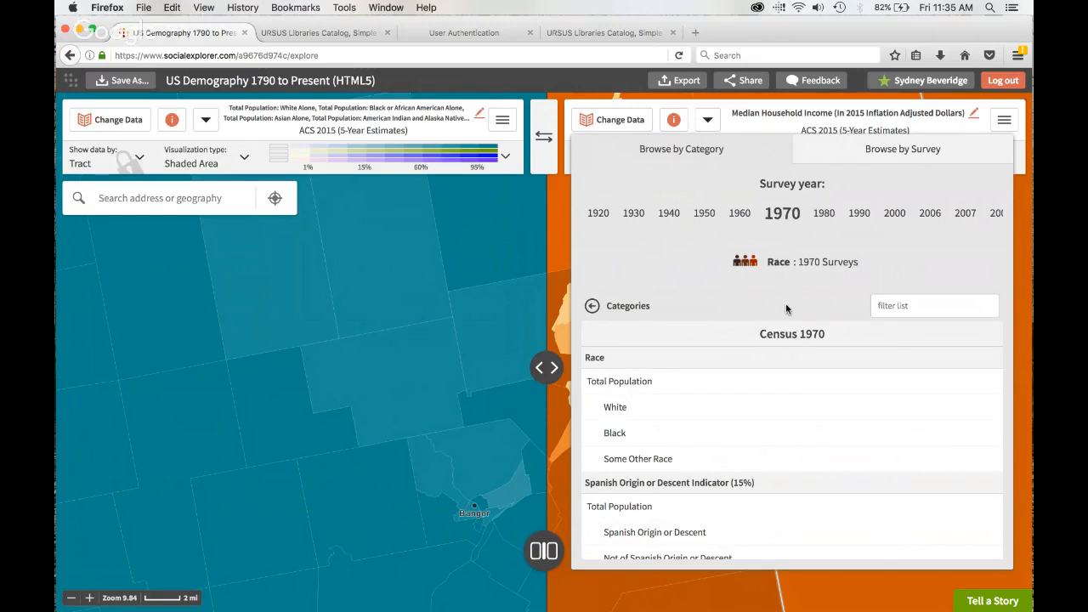
pyautogui.click(823, 214)
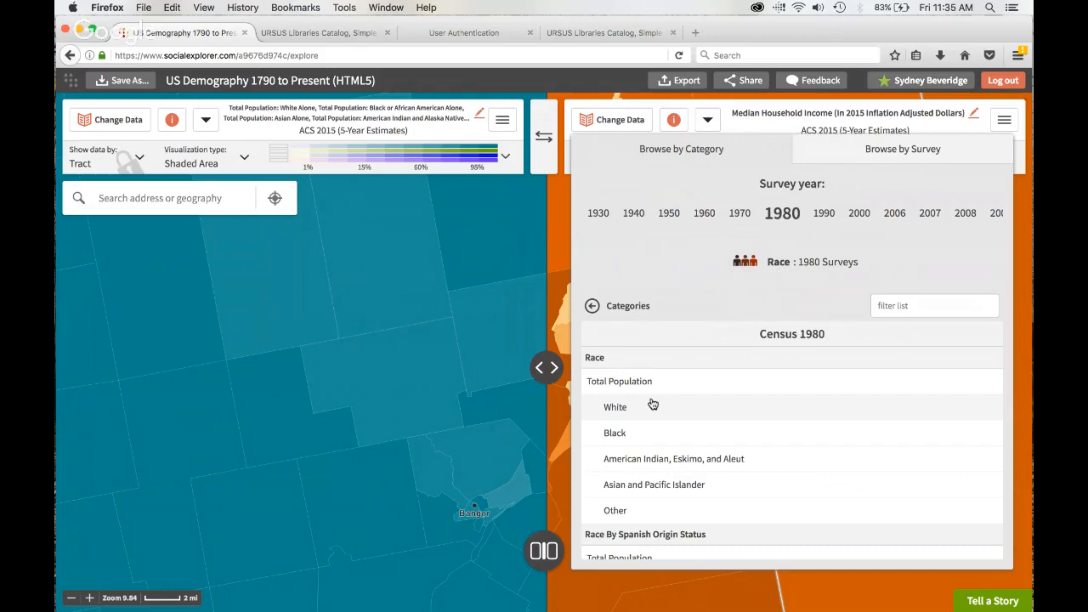
# - Map White from the 1930 Race data on the second map and show both maps across all of Maine
pyautogui.click(600, 214)
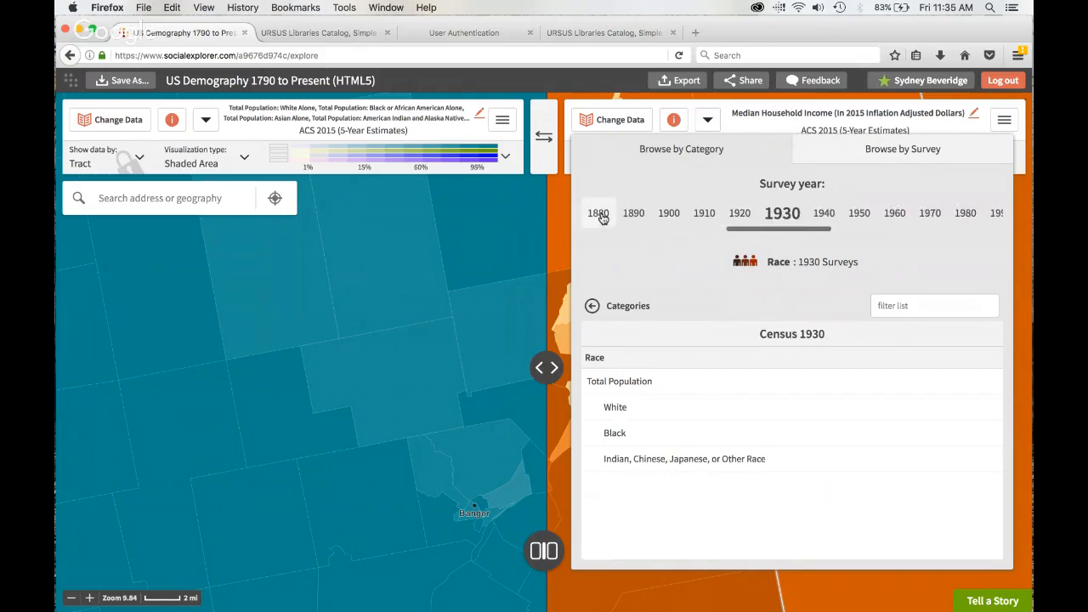
pyautogui.click(645, 407)
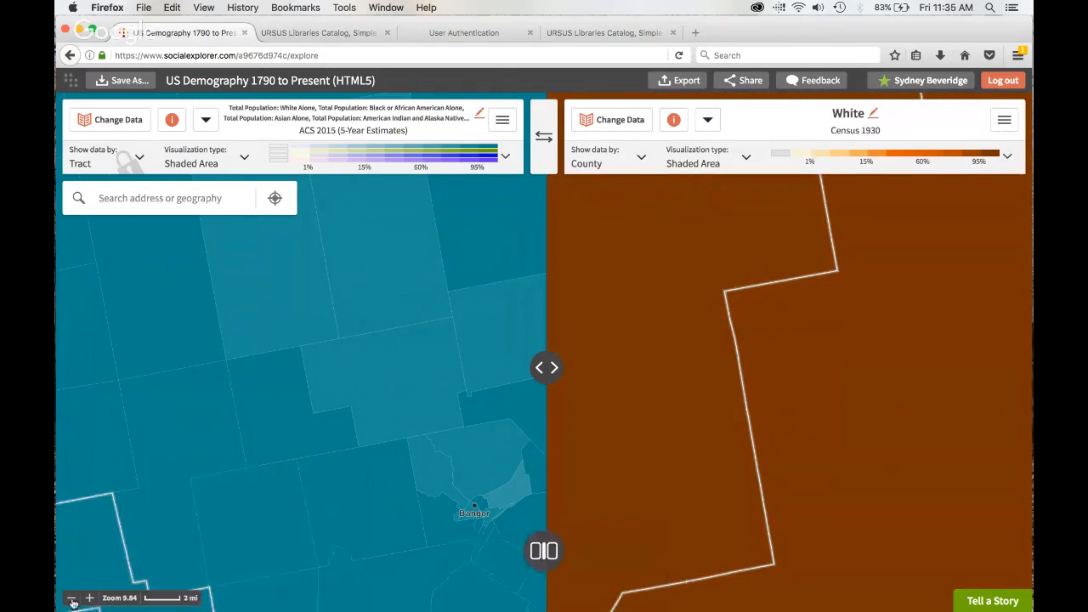
pyautogui.click(71, 599)
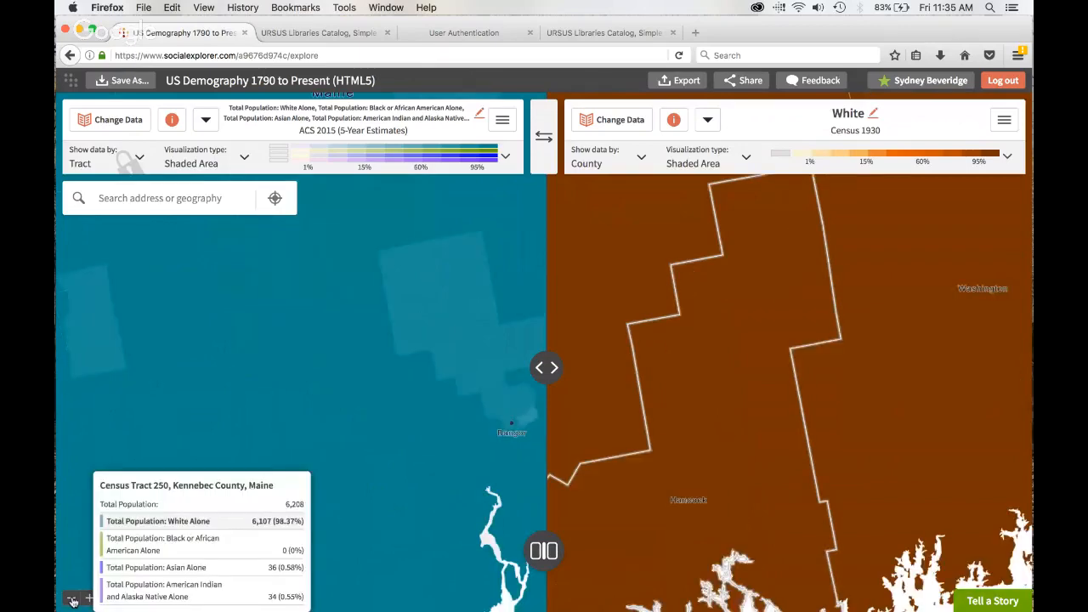
pyautogui.click(72, 599)
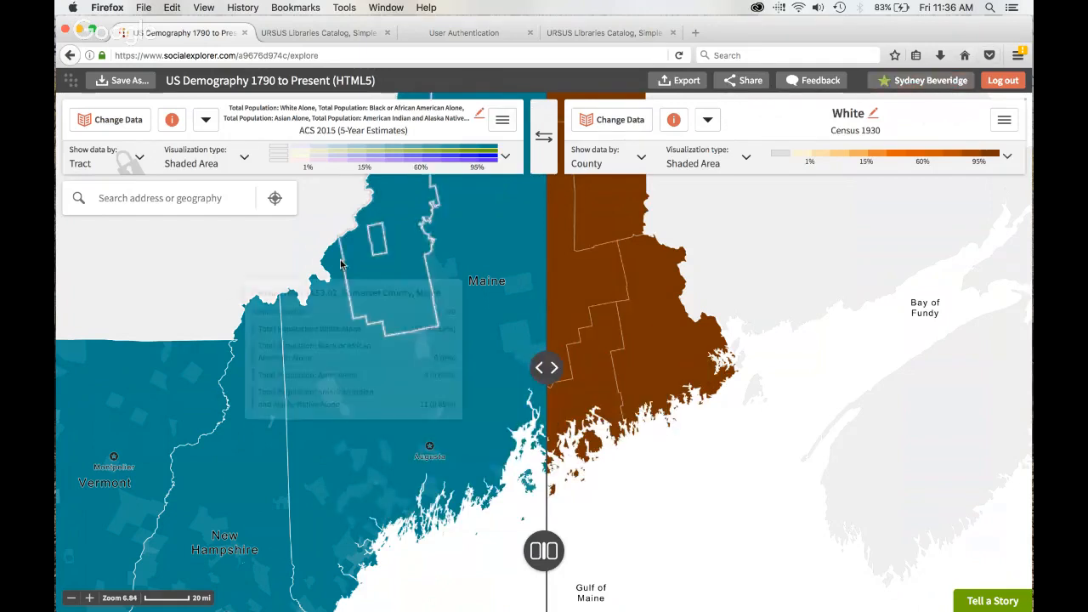
# - Save the map project under the name "Maine Demo"
pyautogui.click(95, 82)
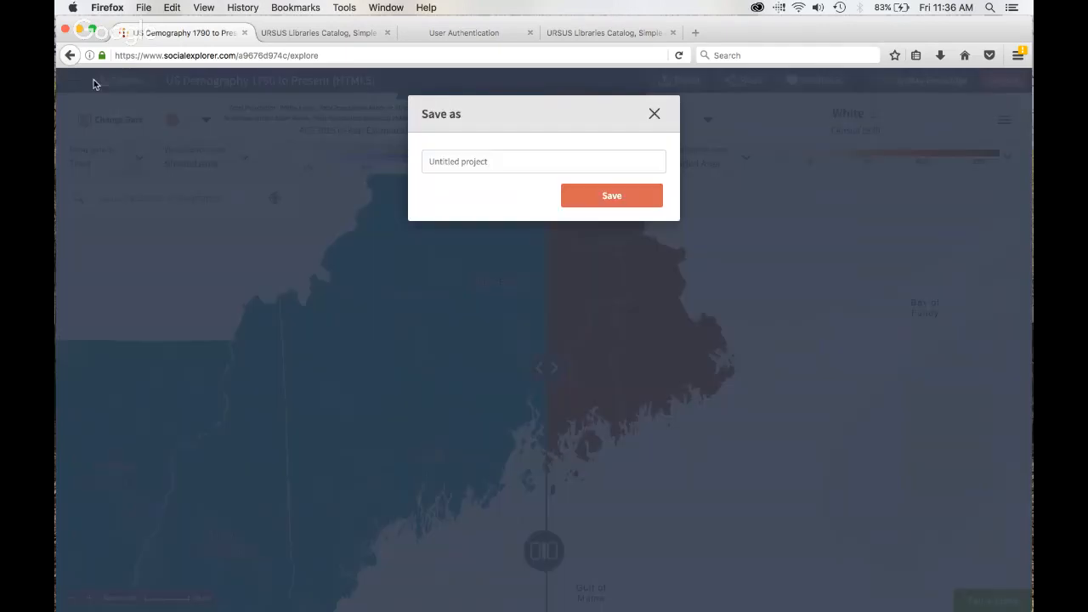
pyautogui.click(489, 167)
pyautogui.write('Maine Demo')
pyautogui.click(639, 195)
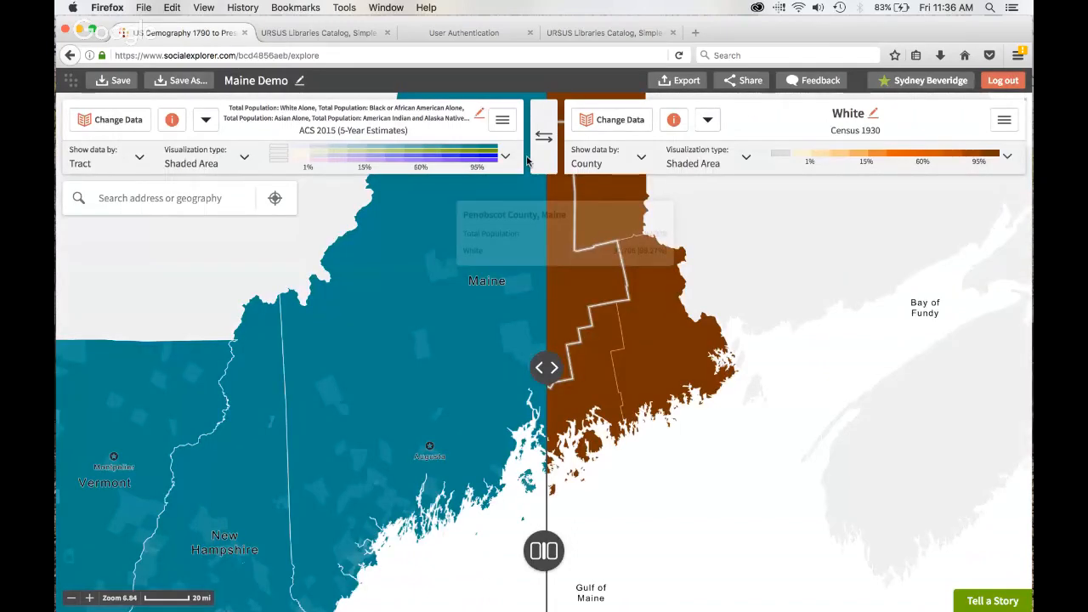
# - Look through the saved maps and reports under My projects in a separate Social Explorer tab, closing it when done
pyautogui.press('super+t')
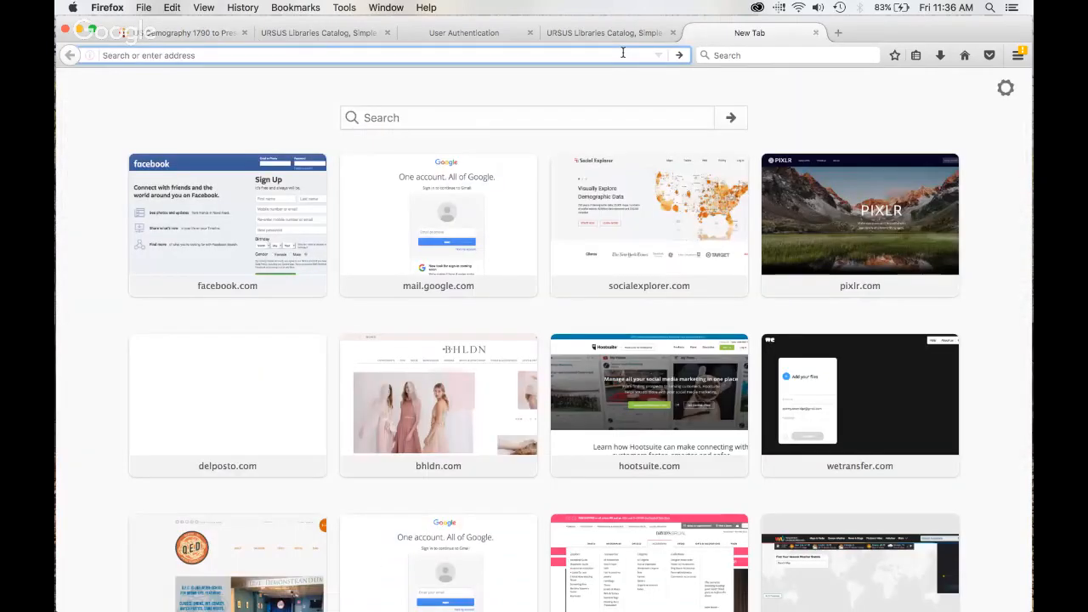
pyautogui.click(612, 204)
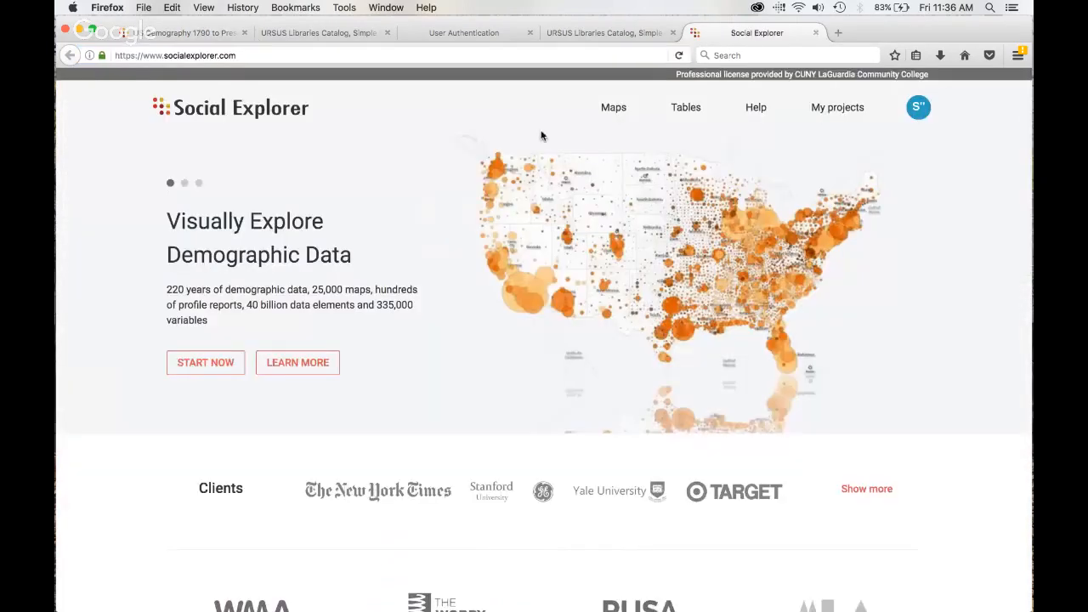
pyautogui.click(837, 109)
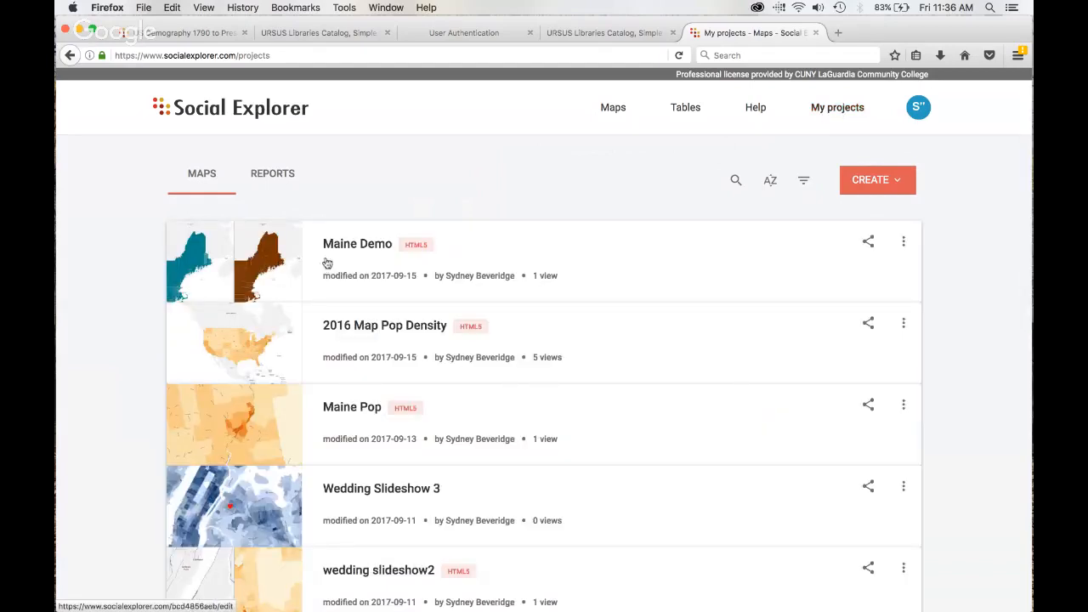
pyautogui.click(264, 183)
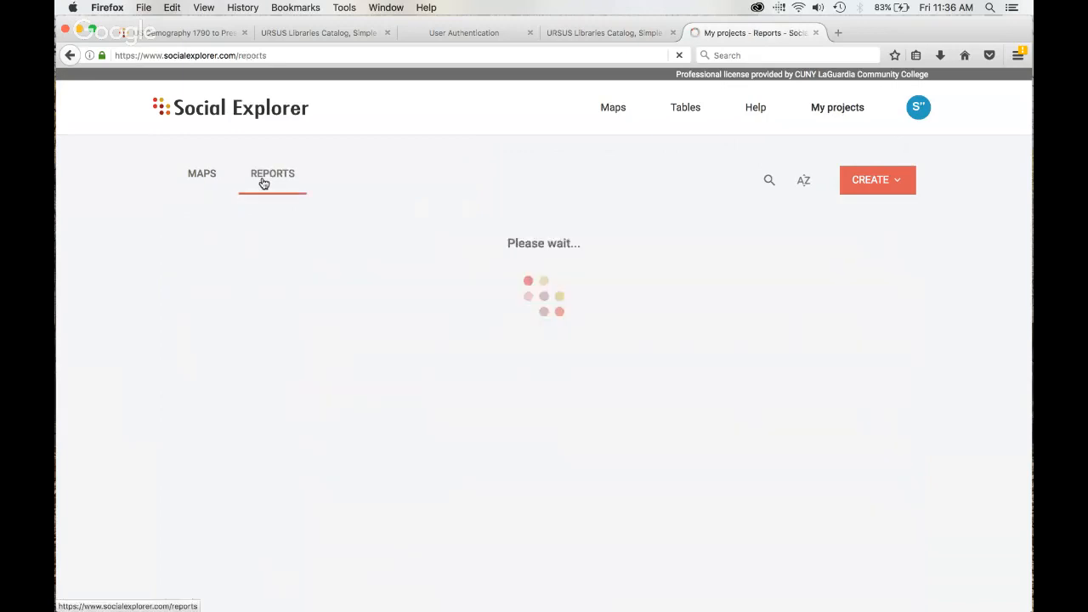
pyautogui.click(209, 175)
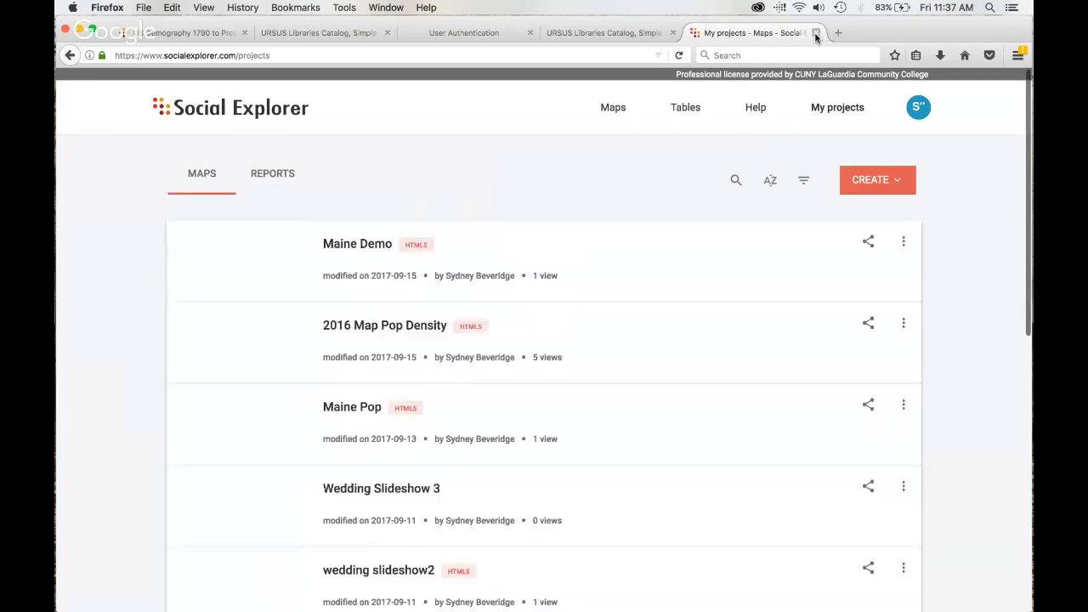
pyautogui.click(817, 33)
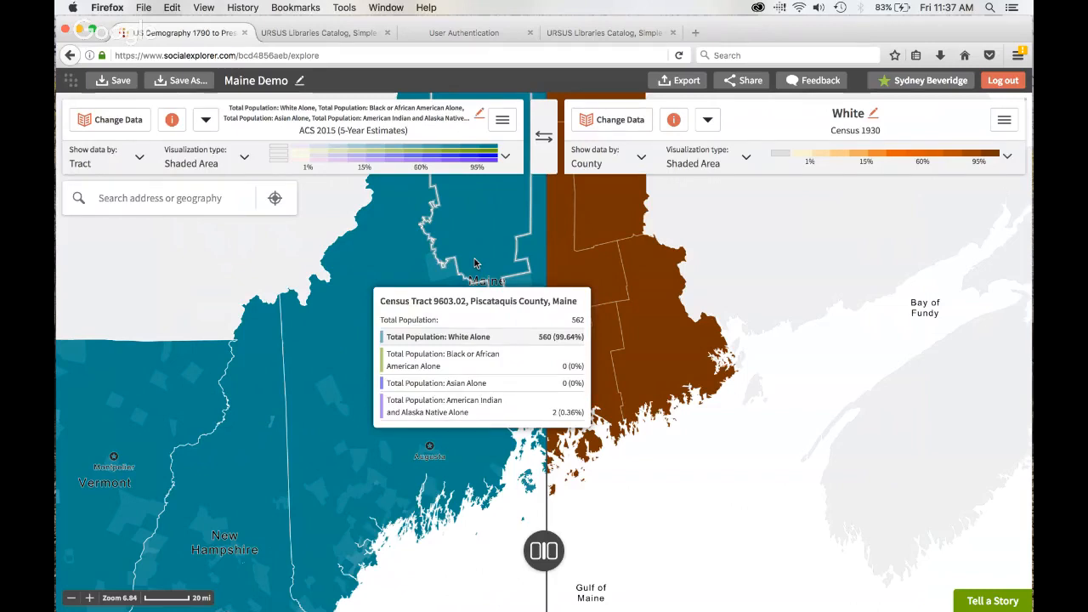
# - Copy the Maine Demo project's share link and review its embed code
pyautogui.click(742, 82)
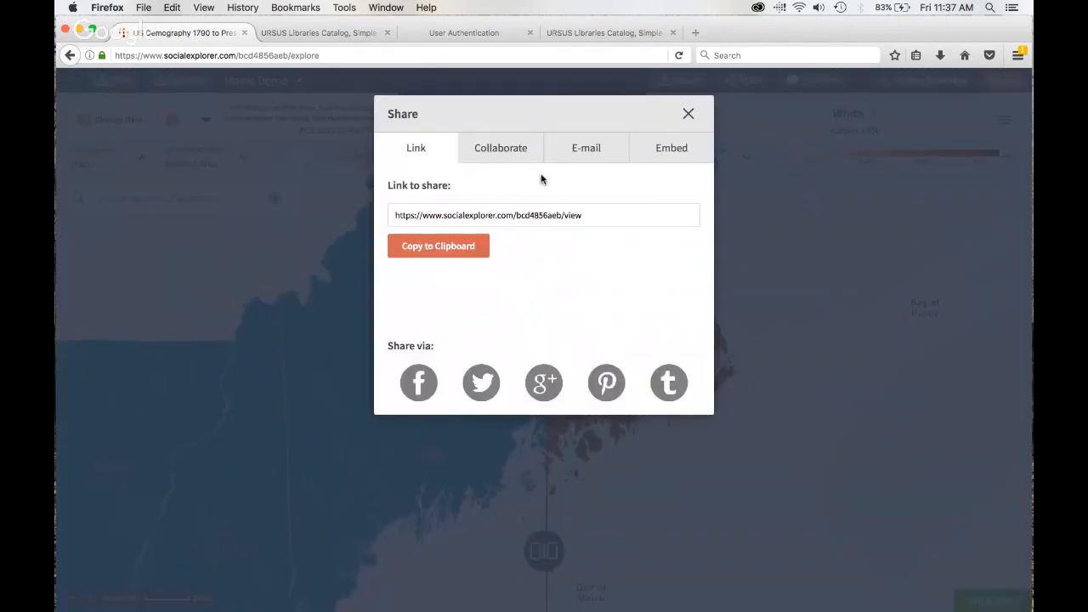
pyautogui.click(434, 255)
pyautogui.click(654, 152)
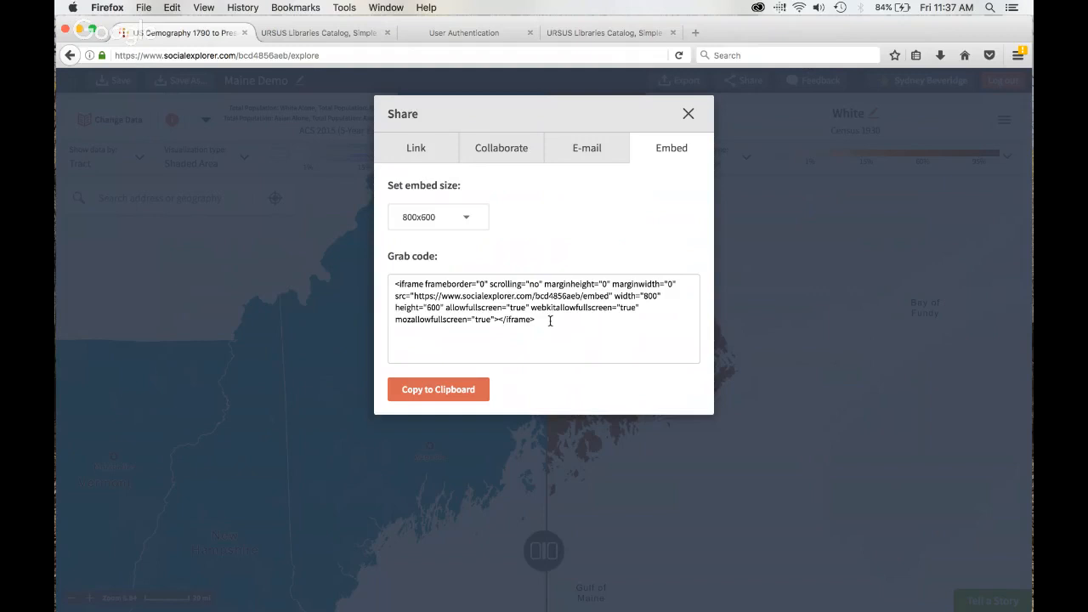
pyautogui.click(689, 113)
# - Change the swipe comparison back to a single map showing the four race groups across Maine
pyautogui.scroll(3, 432, 410)
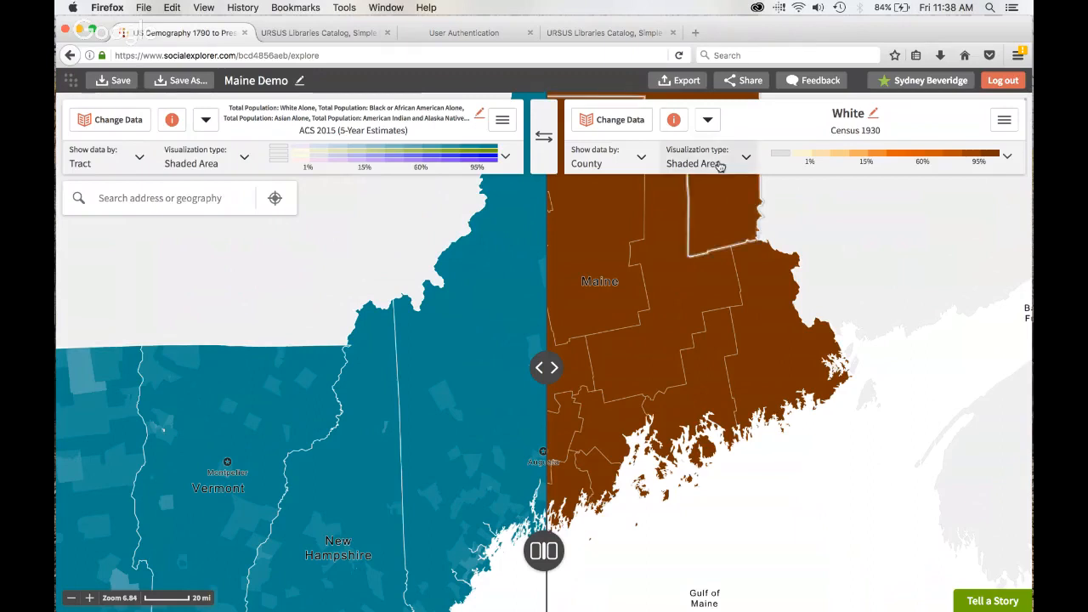
pyautogui.click(544, 551)
pyautogui.click(477, 555)
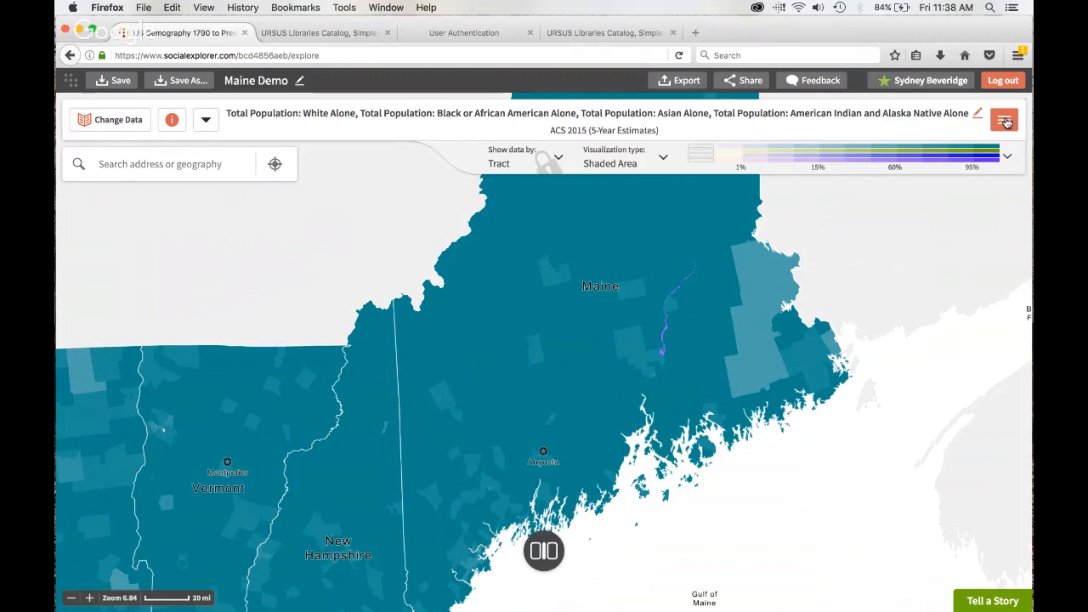
# - Start a new report from the map using the ACS 2015 (5-Year Estimates) survey and choose Race as its topic
pyautogui.click(1005, 121)
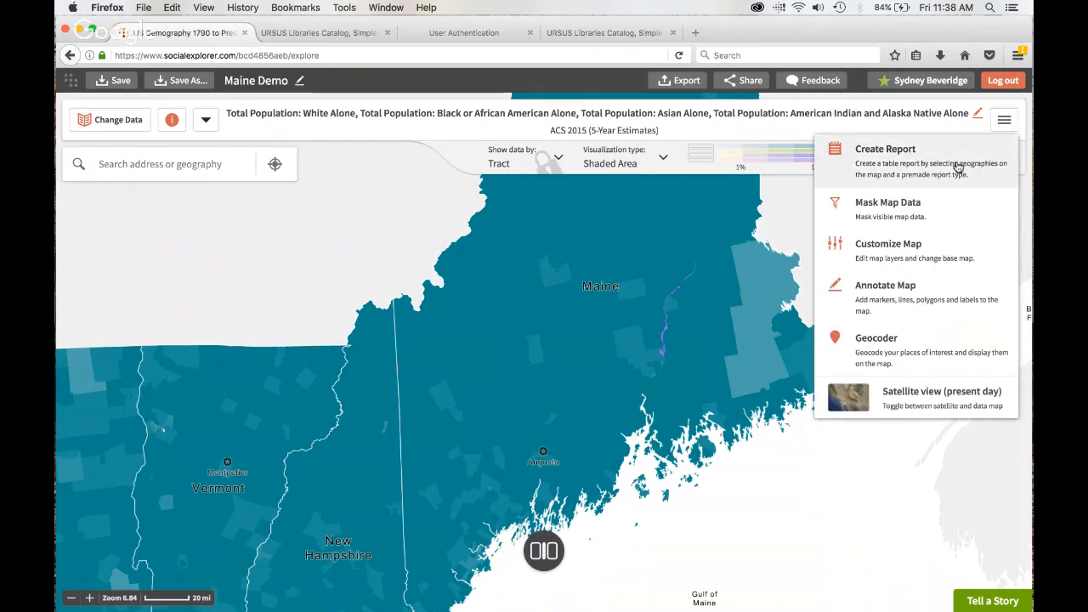
pyautogui.click(903, 163)
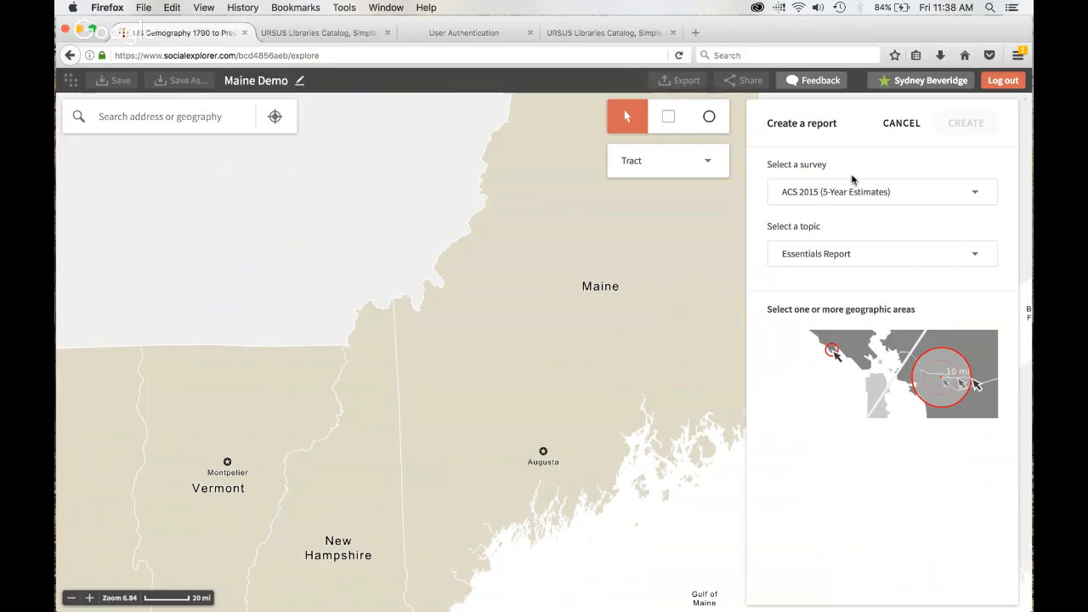
pyautogui.click(829, 195)
pyautogui.click(830, 194)
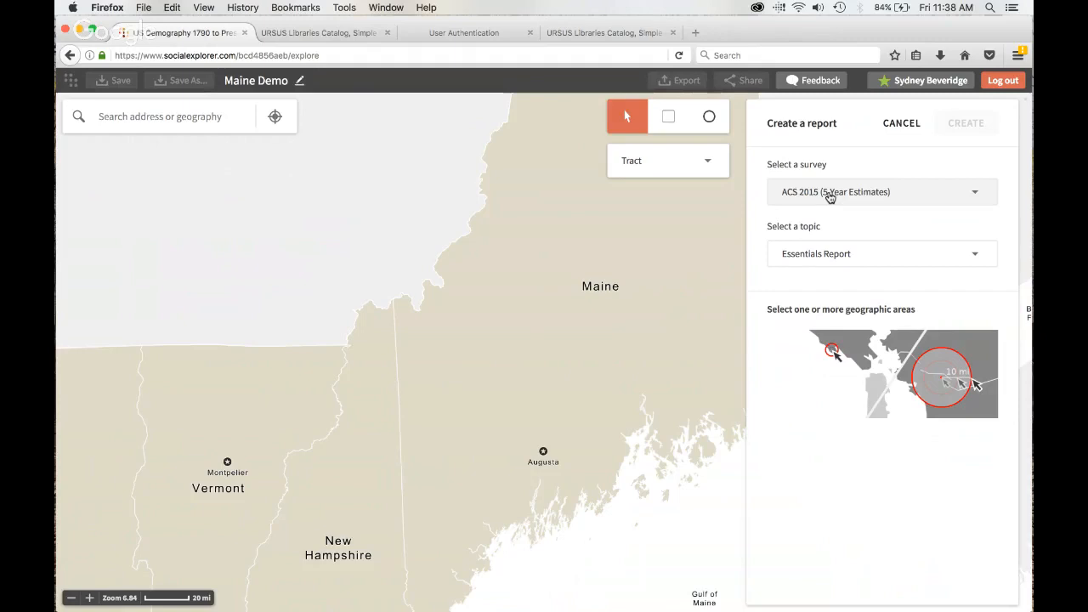
pyautogui.click(829, 195)
pyautogui.click(830, 194)
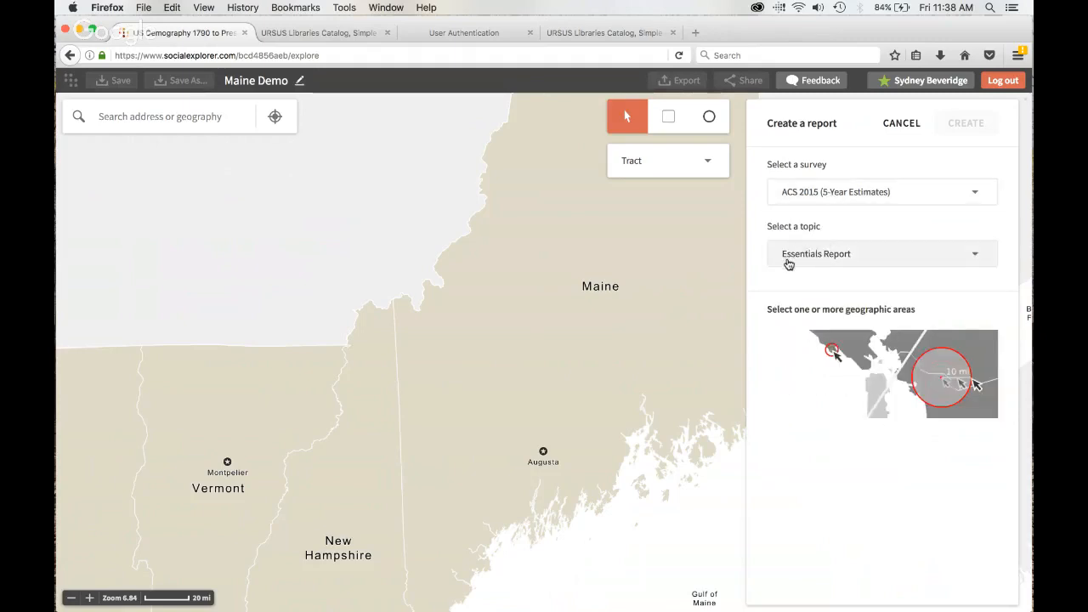
pyautogui.click(789, 265)
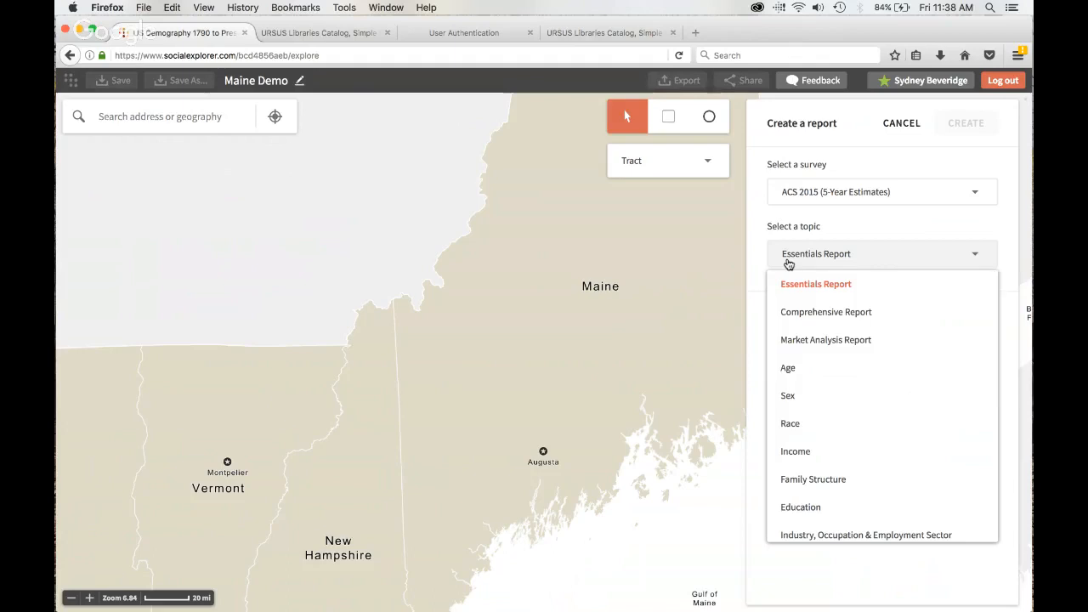
pyautogui.click(812, 433)
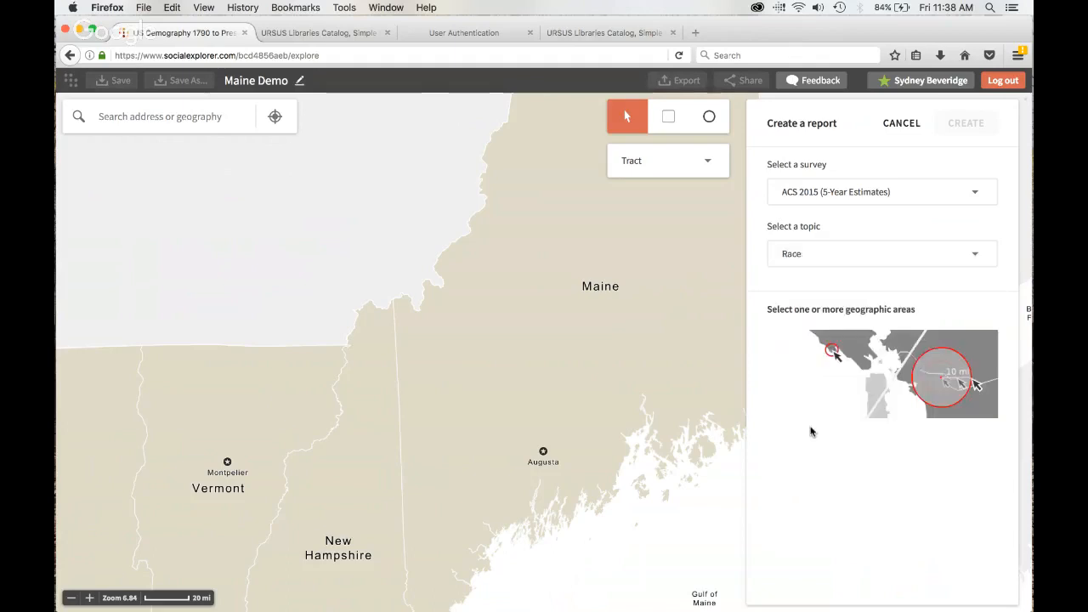
pyautogui.click(902, 262)
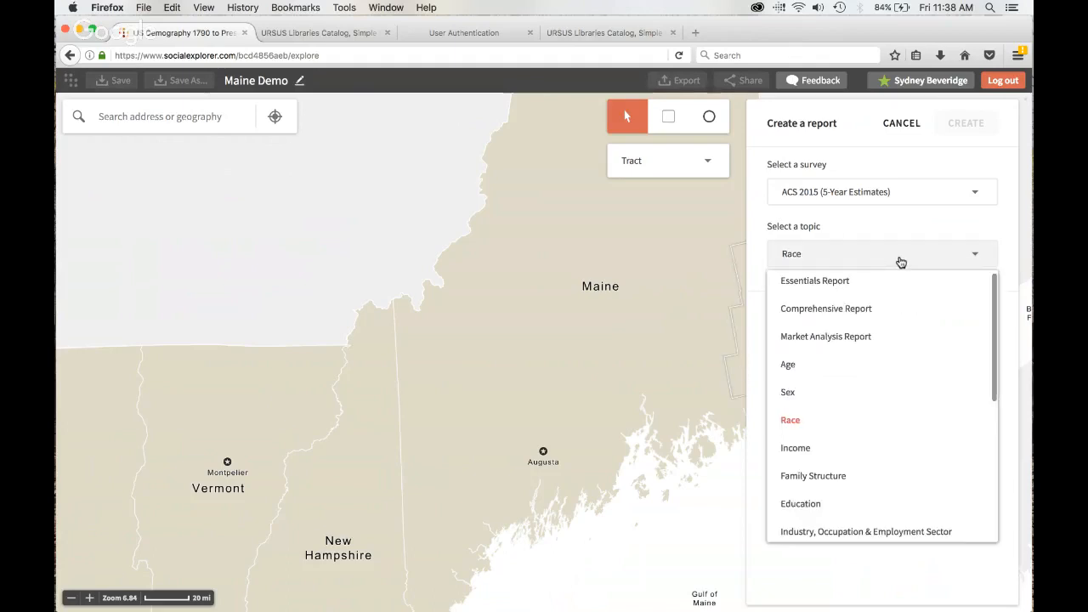
pyautogui.click(901, 262)
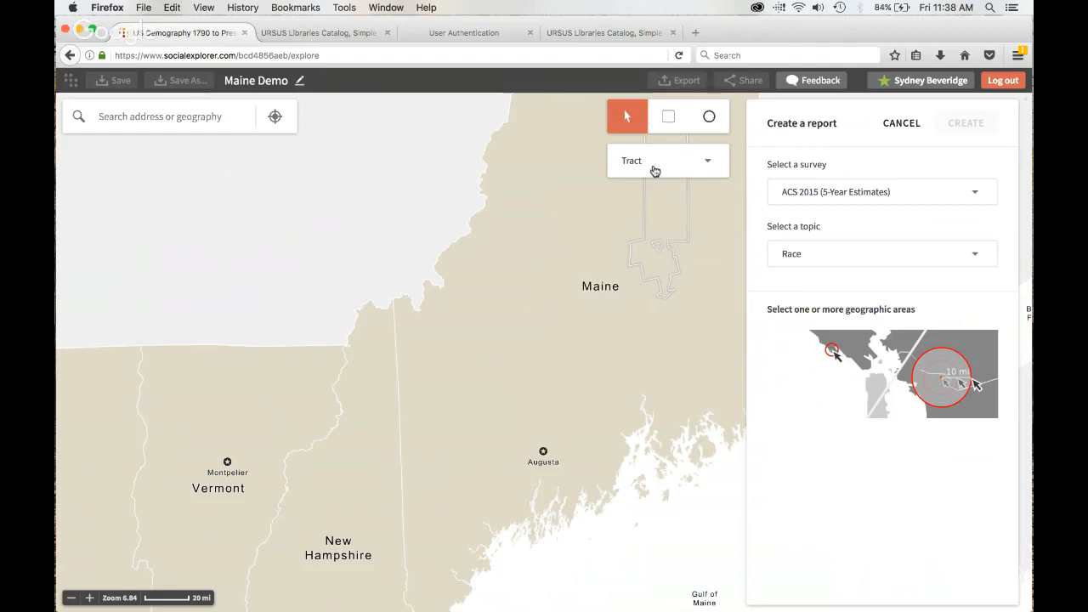
# - Select Maine census tracts 230.02, 205, 210, 460.02, 9660, 130 and 9658 on the map for the report
pyautogui.click(554, 423)
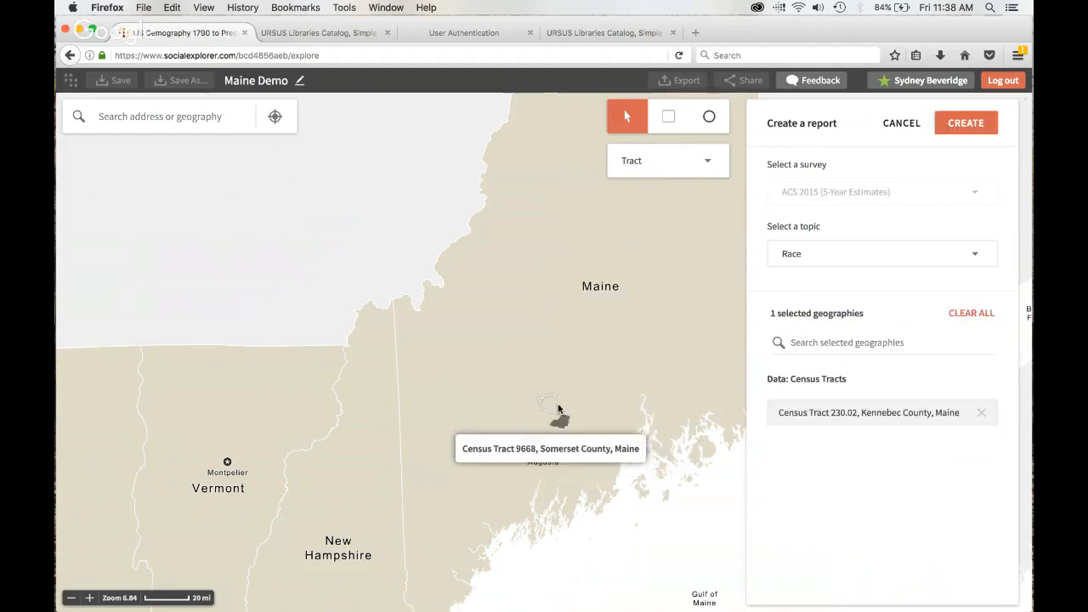
pyautogui.click(564, 395)
pyautogui.click(566, 413)
pyautogui.click(596, 403)
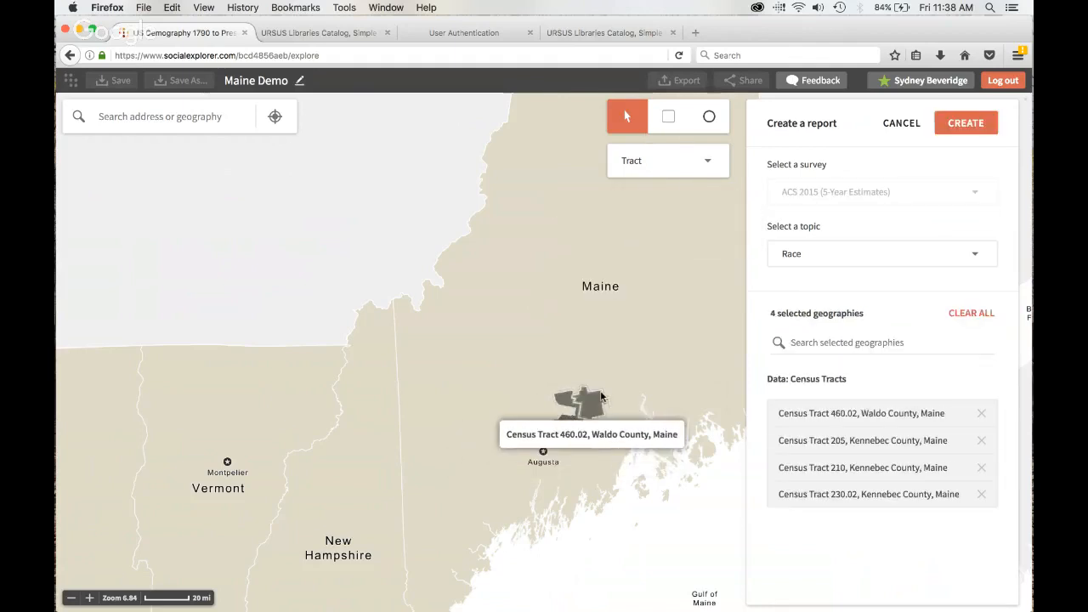
pyautogui.click(591, 374)
pyautogui.click(596, 374)
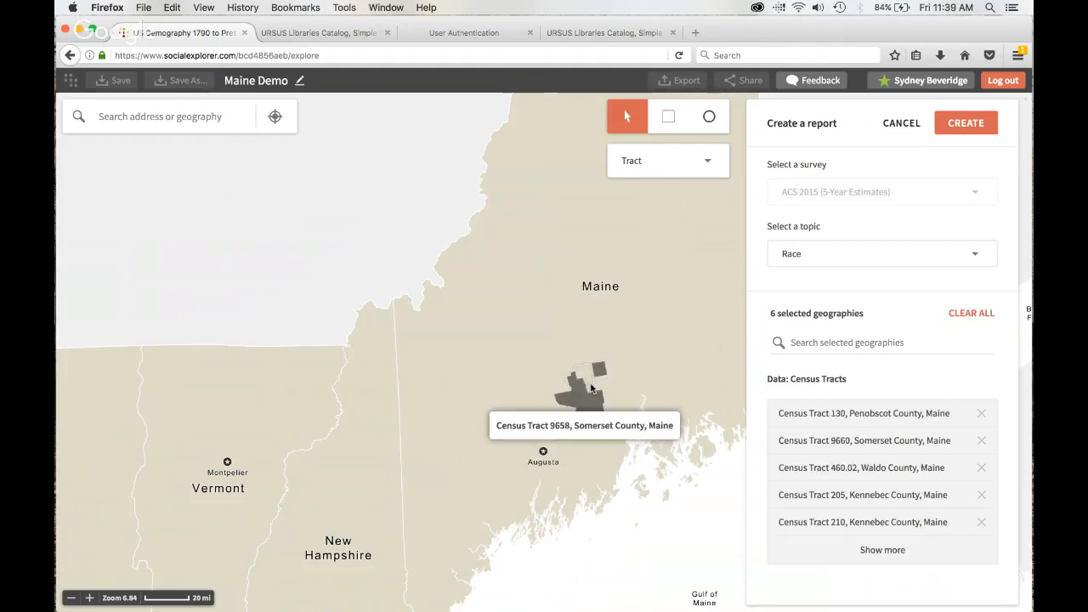
pyautogui.click(584, 384)
# - Switch the selection geography to County and add Piscataquis, Somerset and Penobscot counties to the report
pyautogui.click(684, 175)
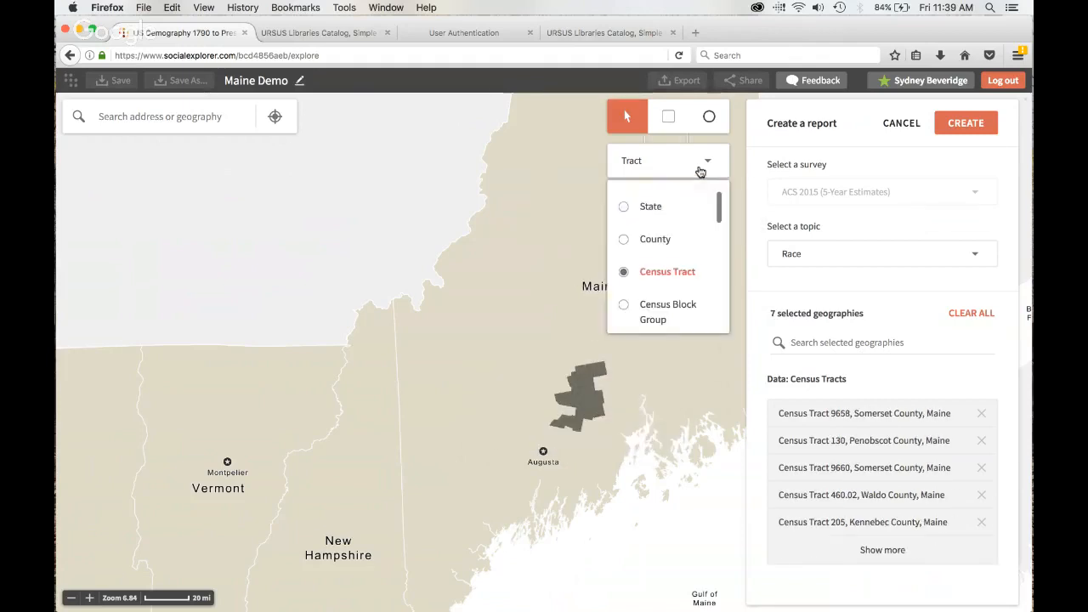
pyautogui.click(675, 235)
pyautogui.click(597, 308)
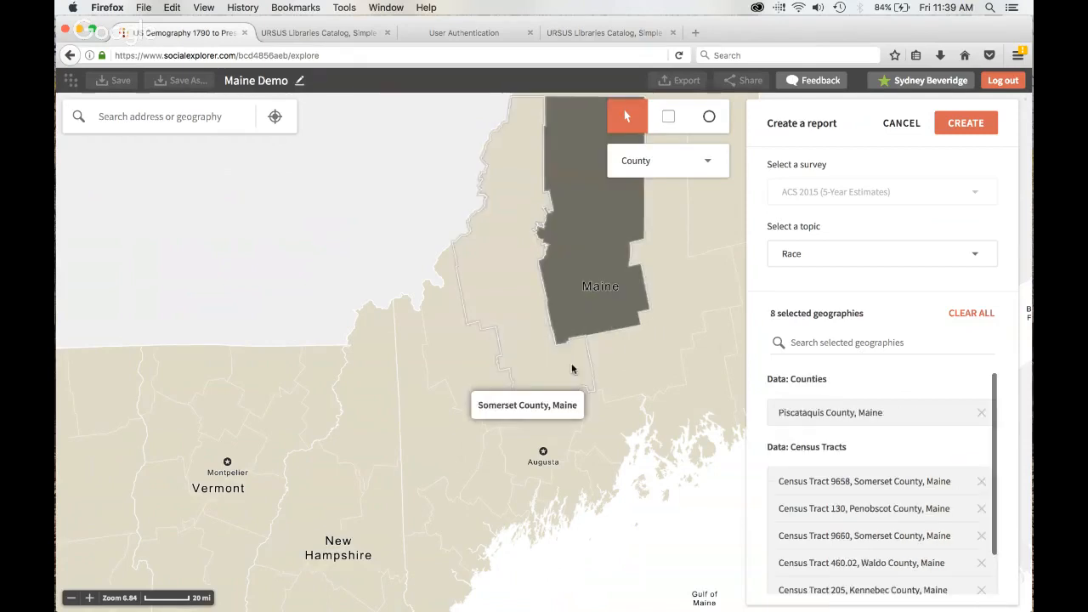
pyautogui.click(576, 365)
pyautogui.click(653, 372)
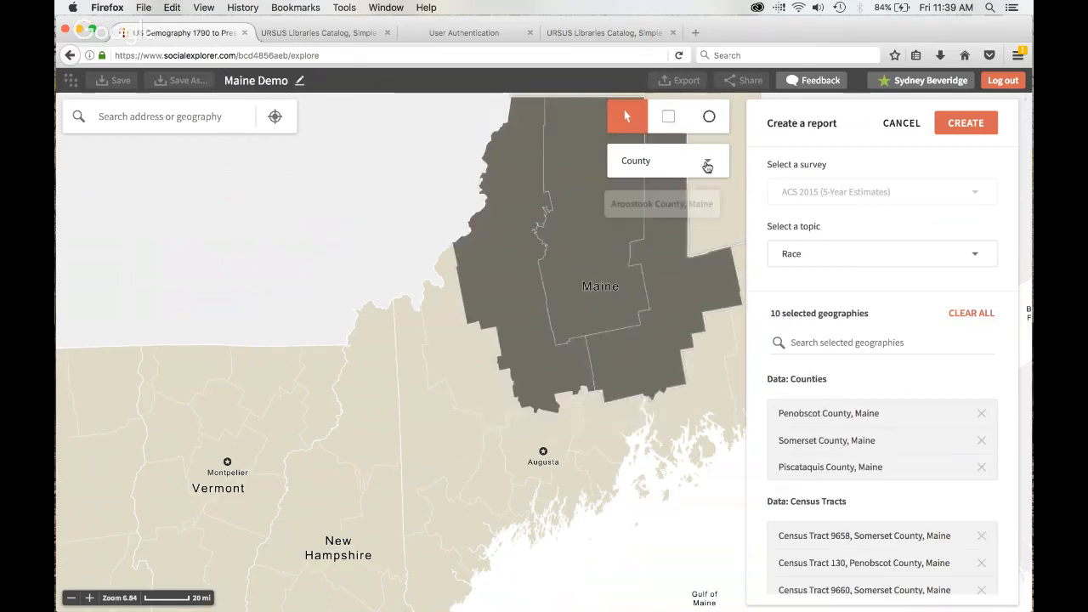
# - Add the whole state of Maine to the report's geographies and remove Census Tract 9658, Somerset County
pyautogui.click(705, 162)
pyautogui.click(673, 207)
pyautogui.click(568, 329)
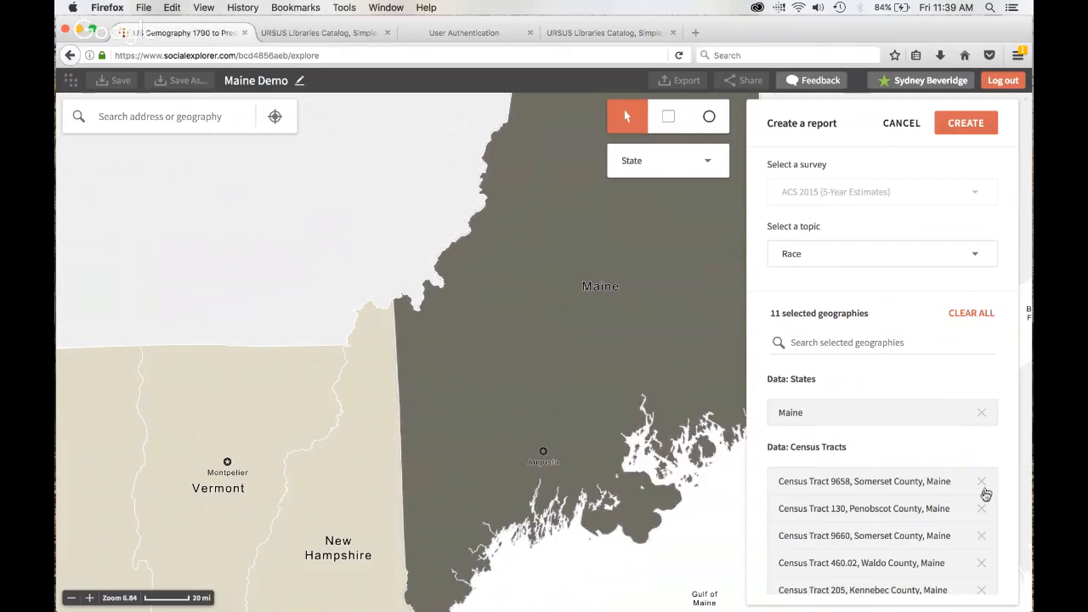
pyautogui.click(983, 481)
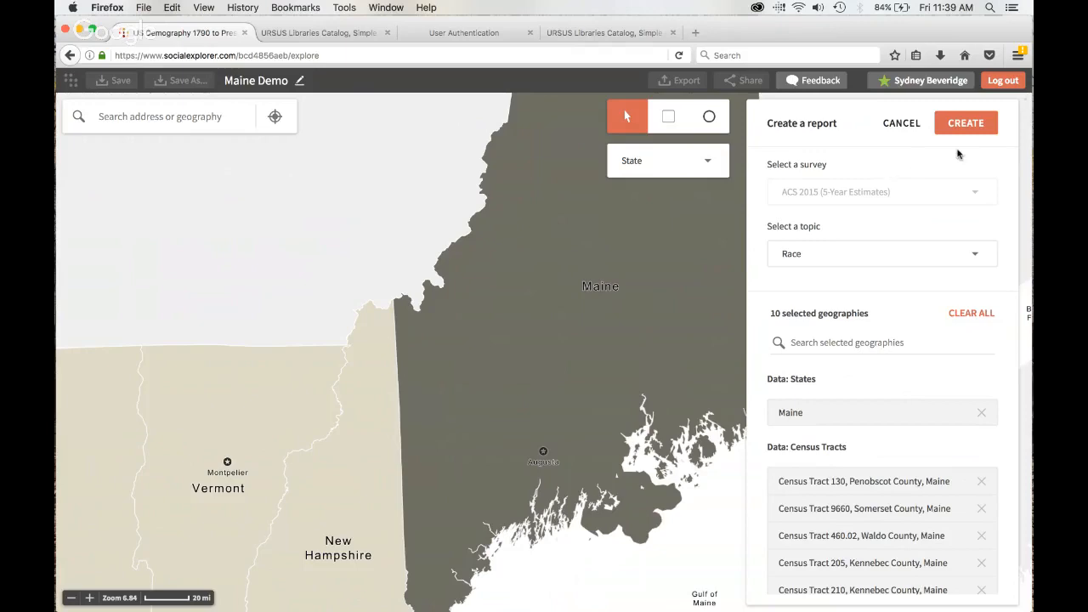
# - Create the report and set it to show 10 geography items per page
pyautogui.click(939, 124)
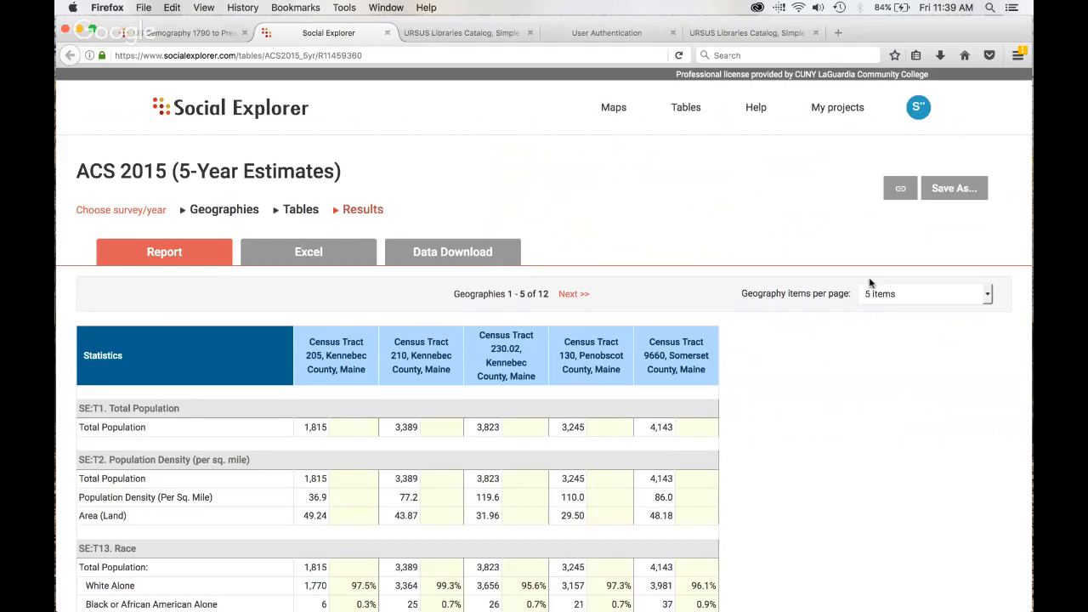
pyautogui.scroll(-5, 834, 378)
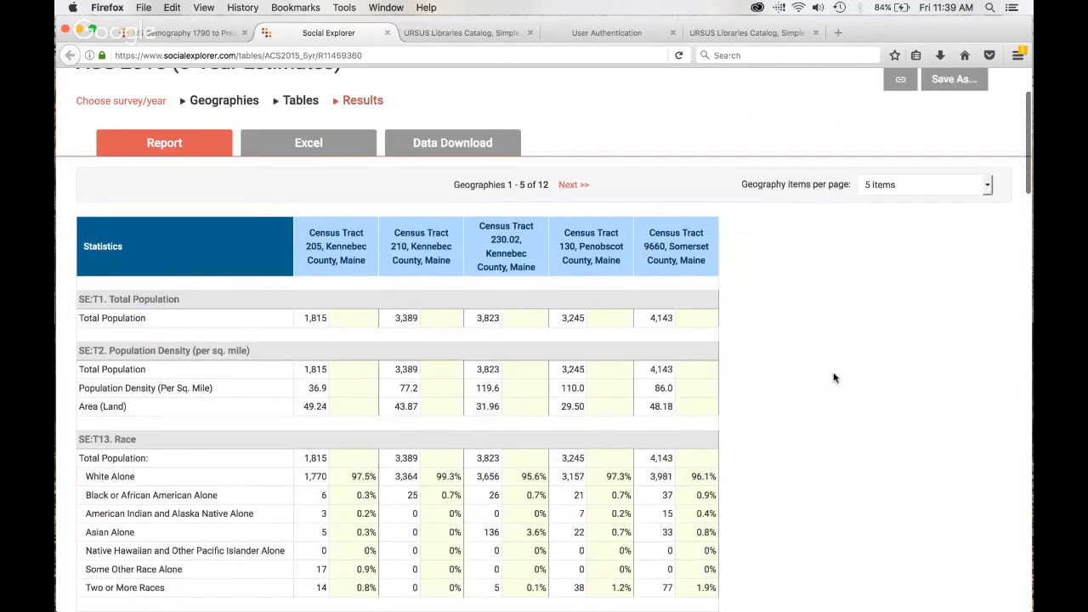
pyautogui.scroll(5, 591, 159)
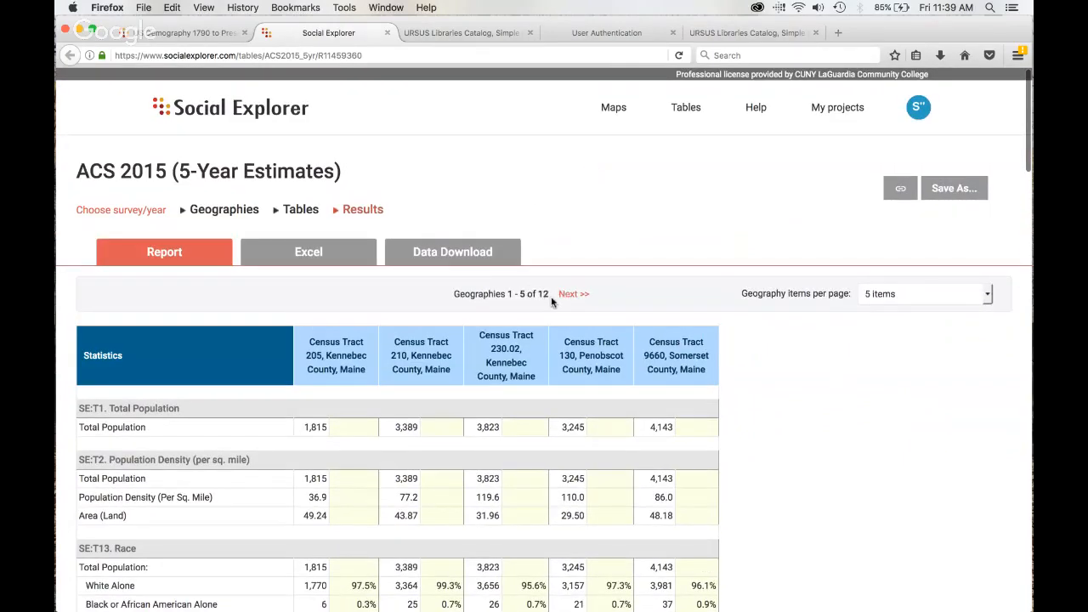
pyautogui.click(974, 298)
pyautogui.click(967, 299)
pyautogui.click(967, 295)
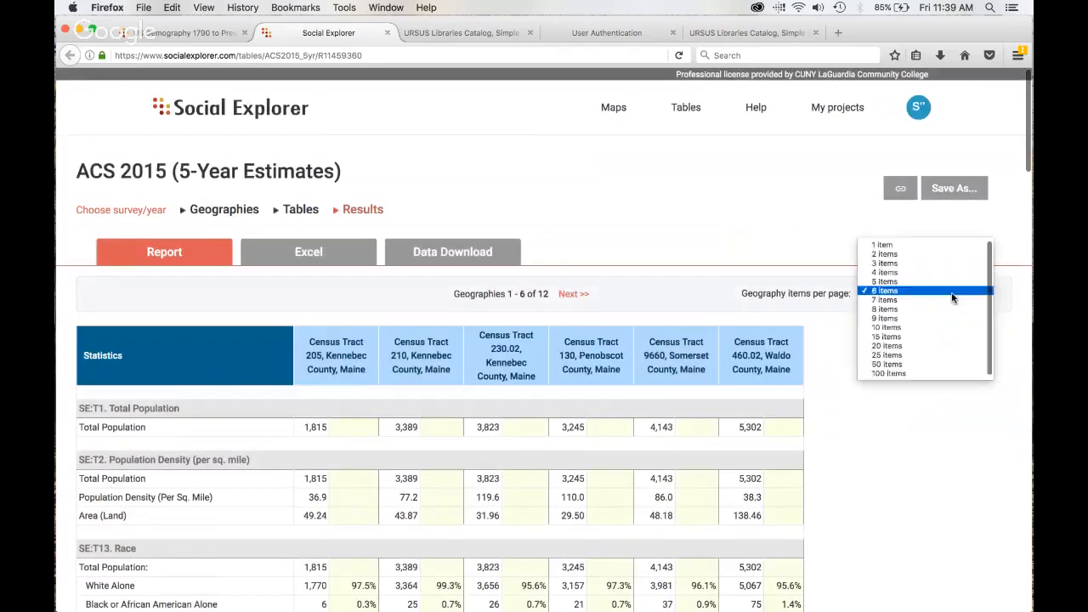
pyautogui.click(942, 329)
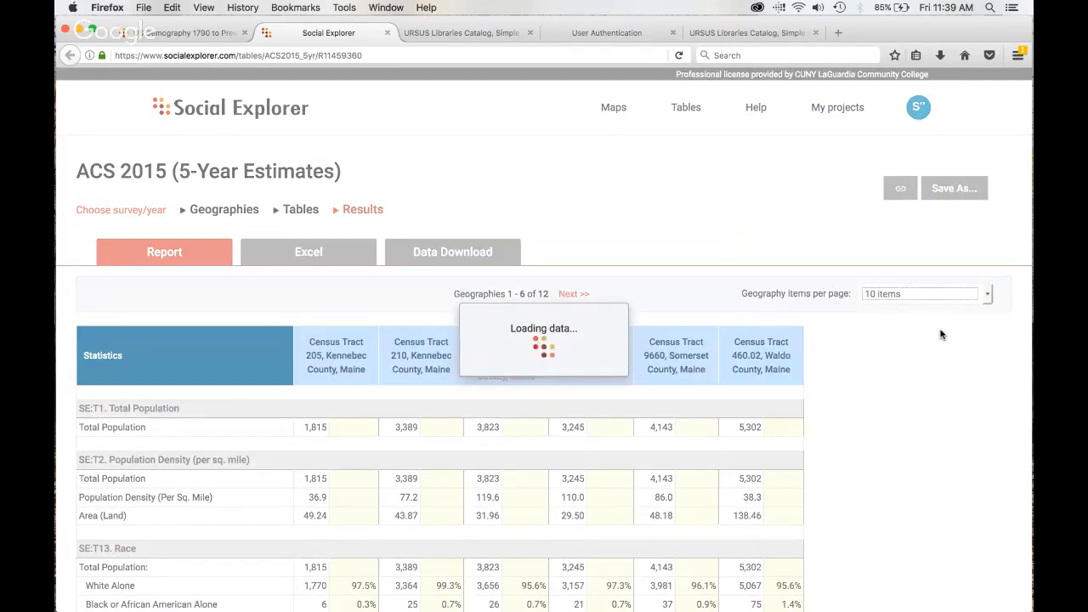
# - Examine the report's population and race tables and the data dictionary entry for table T13 Race, closing the entry when done
pyautogui.scroll(-5, 575, 266)
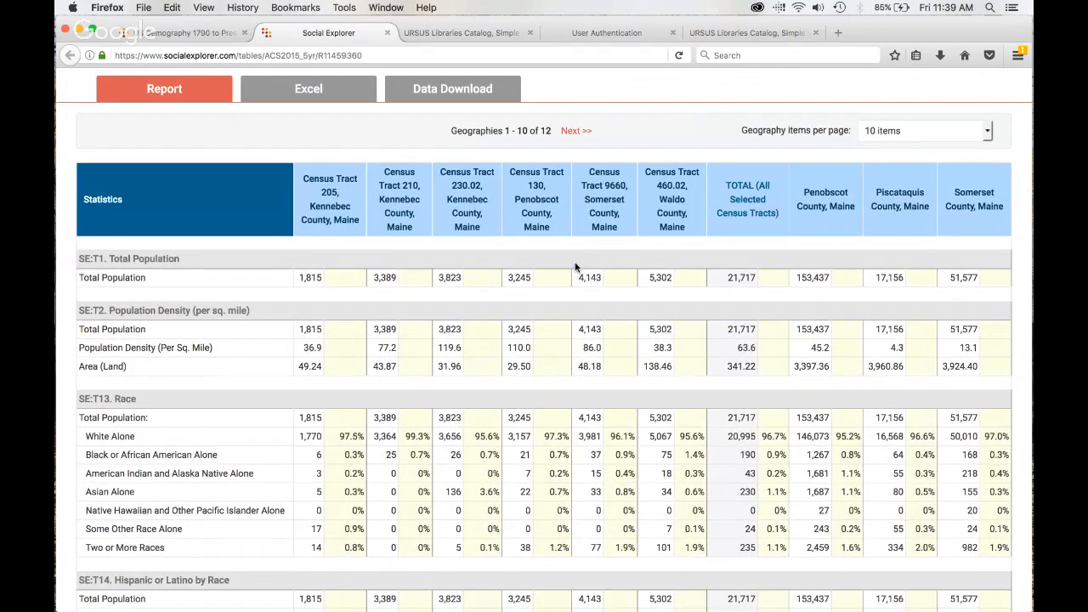
pyautogui.scroll(-1, 575, 267)
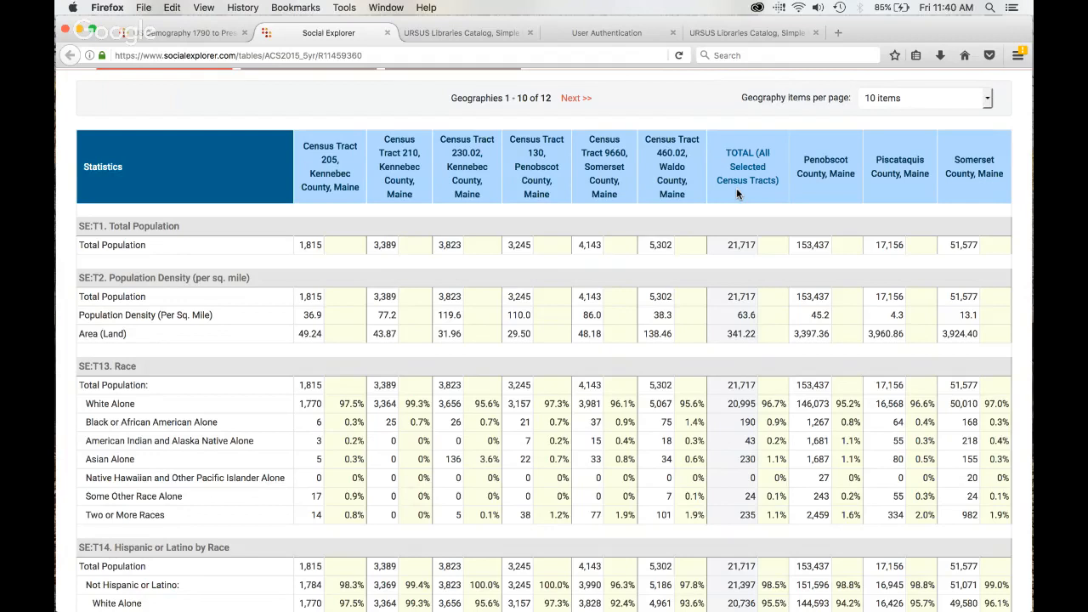
pyautogui.scroll(-1, 736, 193)
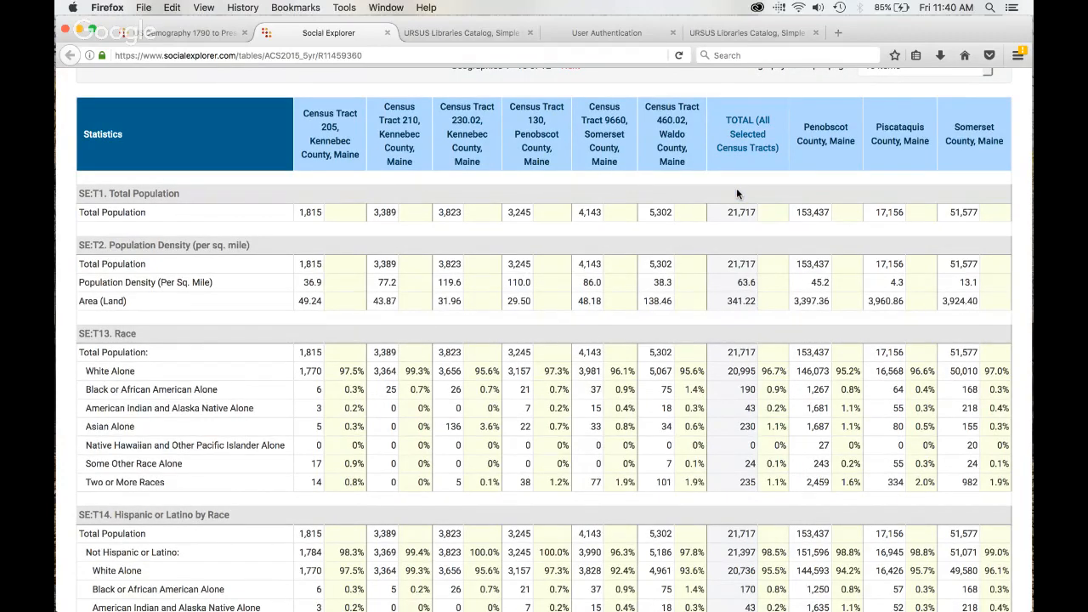
pyautogui.scroll(-4, 737, 194)
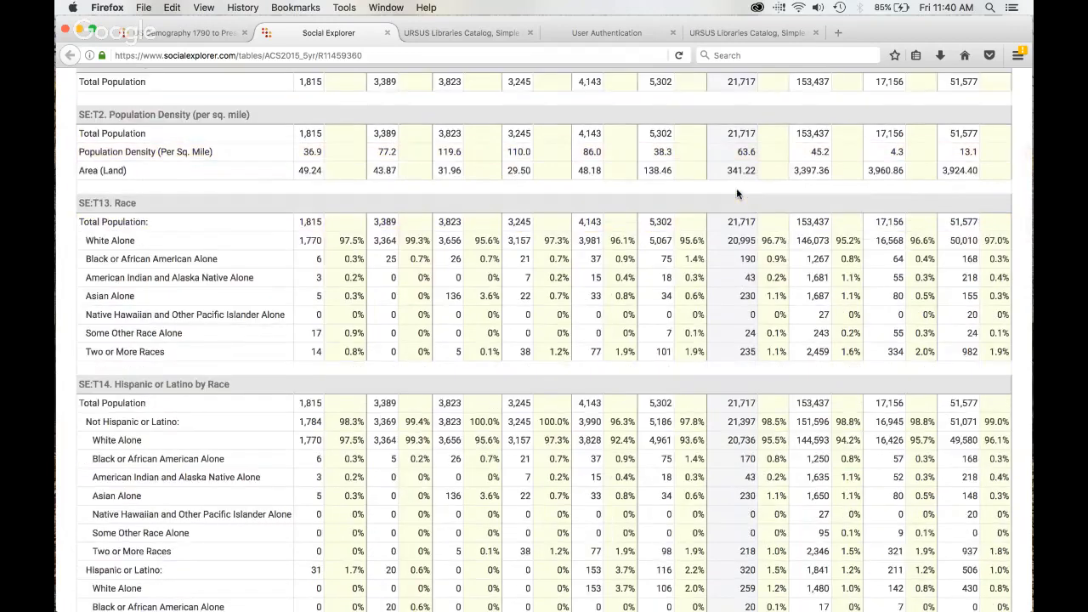
pyautogui.scroll(-1, 737, 194)
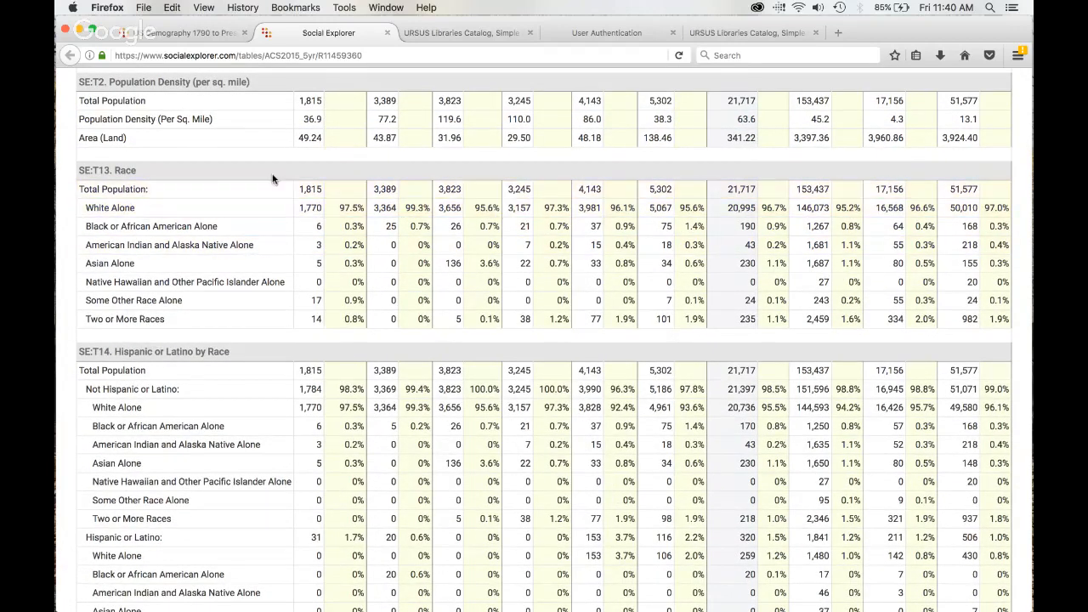
pyautogui.click(109, 173)
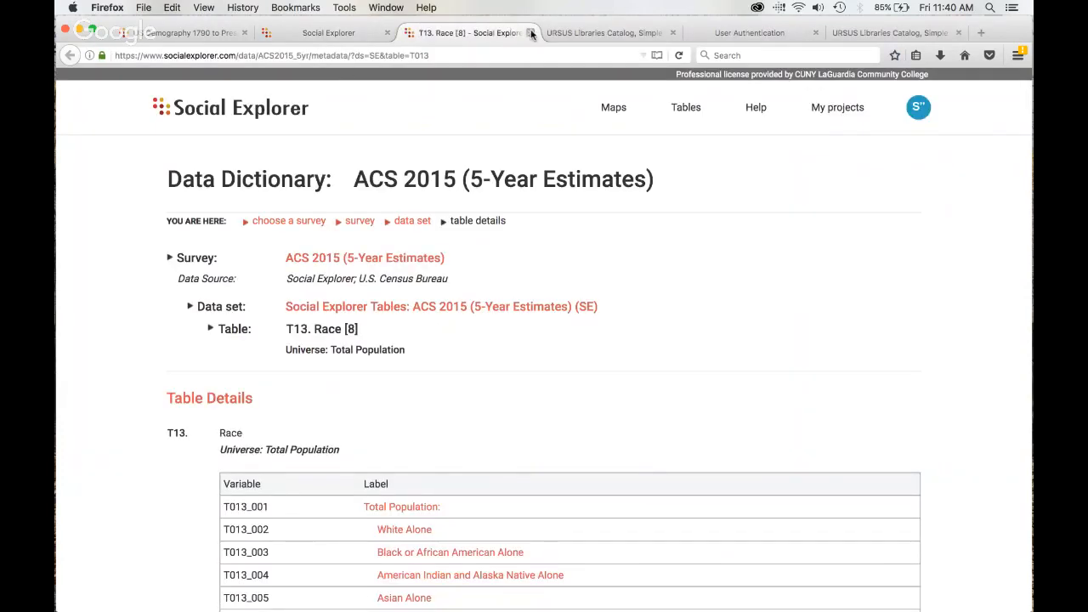
pyautogui.scroll(-1, 451, 227)
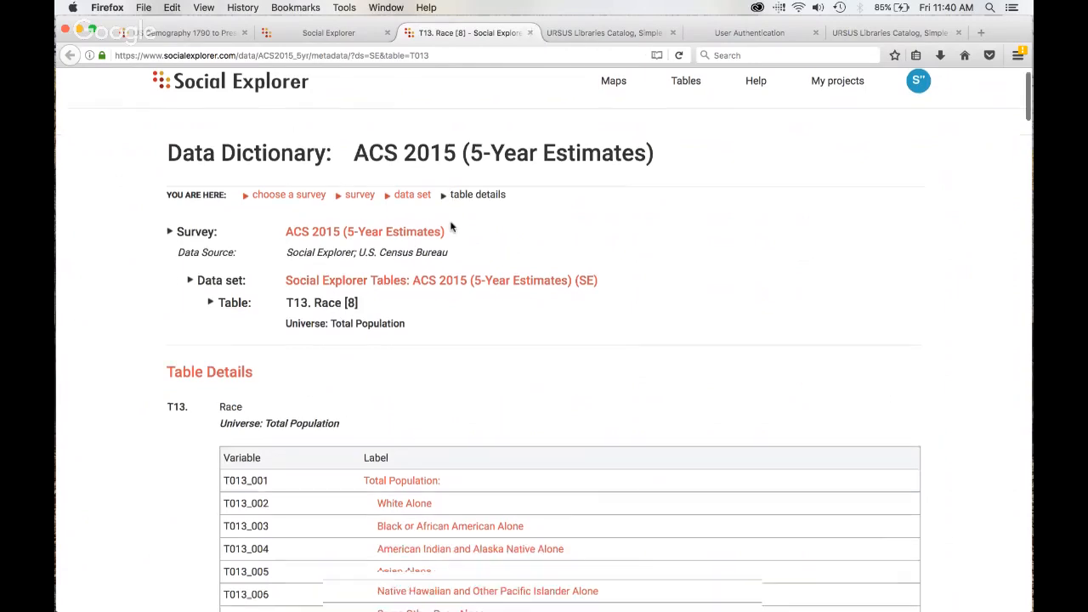
pyautogui.scroll(-5, 451, 227)
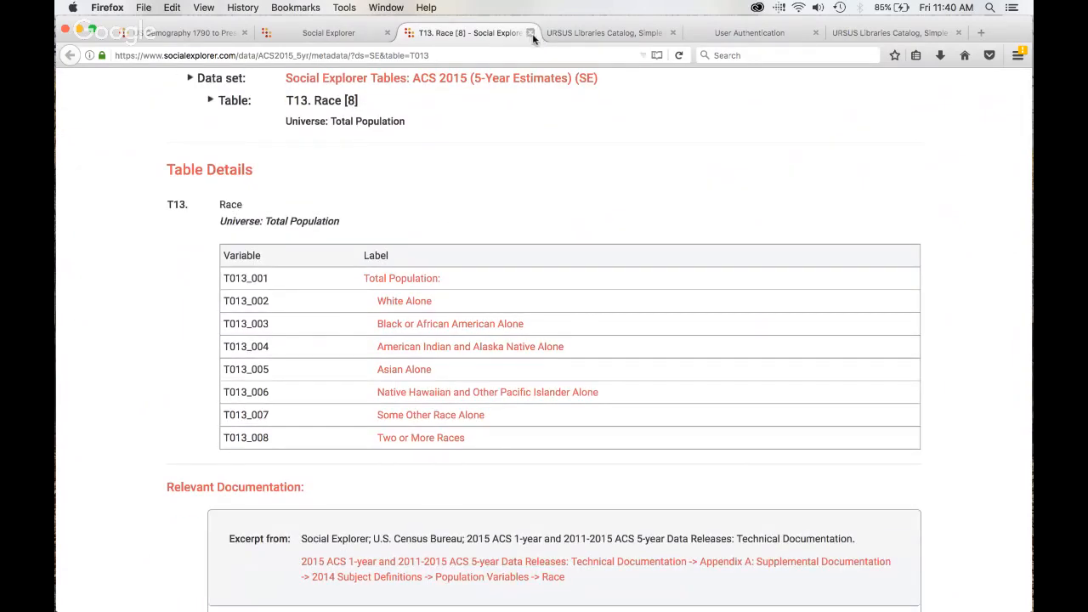
pyautogui.click(529, 32)
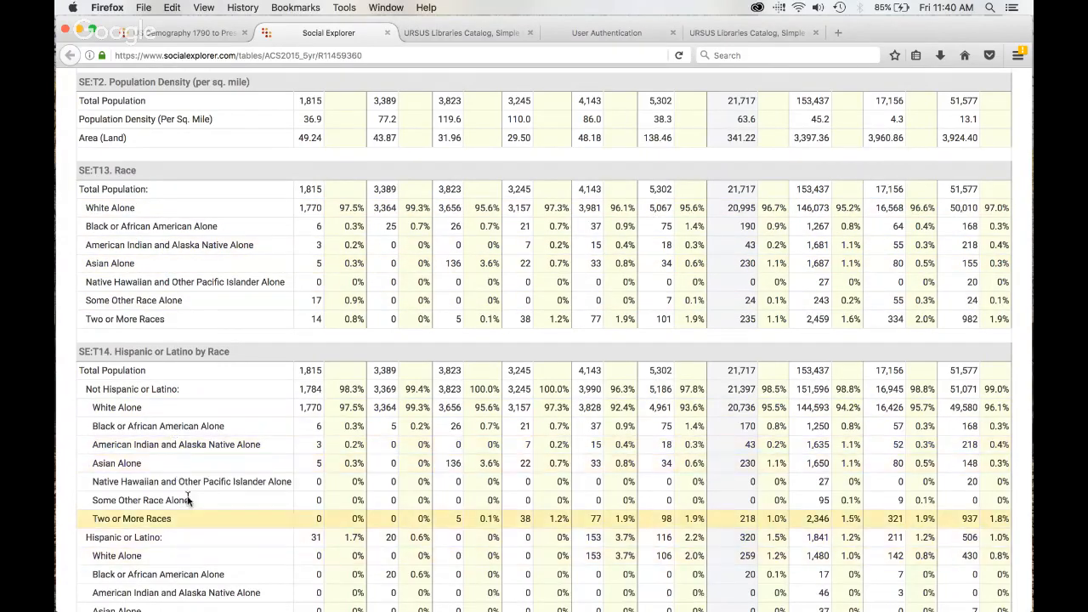
# - Download the race report as an Excel 2007 (.xlsx) file with percents included, and save the file
pyautogui.scroll(10, 195, 438)
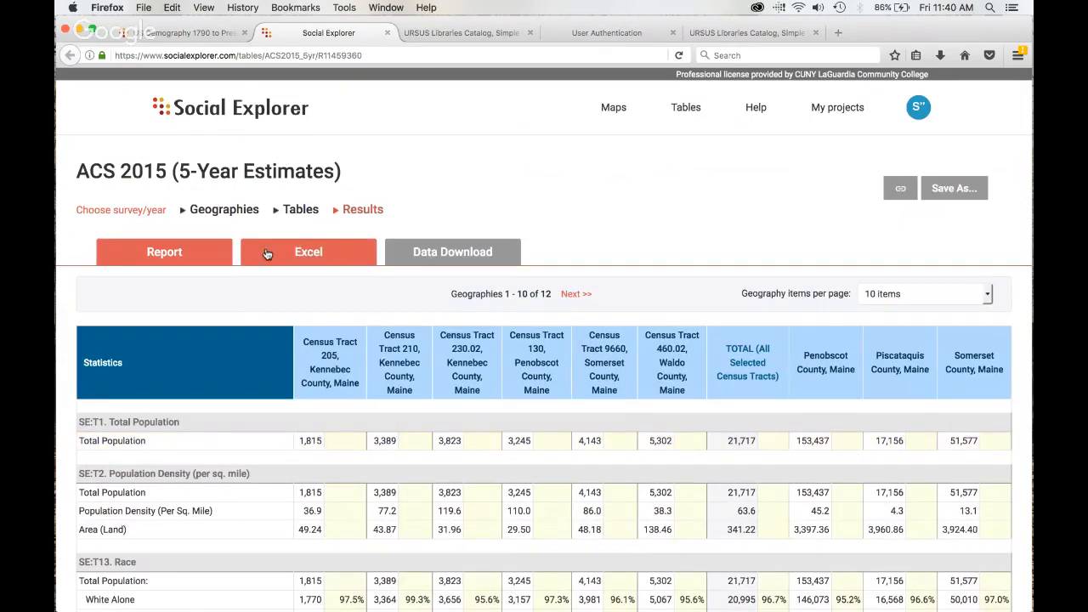
pyautogui.click(306, 254)
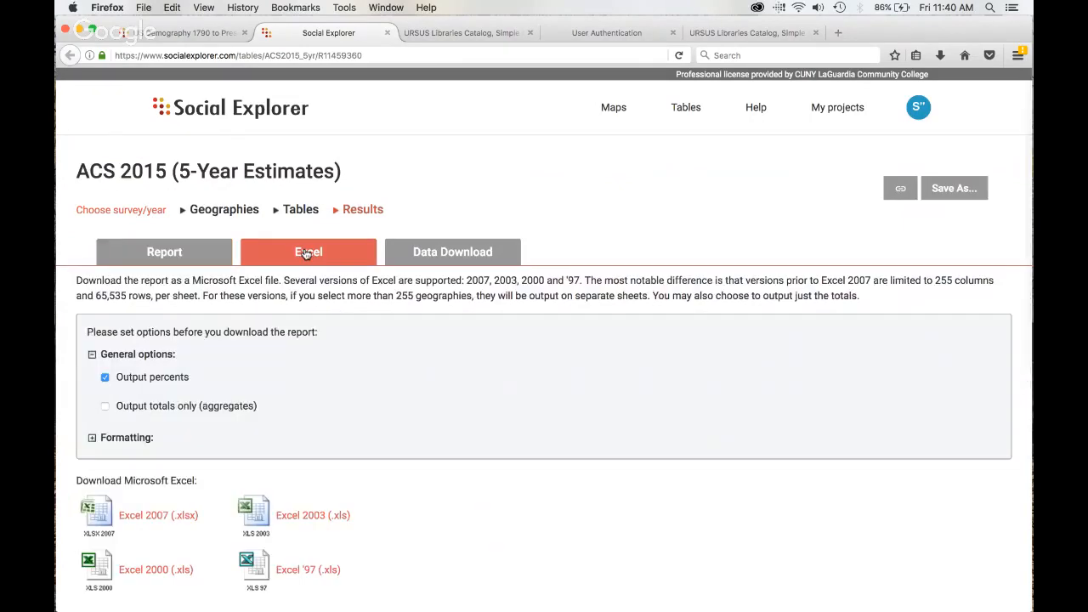
pyautogui.scroll(-3, 394, 376)
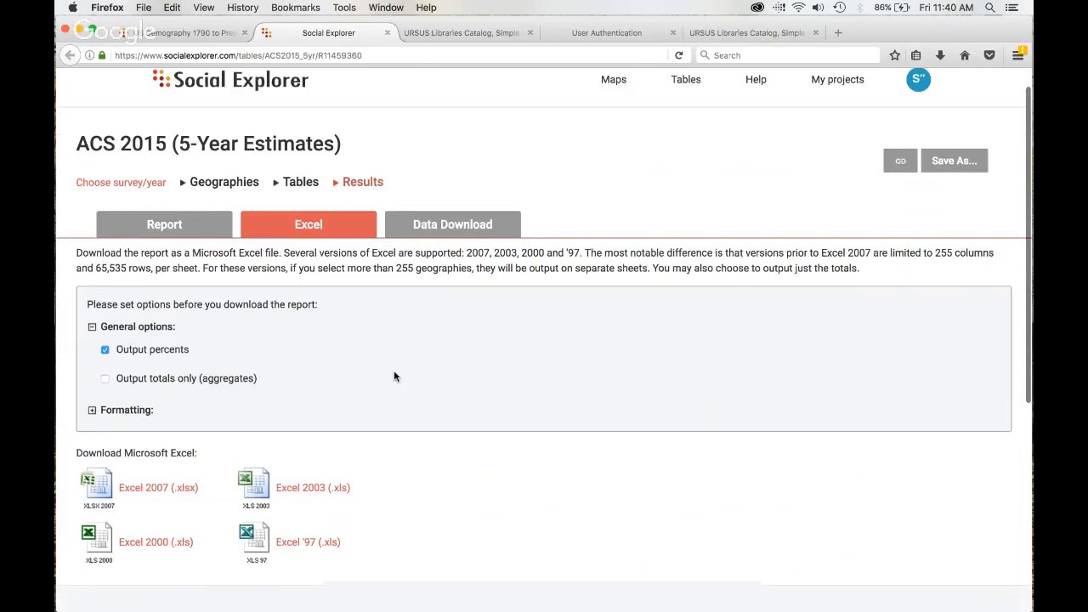
pyautogui.click(145, 427)
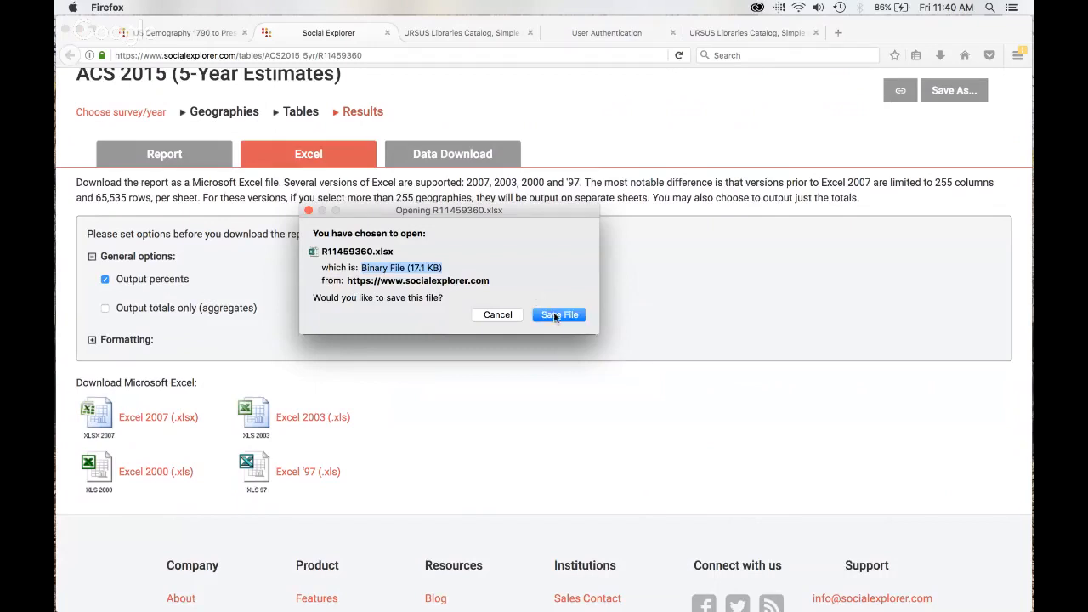
pyautogui.click(554, 317)
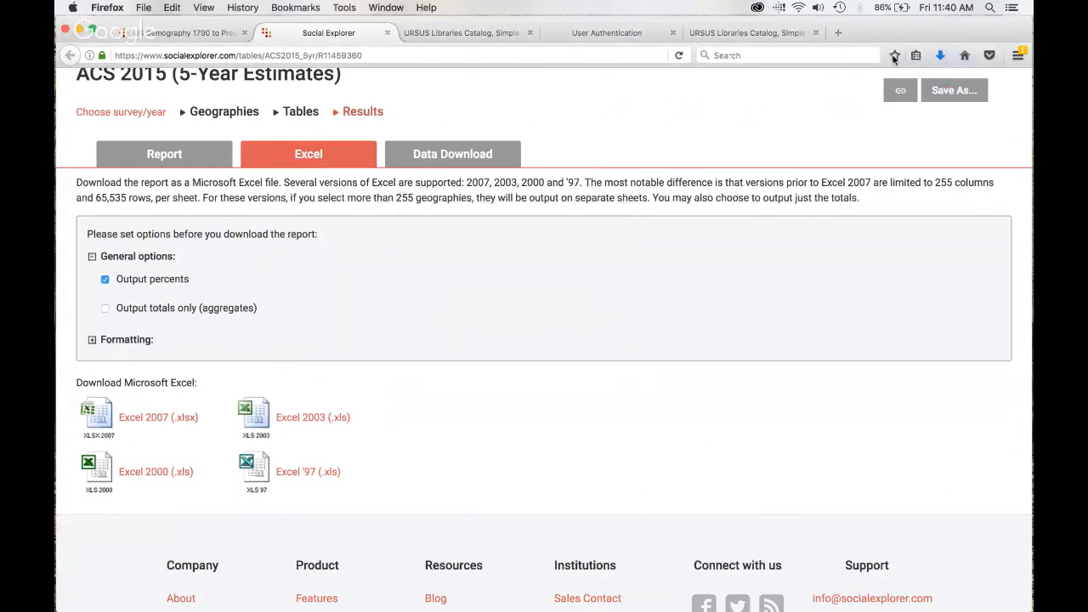
# - Open the downloaded race report in Excel and examine its tables in an enlarged window, closing the workbook when done
pyautogui.click(941, 55)
pyautogui.click(794, 97)
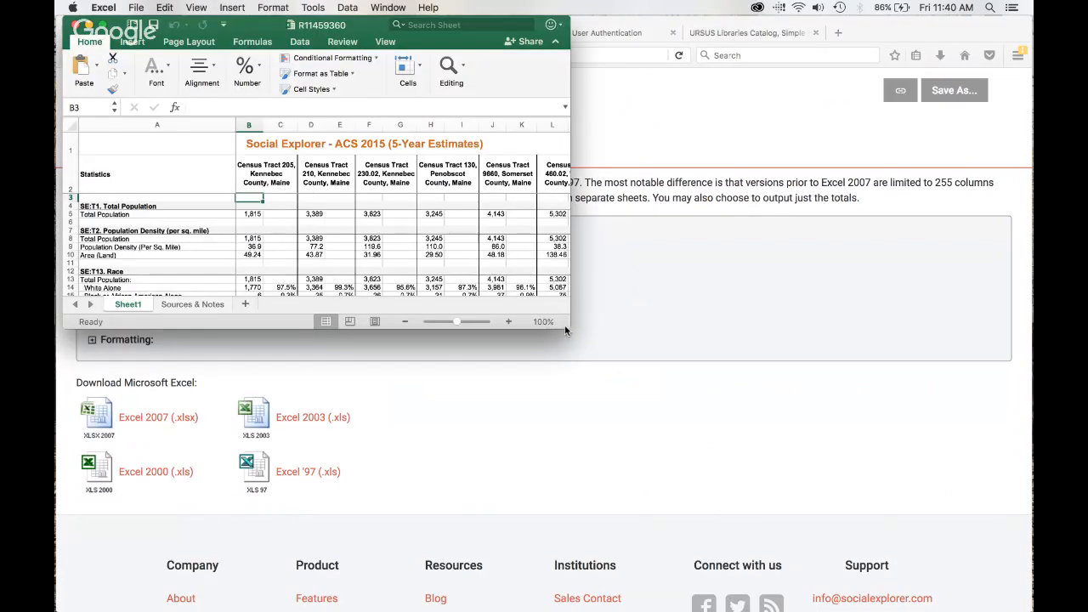
pyautogui.moveTo(566, 325); pyautogui.dragTo(966, 482)
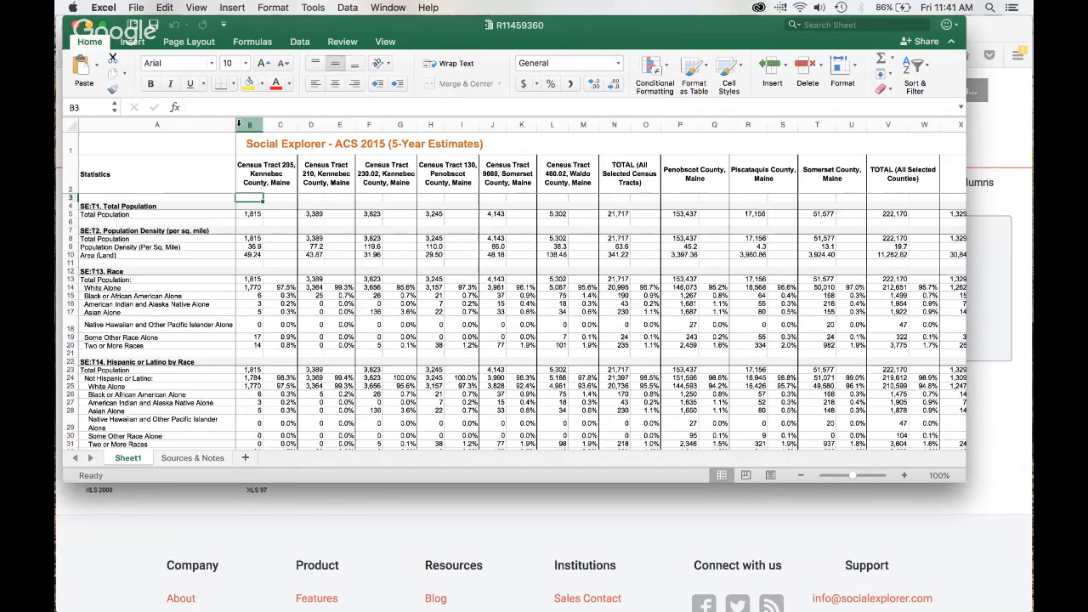
pyautogui.click(76, 26)
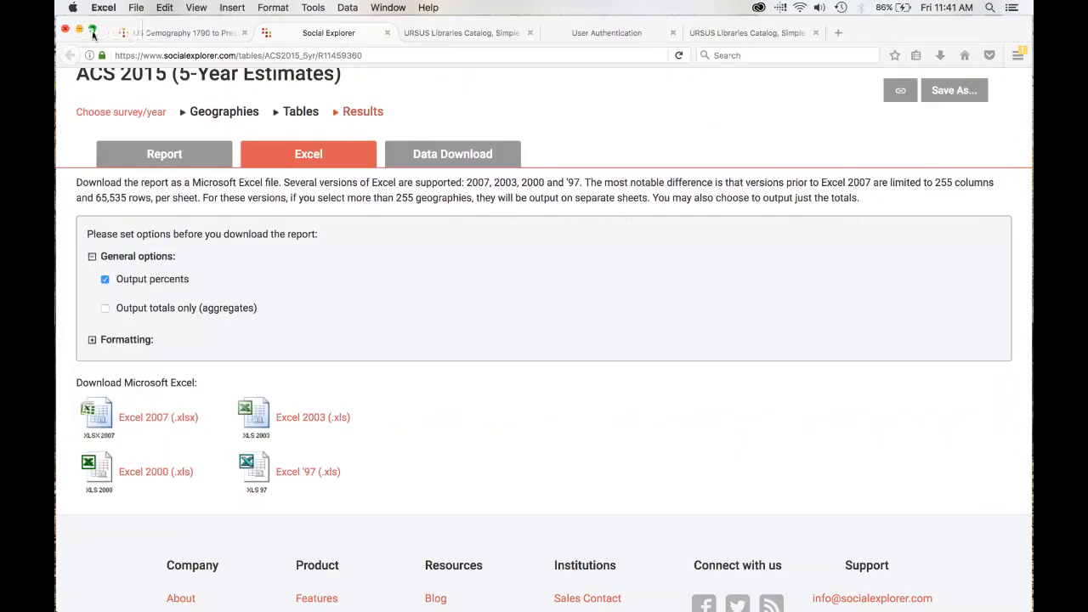
pyautogui.click(625, 287)
# - Examine the report's CSV data download options, including output options, geography-type files, and the SAS, SPSS and STATA import programs
pyautogui.click(466, 157)
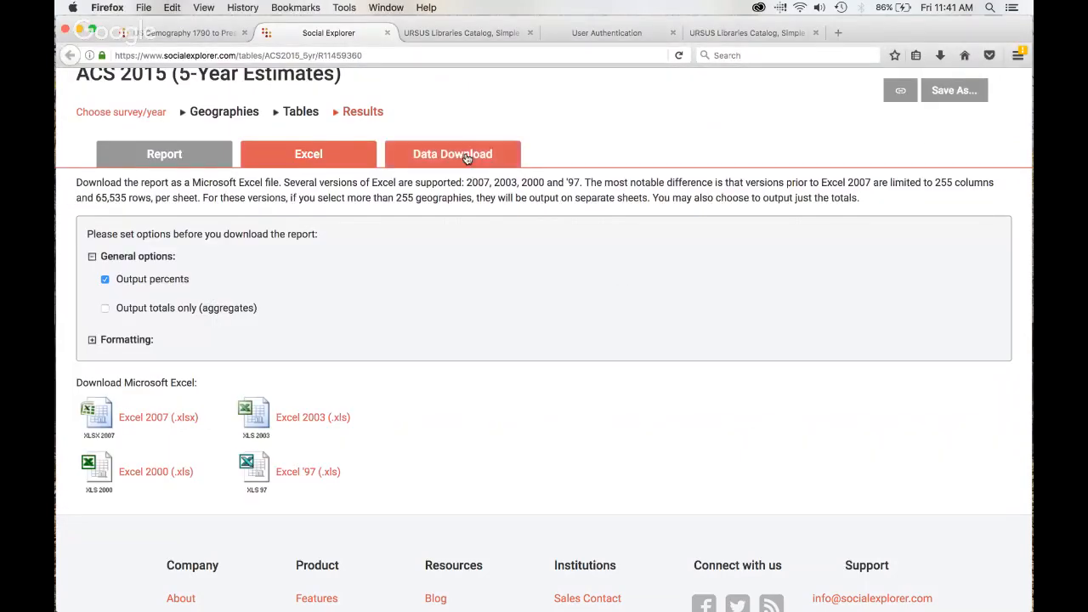
pyautogui.scroll(-3, 512, 405)
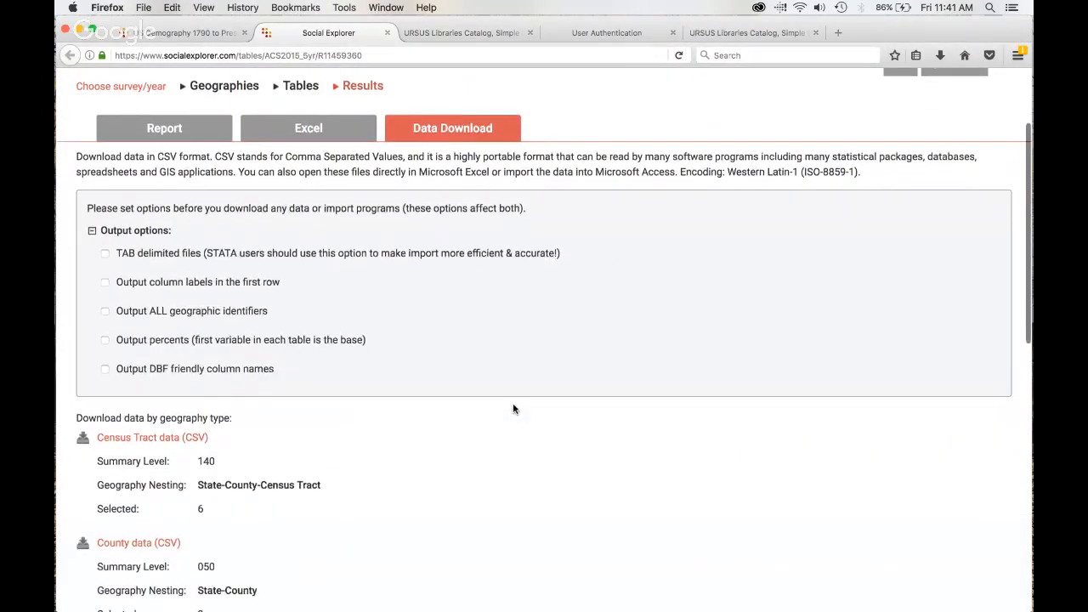
pyautogui.scroll(-4, 513, 409)
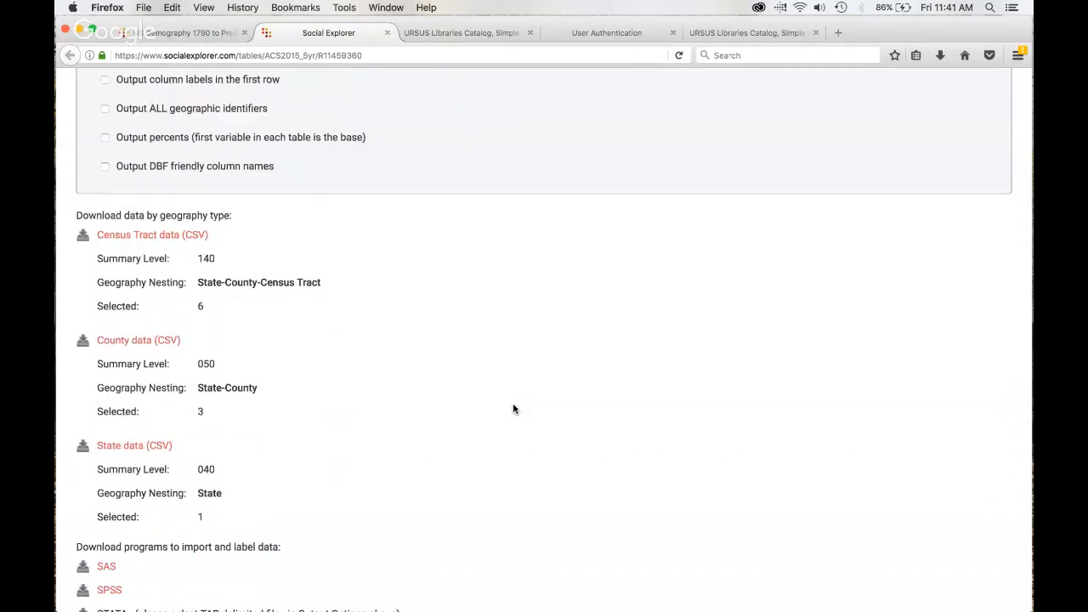
pyautogui.scroll(-5, 513, 409)
pyautogui.scroll(4, 512, 409)
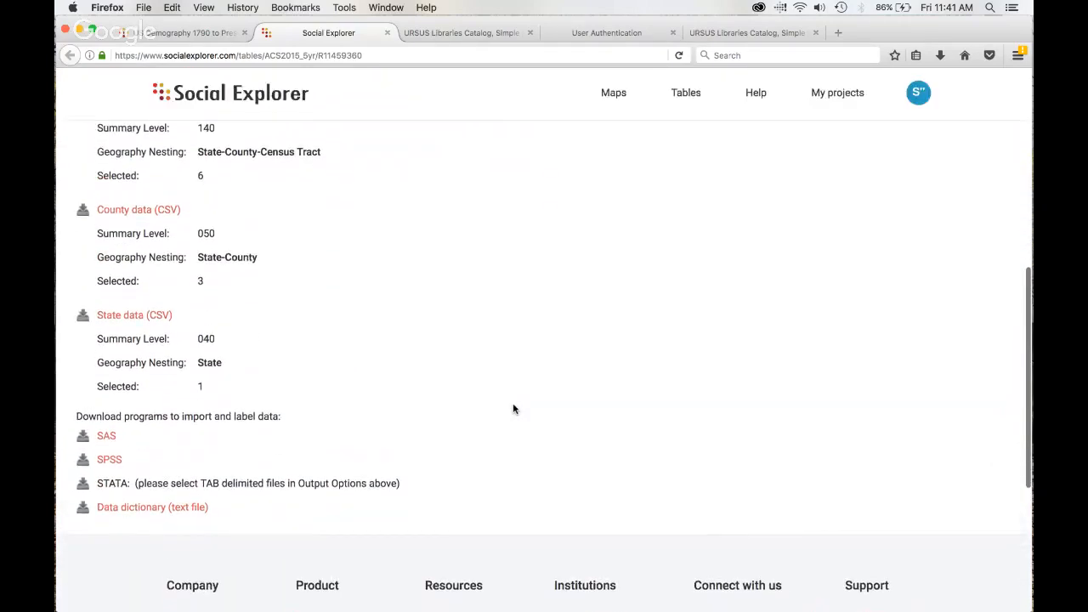
pyautogui.scroll(10, 513, 409)
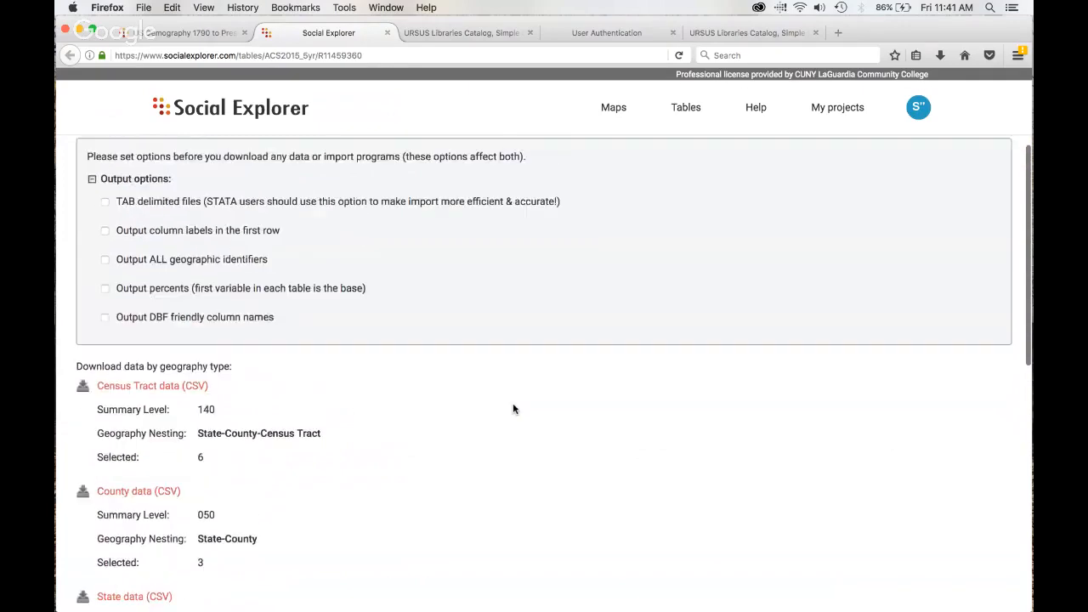
pyautogui.scroll(-10, 513, 409)
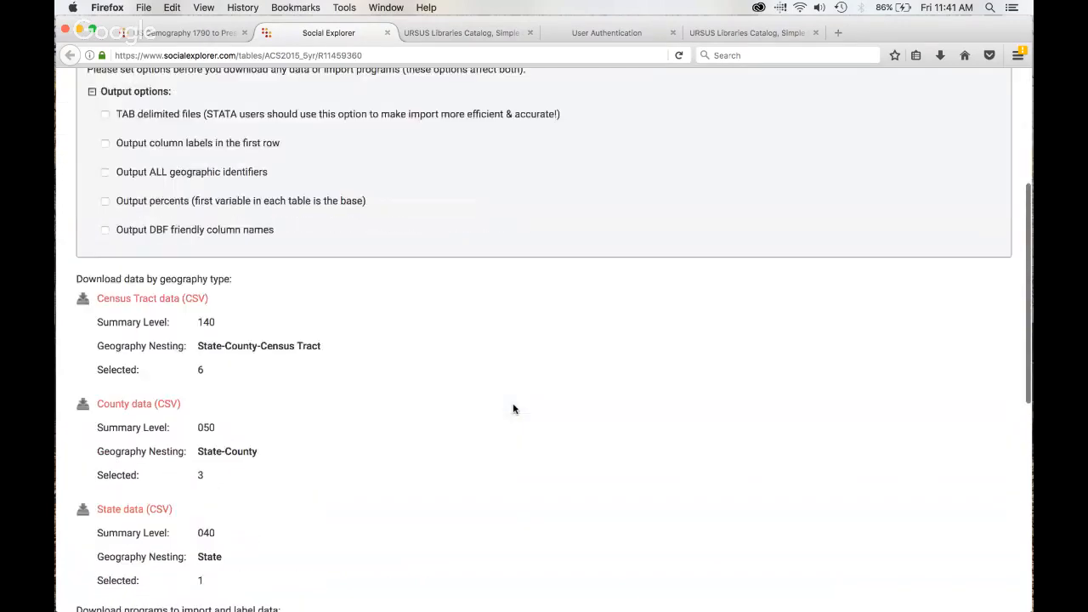
pyautogui.scroll(-4, 513, 409)
pyautogui.scroll(14, 513, 409)
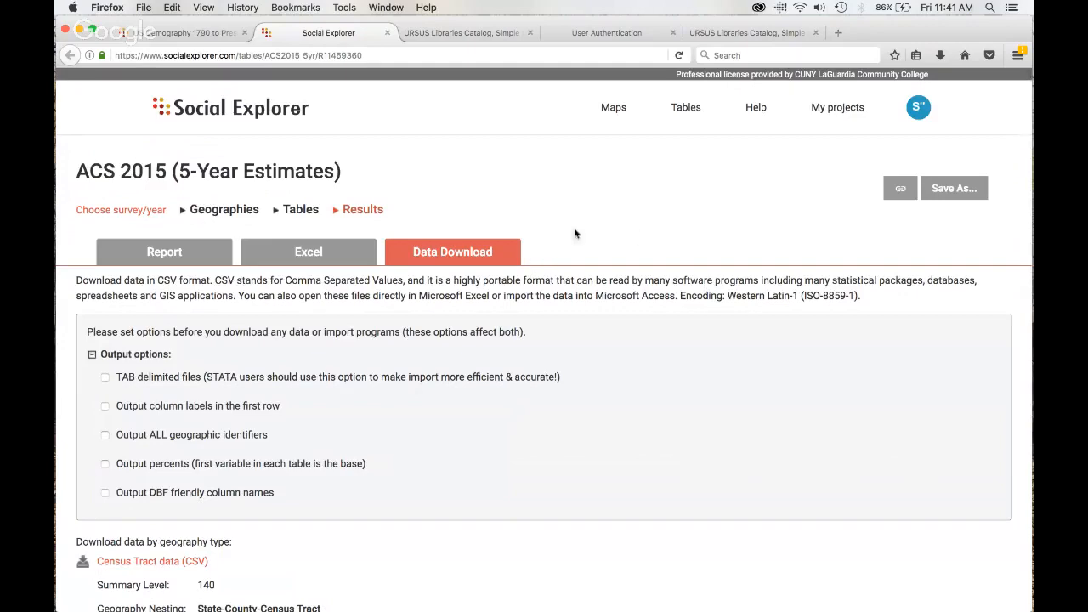
# - Return to the report view and save the report with the title "Maine Demo", leaving the description blank
pyautogui.click(170, 260)
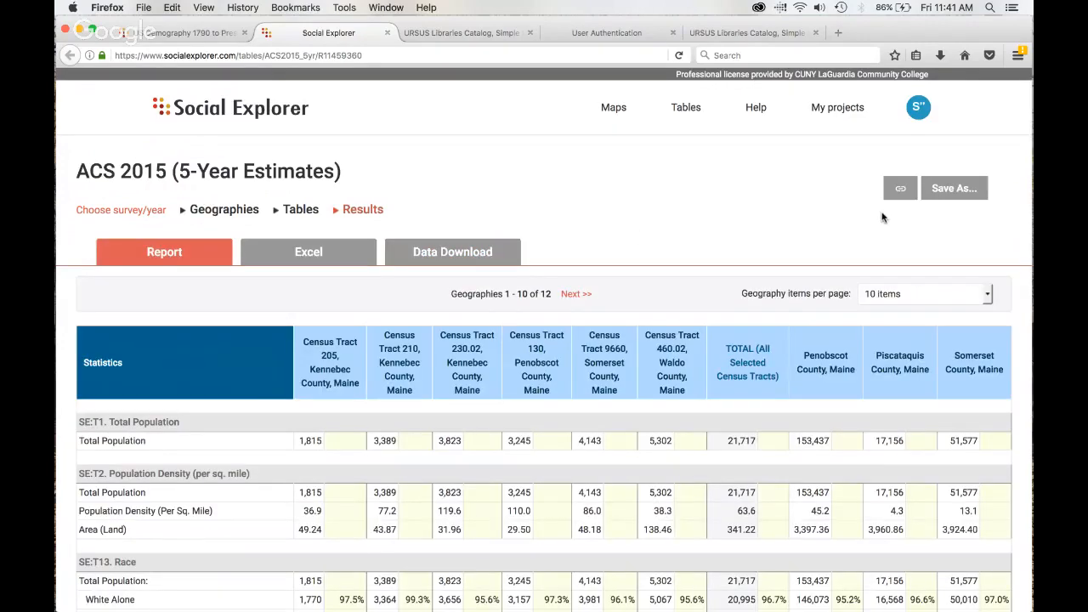
pyautogui.click(964, 194)
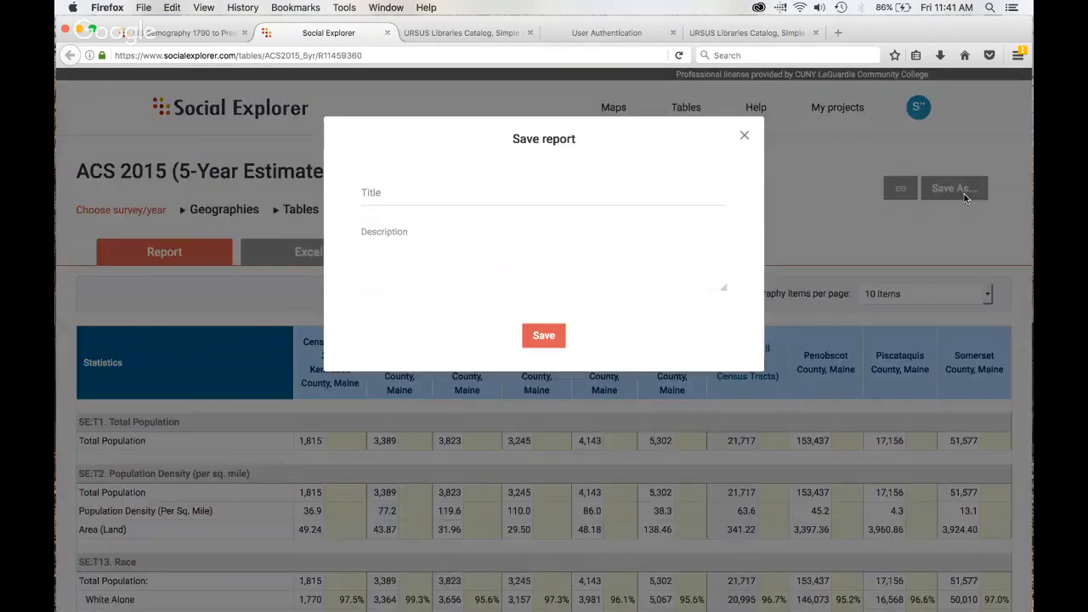
pyautogui.click(652, 200)
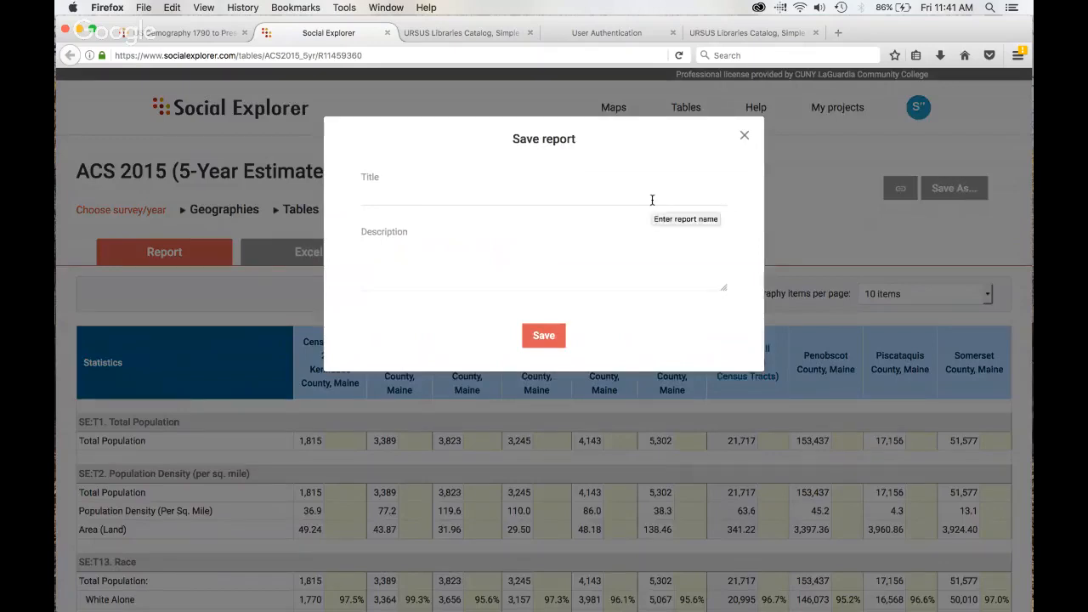
pyautogui.write('Ma')
pyautogui.press('BackSpace')
pyautogui.press('BackSpace')
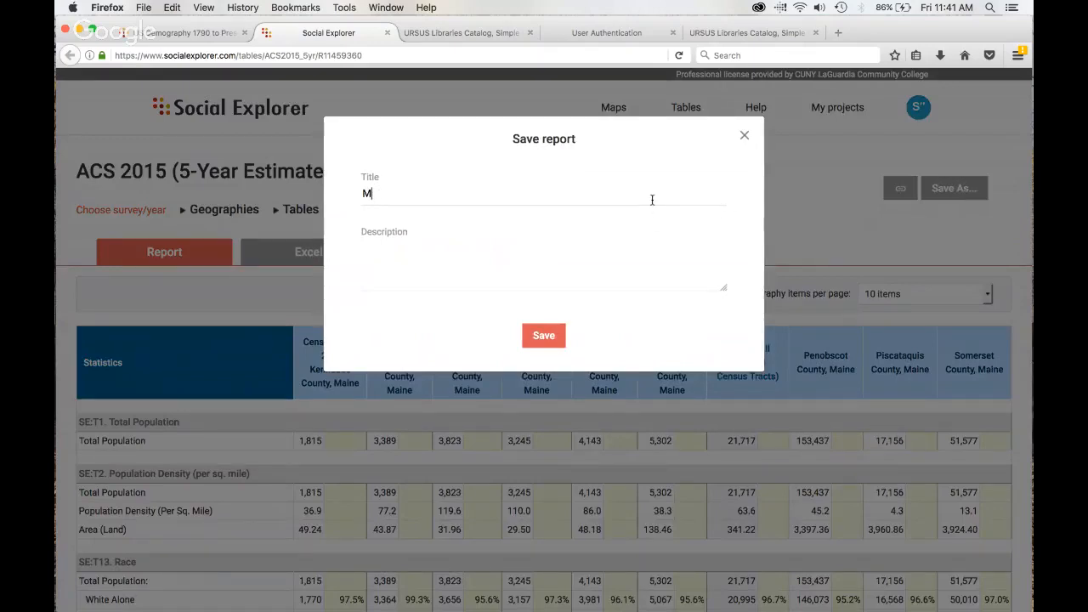
pyautogui.write('aine Demo')
pyautogui.click(531, 275)
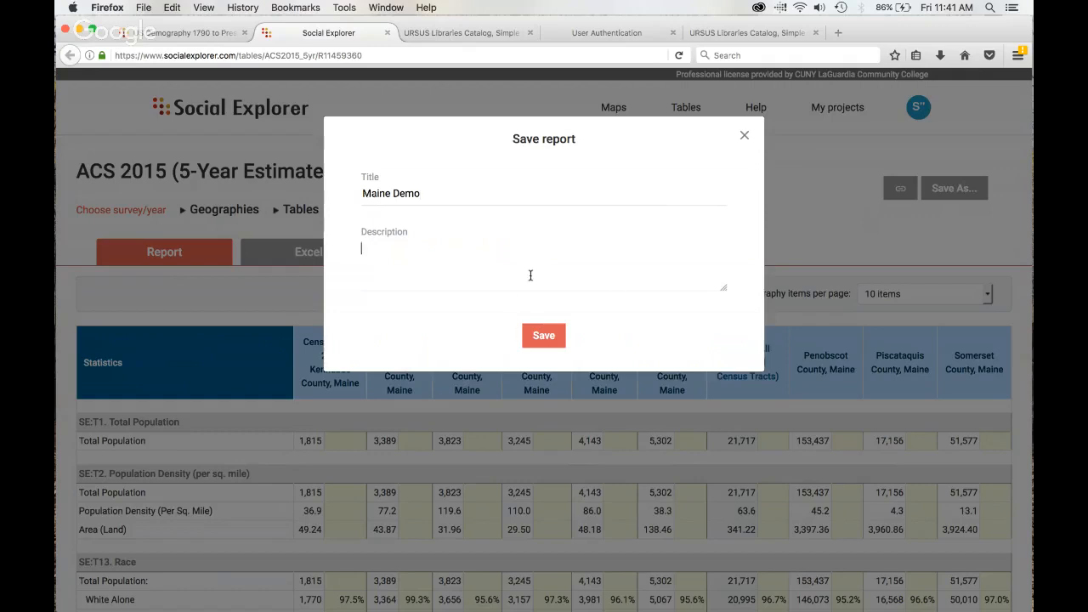
pyautogui.click(531, 336)
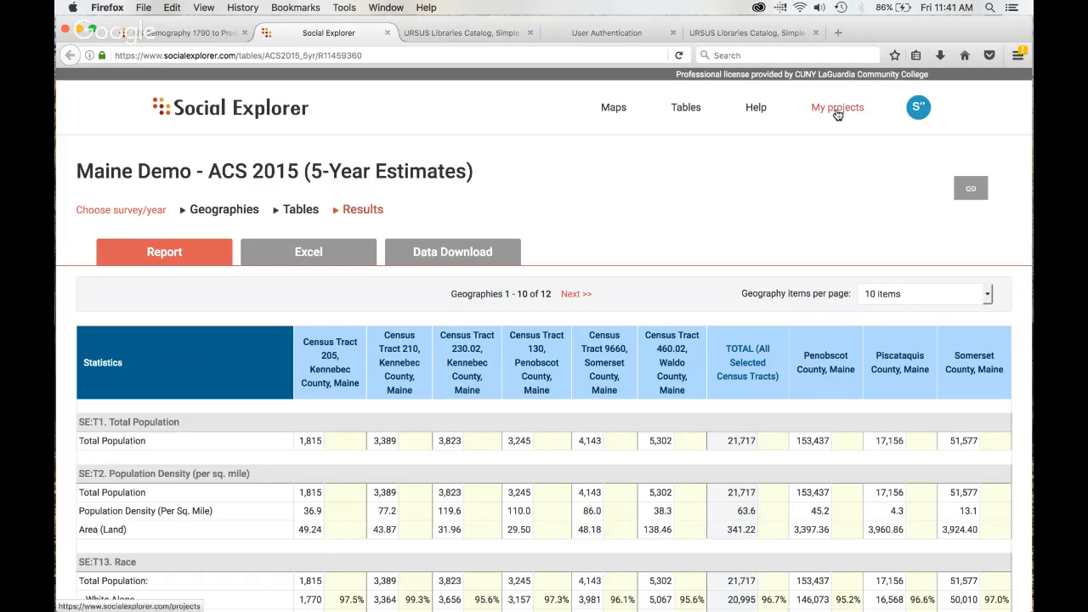
# - Review the saved report's web address and its population and race tables
pyautogui.click(302, 55)
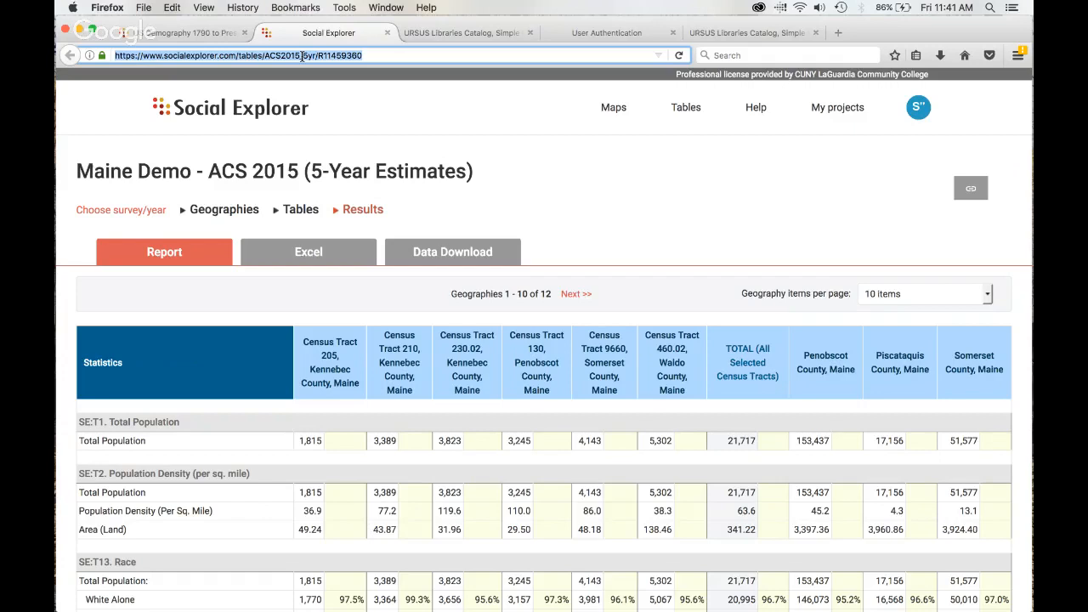
pyautogui.click(557, 167)
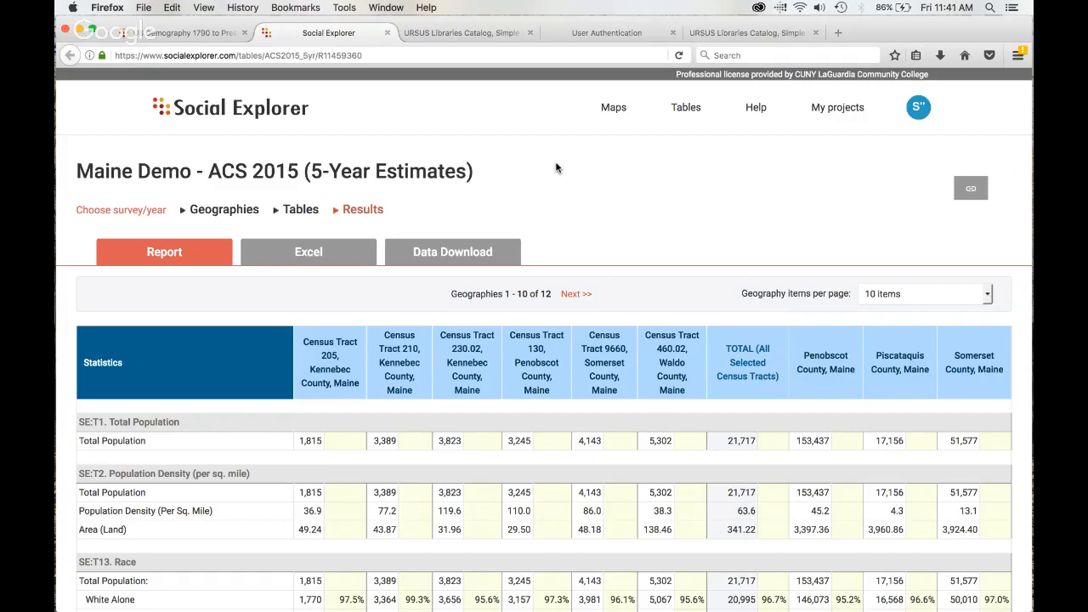
pyautogui.scroll(-3, 557, 167)
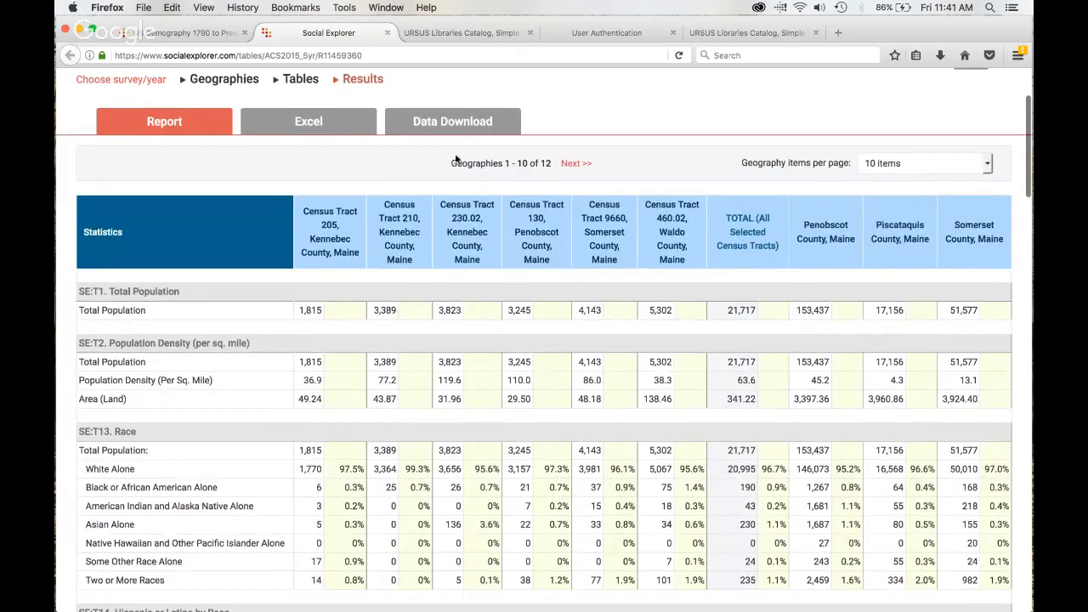
pyautogui.scroll(3, 580, 92)
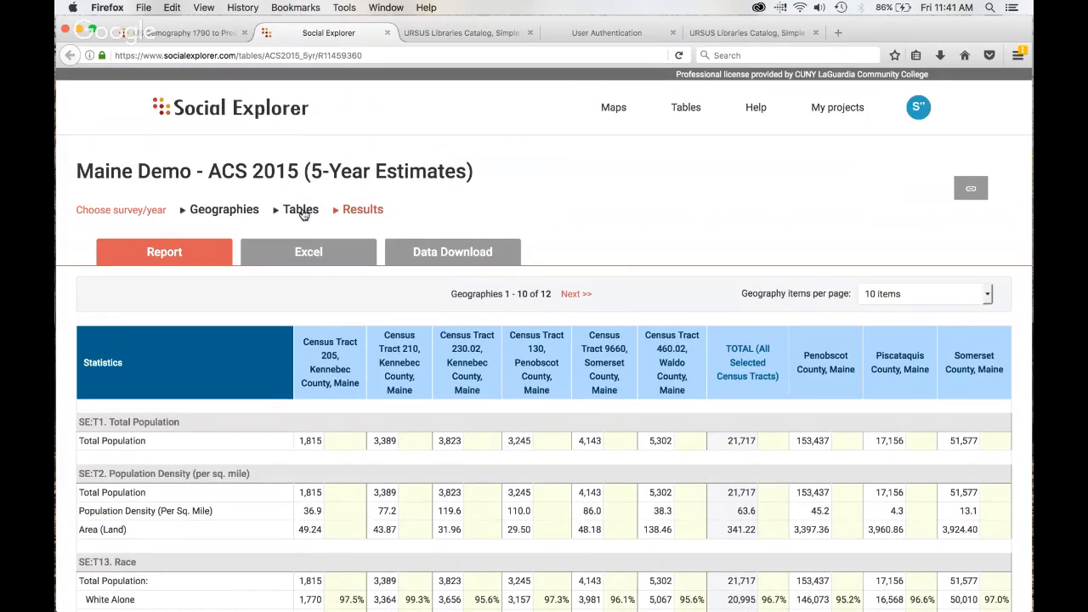
# - Reopen the report's geography selection and add the United States and the state of Maine
pyautogui.click(234, 213)
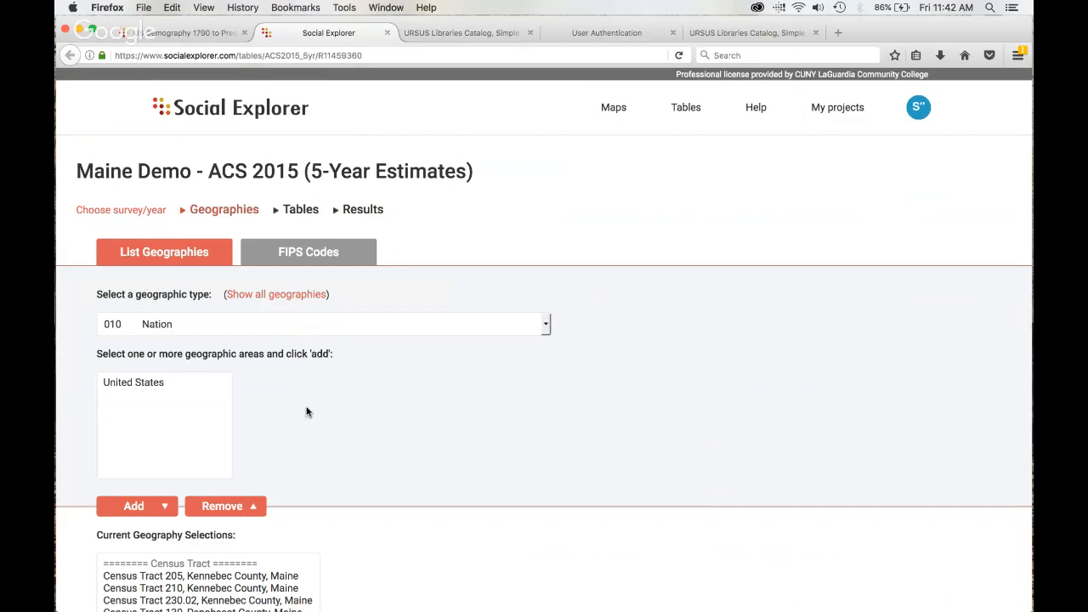
pyautogui.scroll(-5, 307, 412)
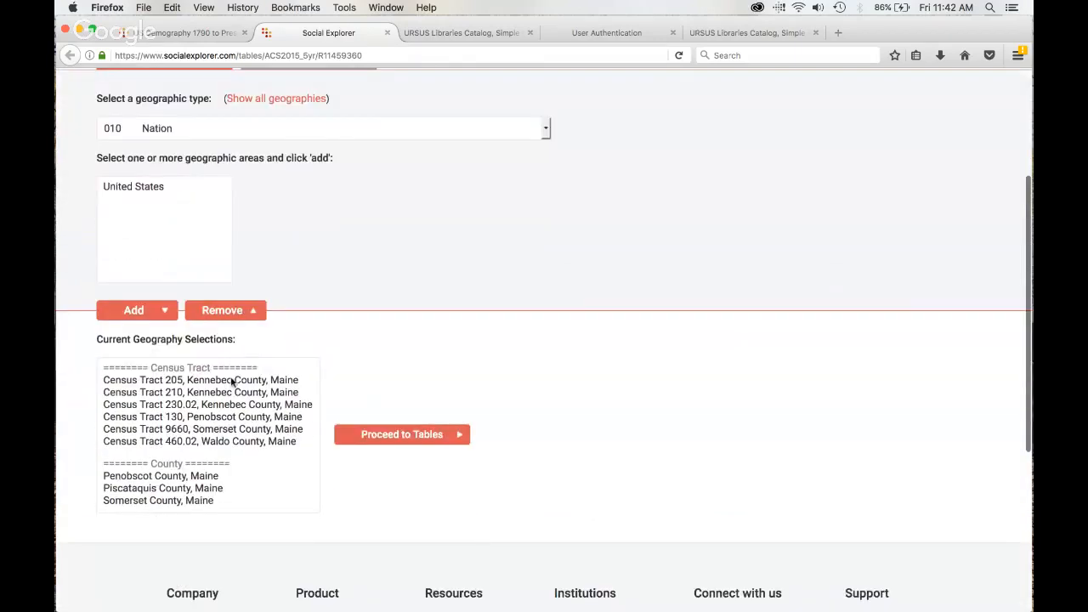
pyautogui.click(149, 190)
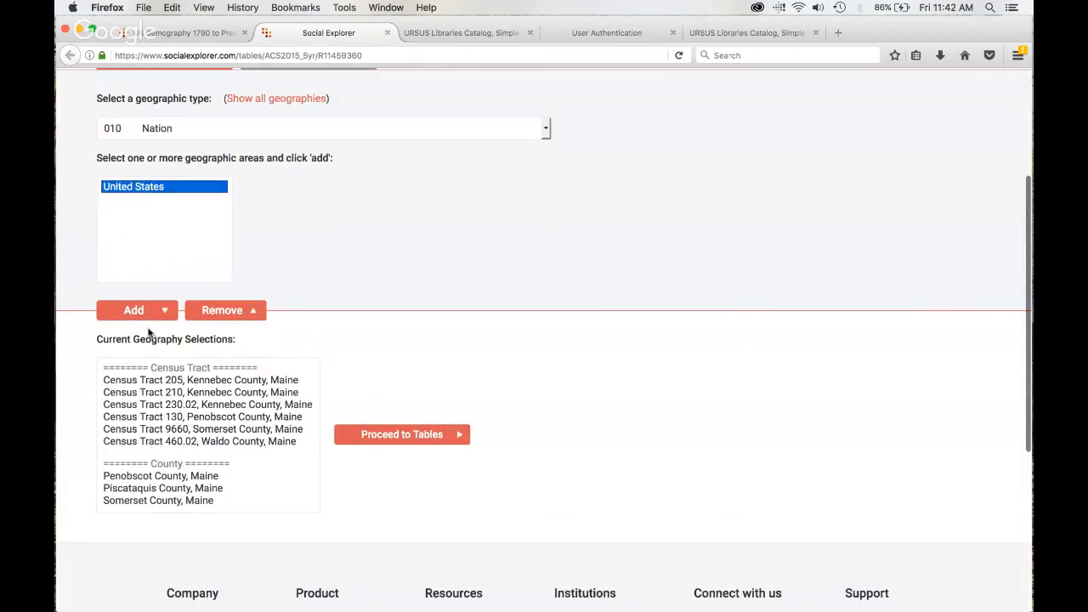
pyautogui.click(153, 310)
pyautogui.click(368, 132)
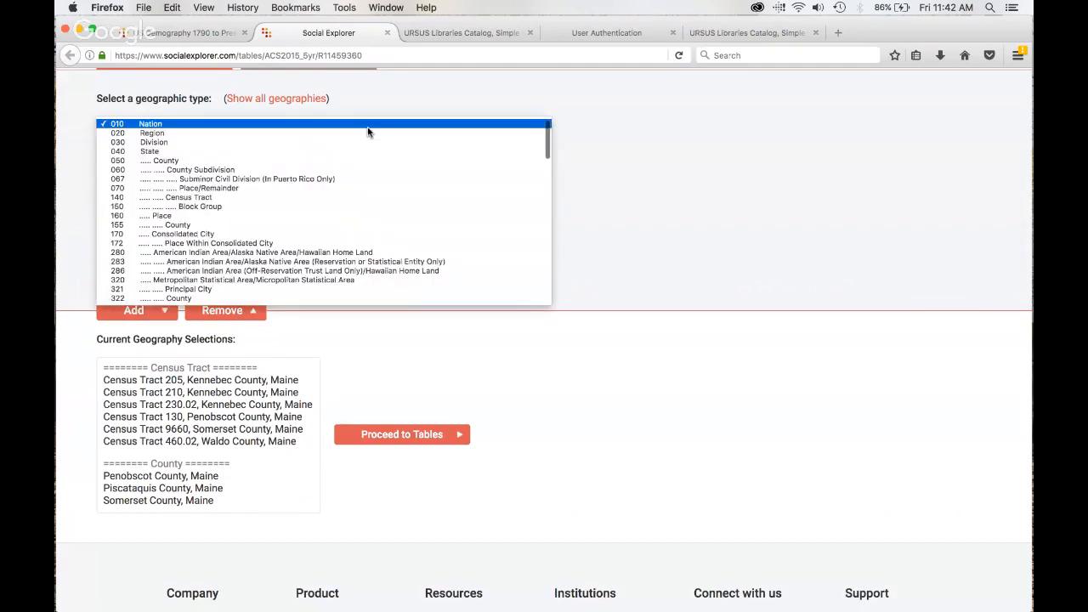
pyautogui.click(358, 153)
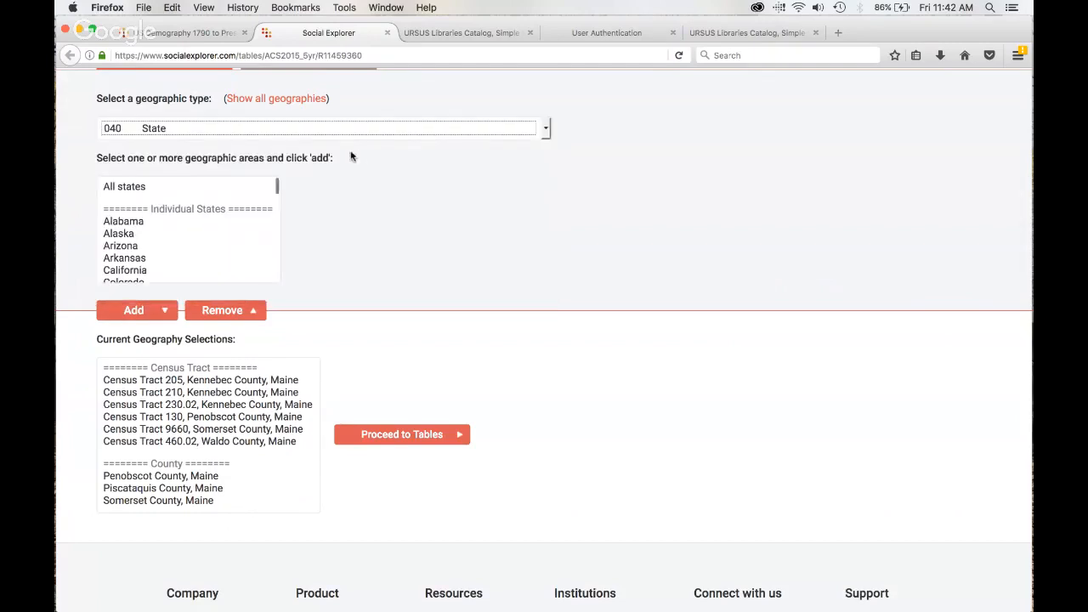
pyautogui.moveTo(275, 191); pyautogui.dragTo(272, 228)
pyautogui.click(182, 198)
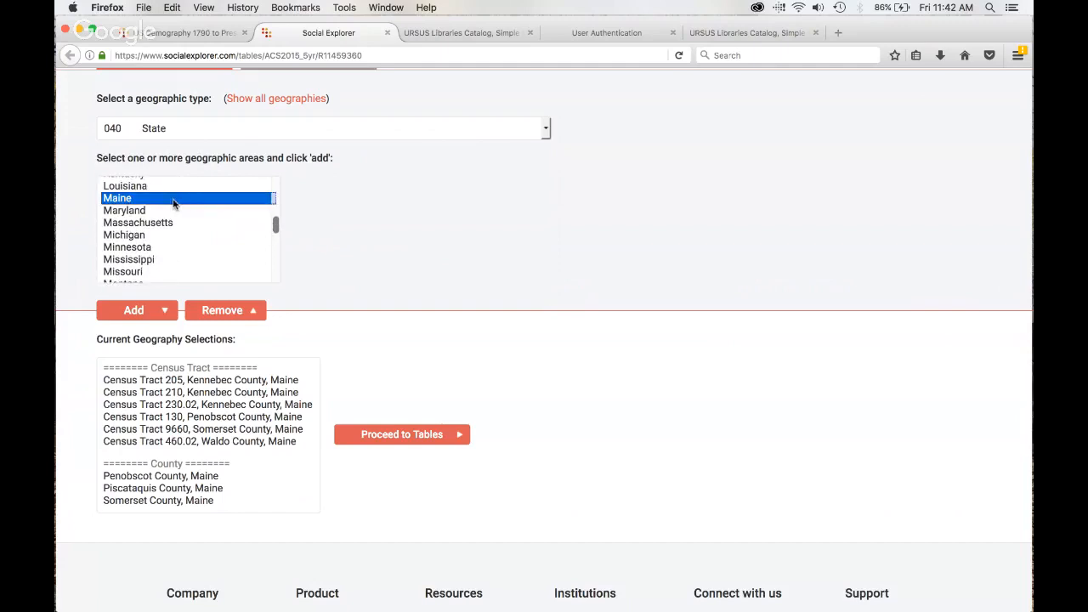
pyautogui.click(133, 311)
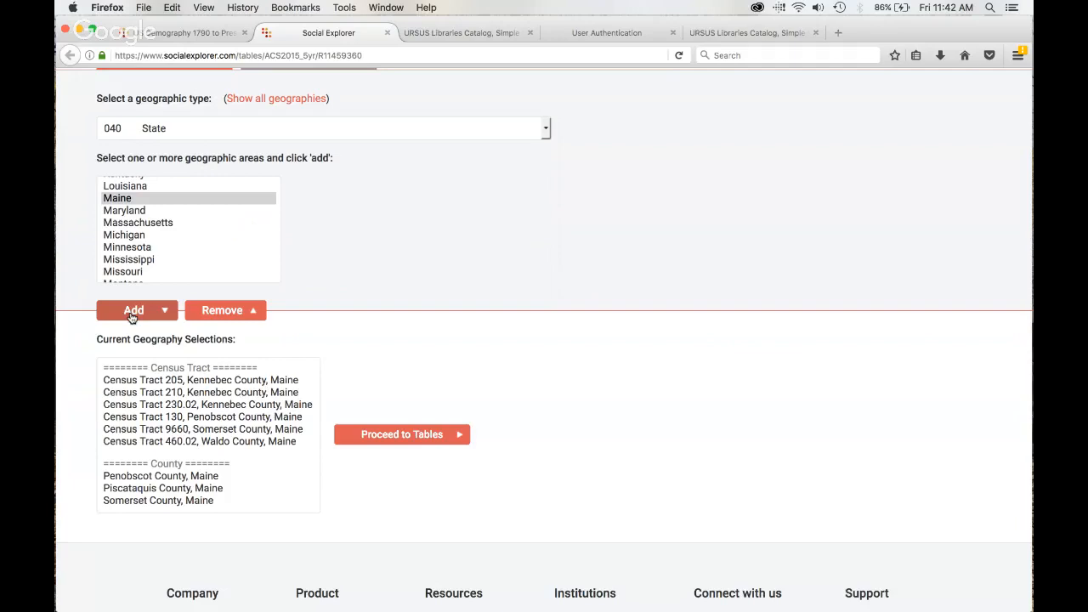
# - Proceed to the report's table selection and examine the available and currently selected tables
pyautogui.click(411, 435)
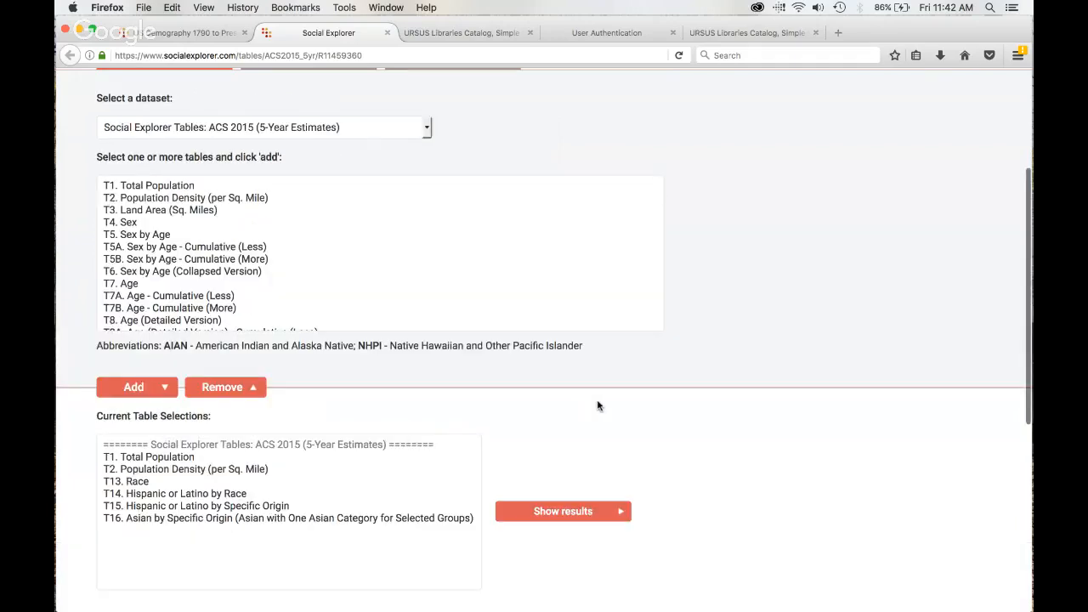
pyautogui.scroll(1, 598, 406)
pyautogui.scroll(3, 598, 405)
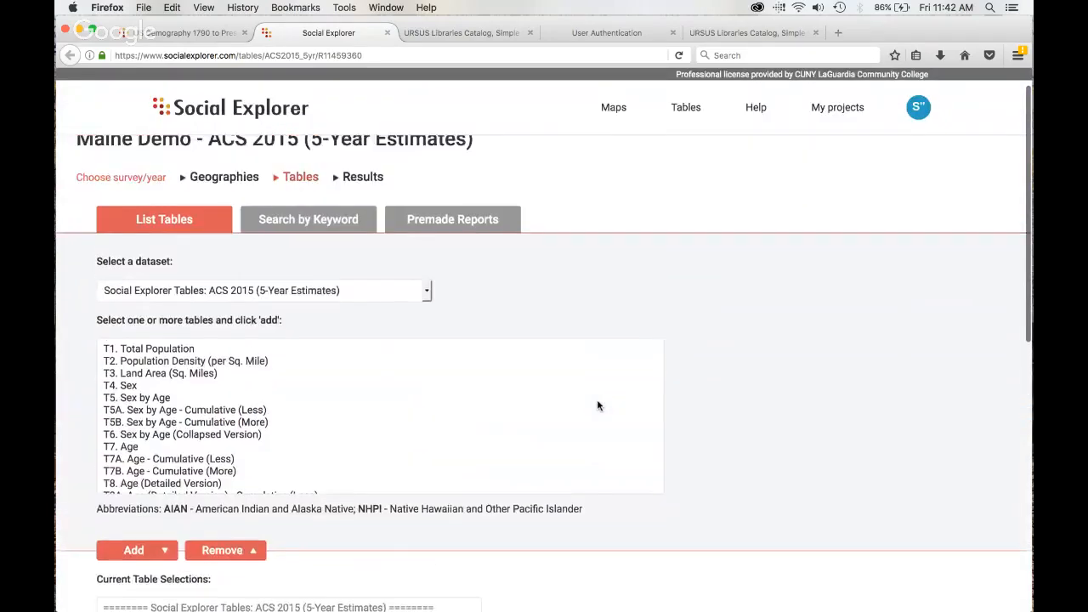
pyautogui.scroll(-2, 598, 406)
pyautogui.scroll(-3, 598, 406)
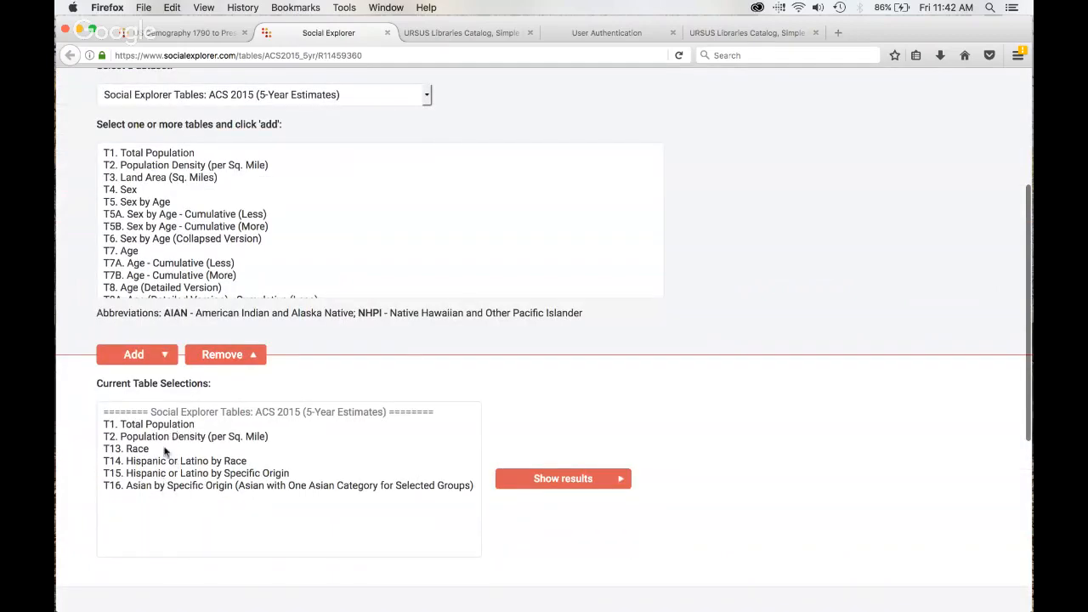
pyautogui.scroll(3, 585, 129)
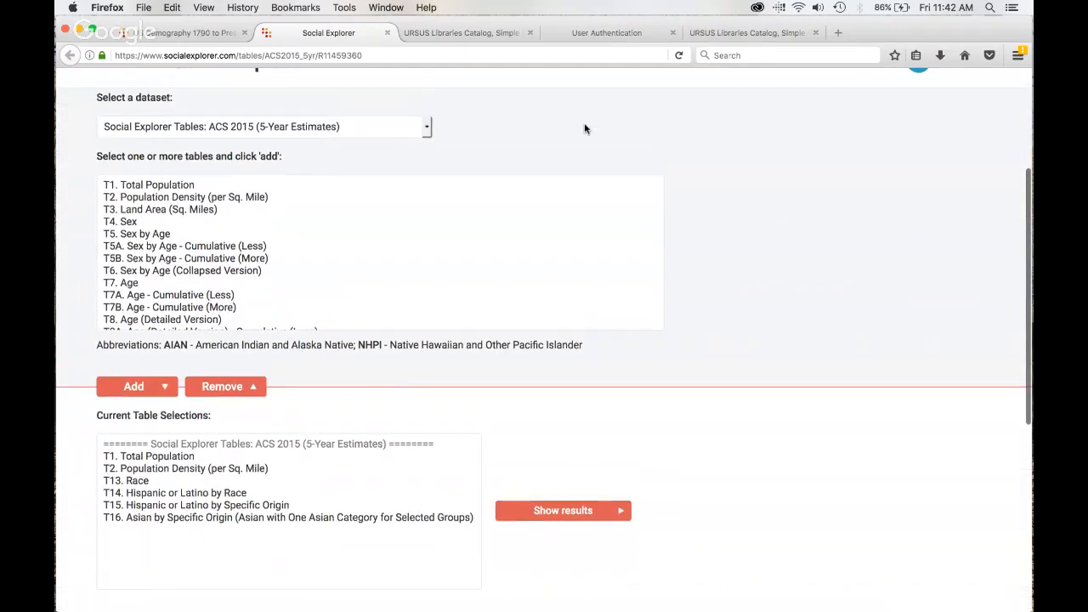
# - Browse the available ACS 2015 (5-Year Estimates) tables from T1 Total Population through education, employment, income, housing and poverty to T132 Period of Military Service
pyautogui.click(371, 252)
pyautogui.press('Down')
pyautogui.press('Down')
pyautogui.press('Down')
pyautogui.press('Down')
pyautogui.press('Down')
pyautogui.press('Down')
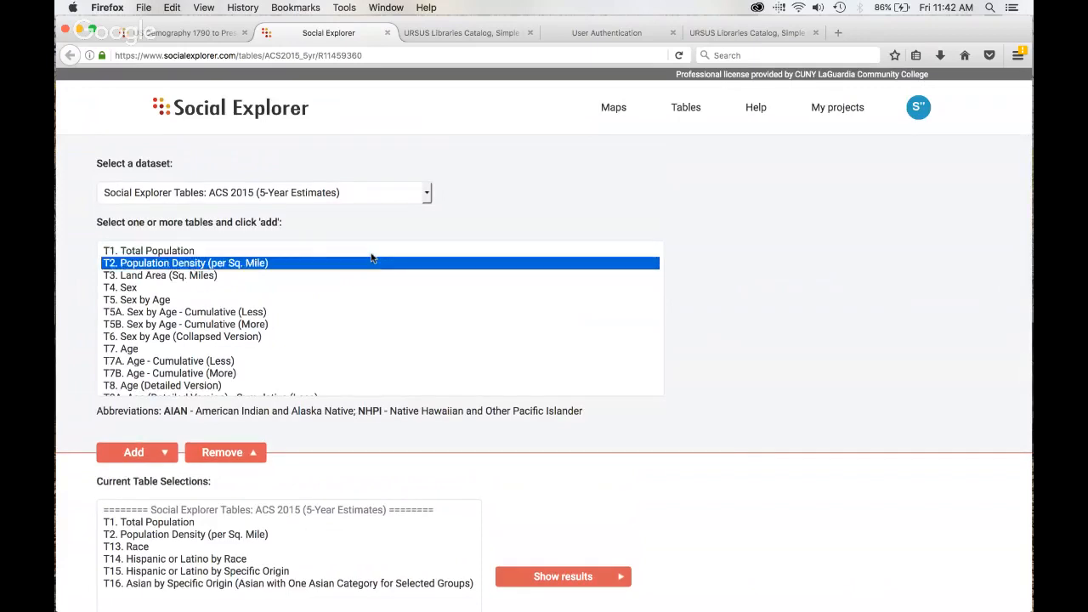
pyautogui.press('Down')
pyautogui.press('Down')
pyautogui.press('Down')
pyautogui.press('Down')
pyautogui.press('Down')
pyautogui.press('Down')
pyautogui.press('Down')
pyautogui.press('Down')
pyautogui.press('Down')
pyautogui.press('Down')
pyautogui.press('Down')
pyautogui.press('Down')
pyautogui.press('Down')
pyautogui.press('Down')
pyautogui.press('Down')
pyautogui.press('Down')
pyautogui.press('Down')
pyautogui.press('Down')
pyautogui.press('Down')
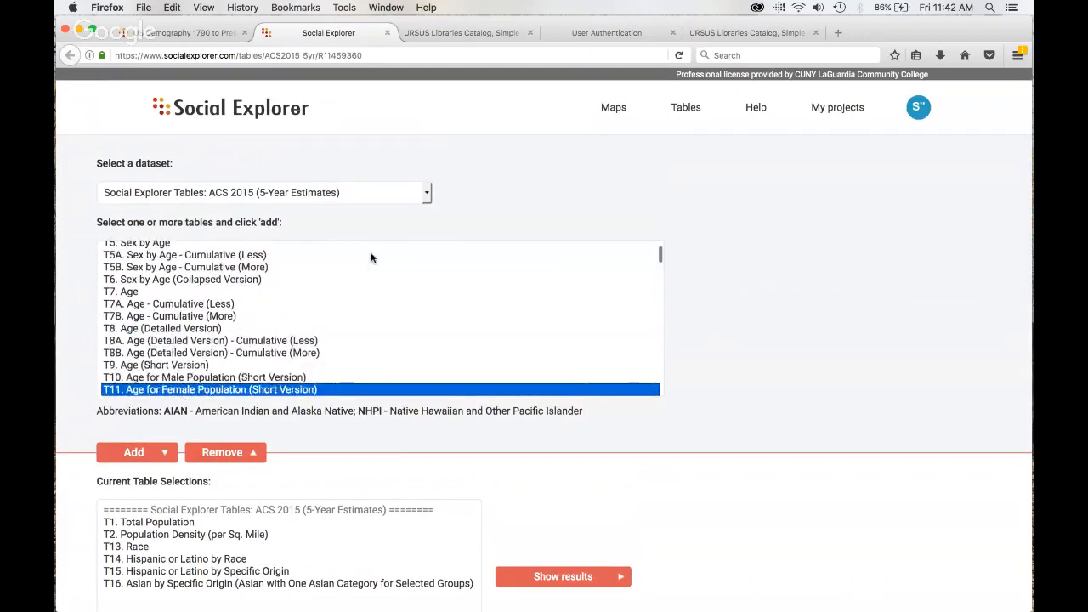
pyautogui.press('Down')
pyautogui.press('Down')
pyautogui.press('Down')
pyautogui.press('Down')
pyautogui.press('Down')
pyautogui.press('Down')
pyautogui.press('Down')
pyautogui.press('Down')
pyautogui.press('Down')
pyautogui.press('Down')
pyautogui.press('Down')
pyautogui.press('Down')
pyautogui.press('Down')
pyautogui.press('Down')
pyautogui.press('Down')
pyautogui.press('Down')
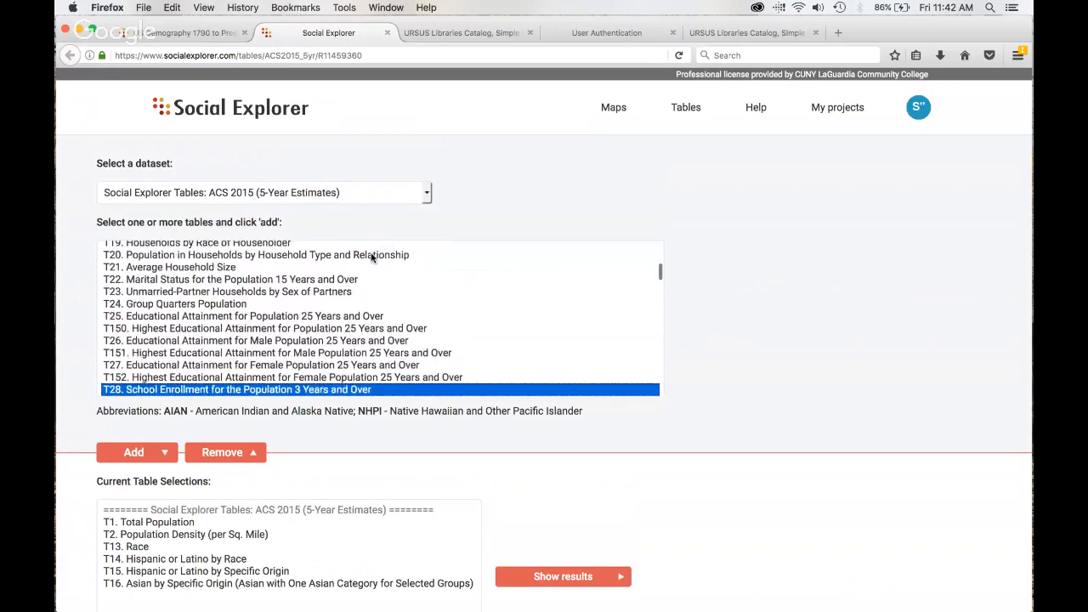
pyautogui.press('Down')
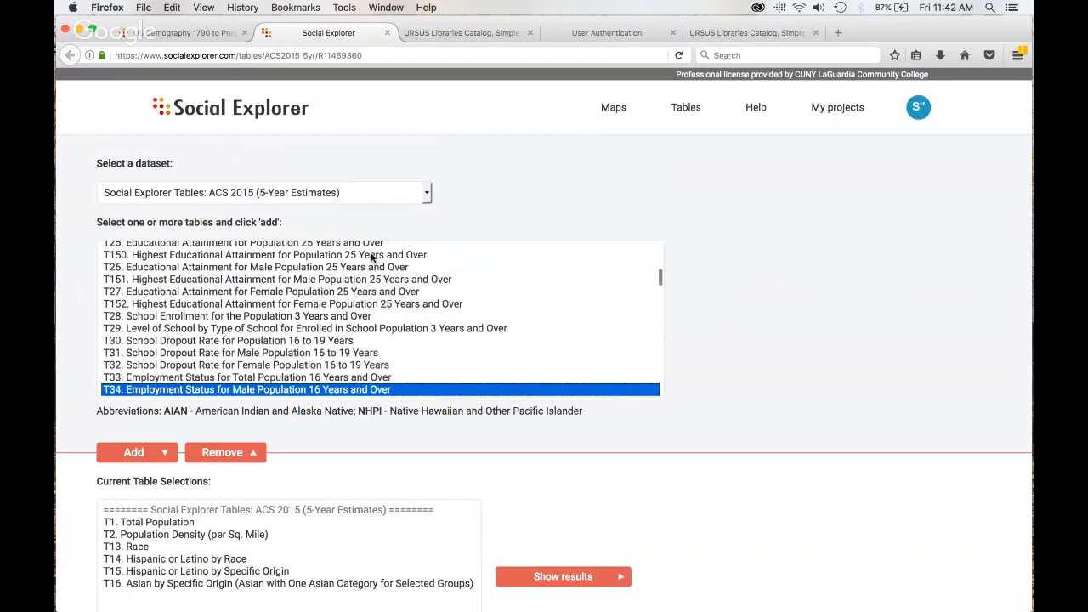
pyautogui.press('Down')
pyautogui.press('Down')
pyautogui.press('Down')
pyautogui.press('Down')
pyautogui.press('Down')
pyautogui.press('Down')
pyautogui.press('Down')
pyautogui.press('Down')
pyautogui.press('Down')
pyautogui.press('Down')
pyautogui.press('Down')
pyautogui.press('Down')
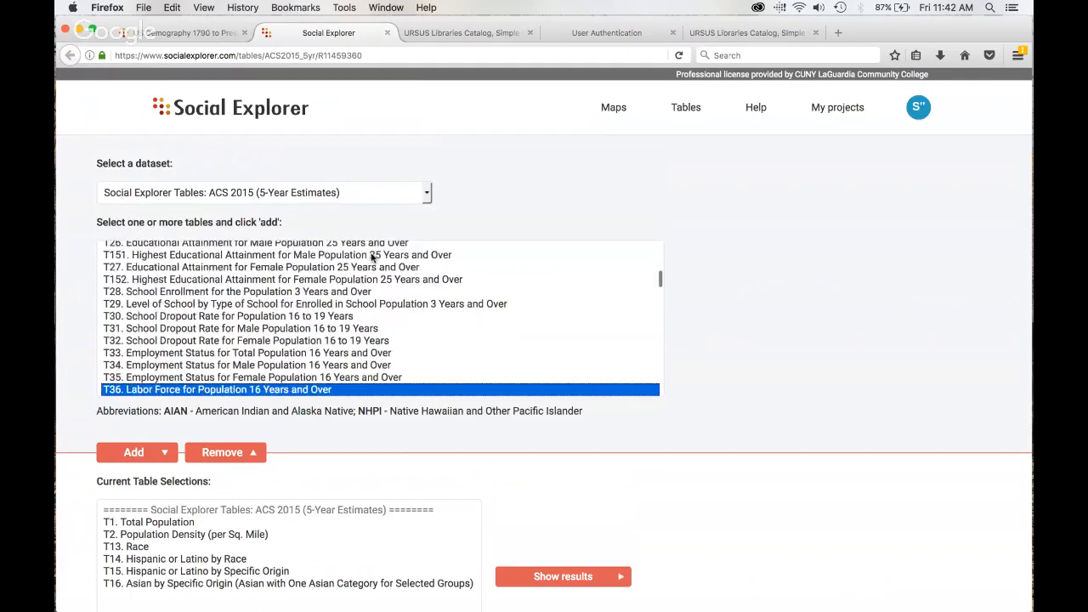
pyautogui.press('Down')
pyautogui.press('Down')
pyautogui.press('Down')
pyautogui.press('Down')
pyautogui.press('Down')
pyautogui.press('Down')
pyautogui.press('Down')
pyautogui.press('Down')
pyautogui.press('Down')
pyautogui.press('Down')
pyautogui.press('Down')
pyautogui.press('Down')
pyautogui.press('Down')
pyautogui.press('Down')
pyautogui.press('Down')
pyautogui.press('Down')
pyautogui.press('Down')
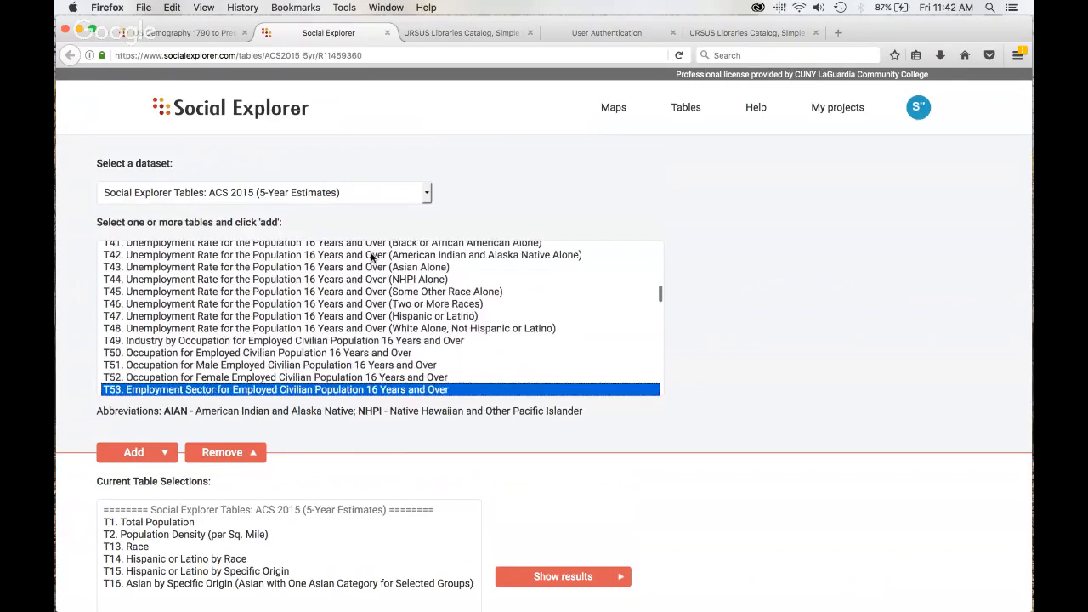
pyautogui.press('Down')
pyautogui.press('Down')
pyautogui.press('Down')
pyautogui.press('Down')
pyautogui.press('Down')
pyautogui.press('Down')
pyautogui.press('Down')
pyautogui.press('Down')
pyautogui.press('Down')
pyautogui.press('Down')
pyautogui.press('Down')
pyautogui.press('Down')
pyautogui.press('Down')
pyautogui.press('Down')
pyautogui.press('Down')
pyautogui.press('Down')
pyautogui.press('Down')
pyautogui.press('Down')
pyautogui.press('Down')
pyautogui.press('Down')
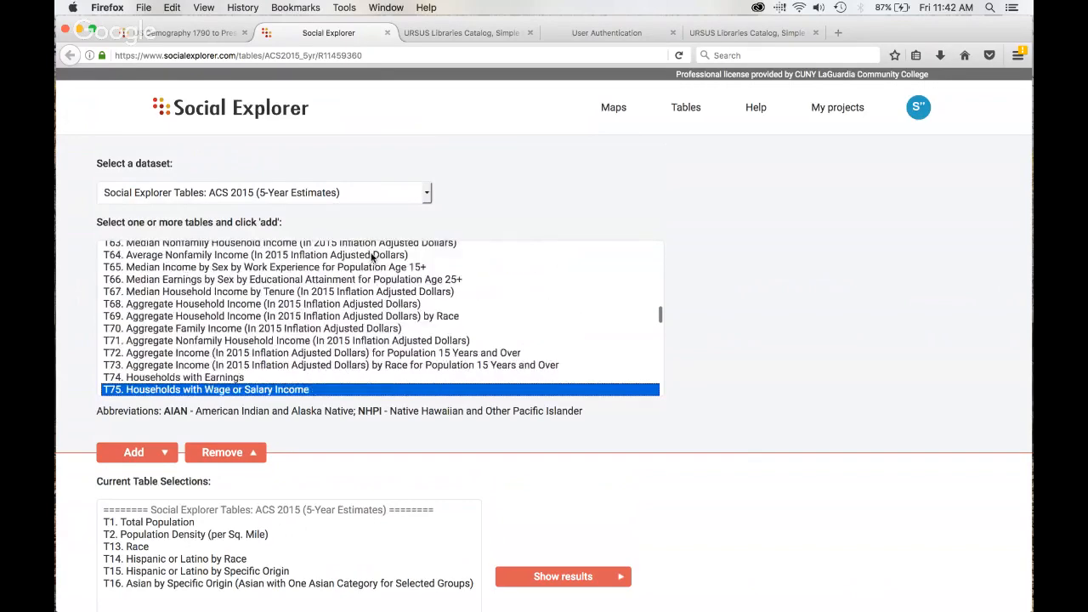
pyautogui.press('Down')
pyautogui.press('Down')
pyautogui.press('Down')
pyautogui.press('Down')
pyautogui.press('Down')
pyautogui.press('Down')
pyautogui.press('Down')
pyautogui.press('Down')
pyautogui.press('Down')
pyautogui.press('Down')
pyautogui.press('Down')
pyautogui.press('Down')
pyautogui.press('Down')
pyautogui.press('Down')
pyautogui.press('Down')
pyautogui.press('Down')
pyautogui.press('Down')
pyautogui.press('Down')
pyautogui.press('Down')
pyautogui.press('Down')
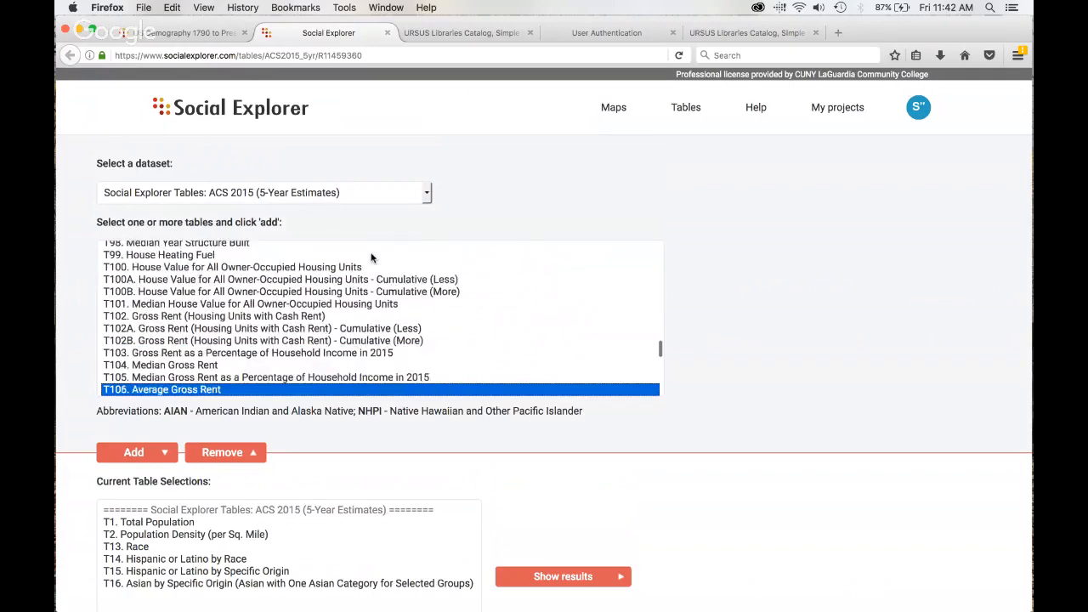
pyautogui.press('Down')
pyautogui.press('Down')
pyautogui.press('Down')
pyautogui.press('Down')
pyautogui.press('Down')
pyautogui.press('Down')
pyautogui.press('Down')
pyautogui.press('Down')
pyautogui.press('Down')
pyautogui.press('Down')
pyautogui.press('Down')
pyautogui.press('Down')
pyautogui.press('Down')
pyautogui.press('Down')
pyautogui.press('Down')
pyautogui.press('Down')
pyautogui.press('Down')
pyautogui.press('Down')
pyautogui.press('Down')
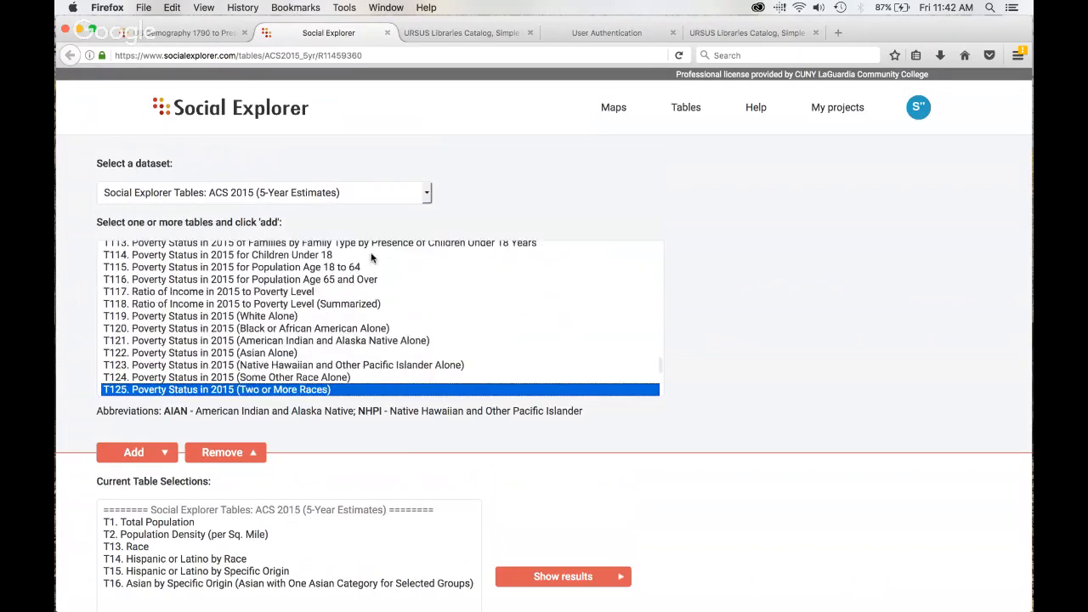
pyautogui.press('Down')
pyautogui.press('Down')
pyautogui.press('Down')
pyautogui.press('Down')
pyautogui.press('Down')
pyautogui.press('Down')
pyautogui.press('Down')
pyautogui.press('Down')
pyautogui.press('Down')
pyautogui.press('Down')
pyautogui.press('Down')
pyautogui.press('Down')
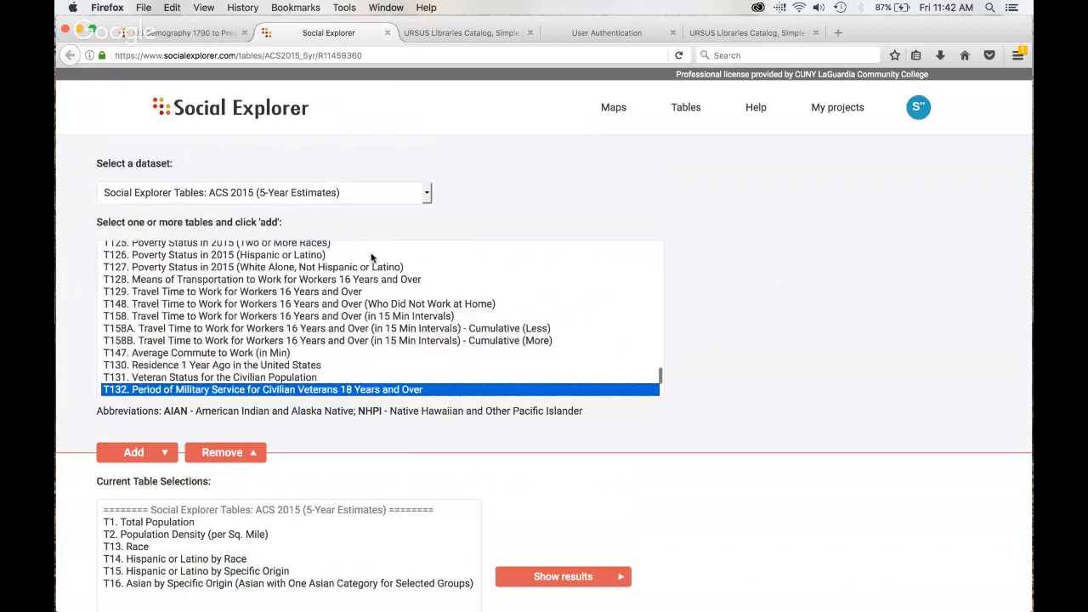
# - Browse the available ACS 2015 tables backward from T132 Period of Military Service through poverty, housing and income to T54 Employment Sector
pyautogui.press('Up')
pyautogui.press('Up')
pyautogui.press('Up')
pyautogui.press('Up')
pyautogui.press('Up')
pyautogui.press('Up')
pyautogui.press('Up')
pyautogui.press('Up')
pyautogui.press('Up')
pyautogui.press('Up')
pyautogui.press('Up')
pyautogui.press('Up')
pyautogui.press('Up')
pyautogui.press('Up')
pyautogui.press('Up')
pyautogui.press('Up')
pyautogui.press('Up')
pyautogui.press('Up')
pyautogui.press('Up')
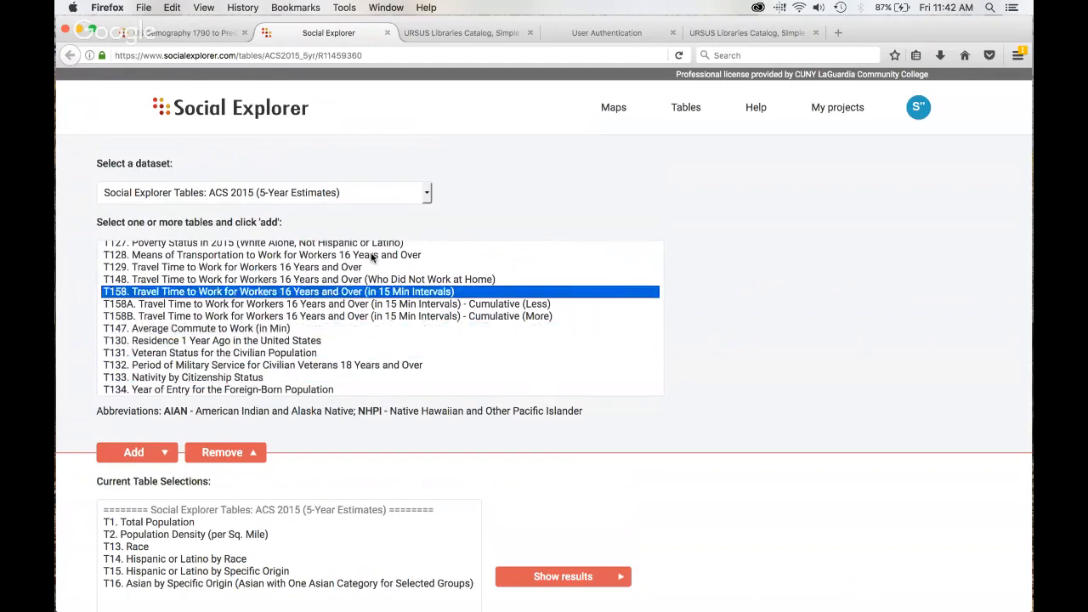
pyautogui.press('Up')
pyautogui.press('Up')
pyautogui.press('Up')
pyautogui.press('Up')
pyautogui.press('Up')
pyautogui.press('Up')
pyautogui.press('Up')
pyautogui.press('Up')
pyautogui.press('Up')
pyautogui.press('Up')
pyautogui.press('Up')
pyautogui.press('Up')
pyautogui.press('Up')
pyautogui.press('Up')
pyautogui.press('Up')
pyautogui.press('Up')
pyautogui.press('Up')
pyautogui.press('Up')
pyautogui.press('Up')
pyautogui.press('Up')
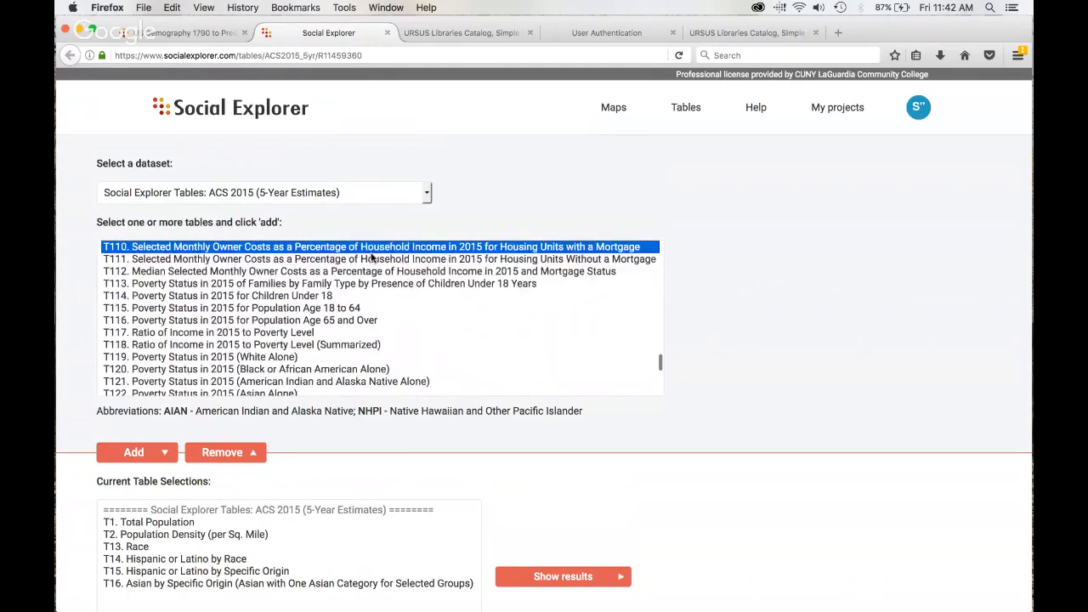
pyautogui.press('Up')
pyautogui.press('Up')
pyautogui.press('Up')
pyautogui.press('Up')
pyautogui.press('Up')
pyautogui.press('Up')
pyautogui.press('Up')
pyautogui.press('Up')
pyautogui.press('Up')
pyautogui.press('Up')
pyautogui.press('Up')
pyautogui.press('Up')
pyautogui.press('Up')
pyautogui.press('Up')
pyautogui.press('Up')
pyautogui.press('Up')
pyautogui.press('Up')
pyautogui.press('Up')
pyautogui.press('Up')
pyautogui.press('Up')
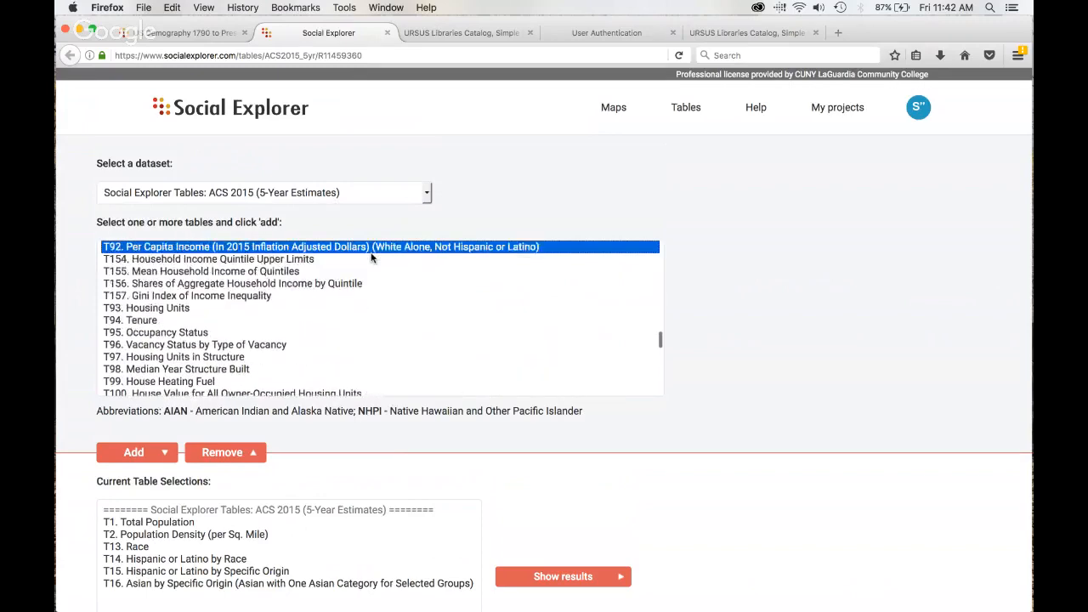
pyautogui.press('Up')
pyautogui.press('Up')
pyautogui.press('Up')
pyautogui.press('Up')
pyautogui.press('Up')
pyautogui.press('Up')
pyautogui.press('Up')
pyautogui.press('Up')
pyautogui.press('Up')
pyautogui.press('Up')
pyautogui.press('Up')
pyautogui.press('Up')
pyautogui.press('Up')
pyautogui.press('Up')
pyautogui.press('Up')
pyautogui.press('Up')
pyautogui.press('Up')
pyautogui.press('Up')
pyautogui.press('Up')
pyautogui.press('Up')
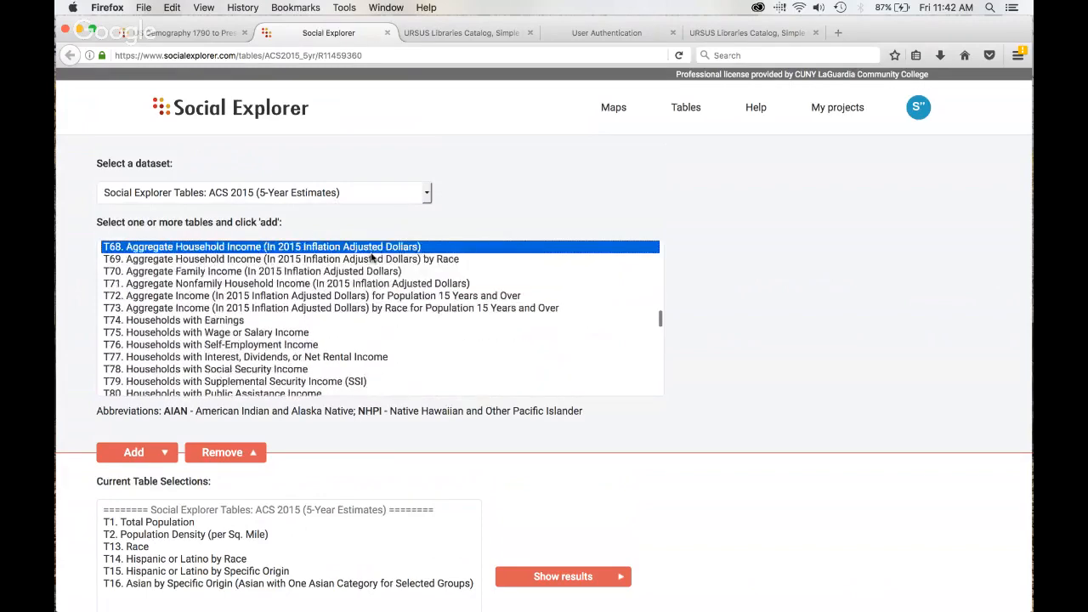
pyautogui.press('Up')
pyautogui.press('Up')
pyautogui.press('Up')
pyautogui.press('Up')
pyautogui.click(574, 177)
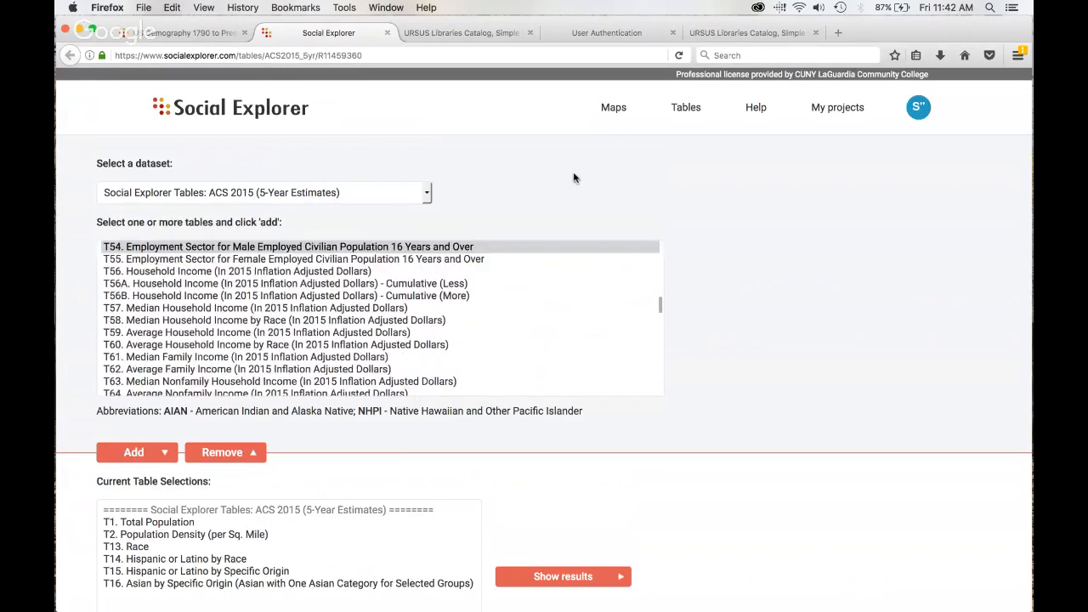
# - View the premade reports for ACS 2015, and search all datasets by keyword for "income" tables
pyautogui.scroll(3, 574, 178)
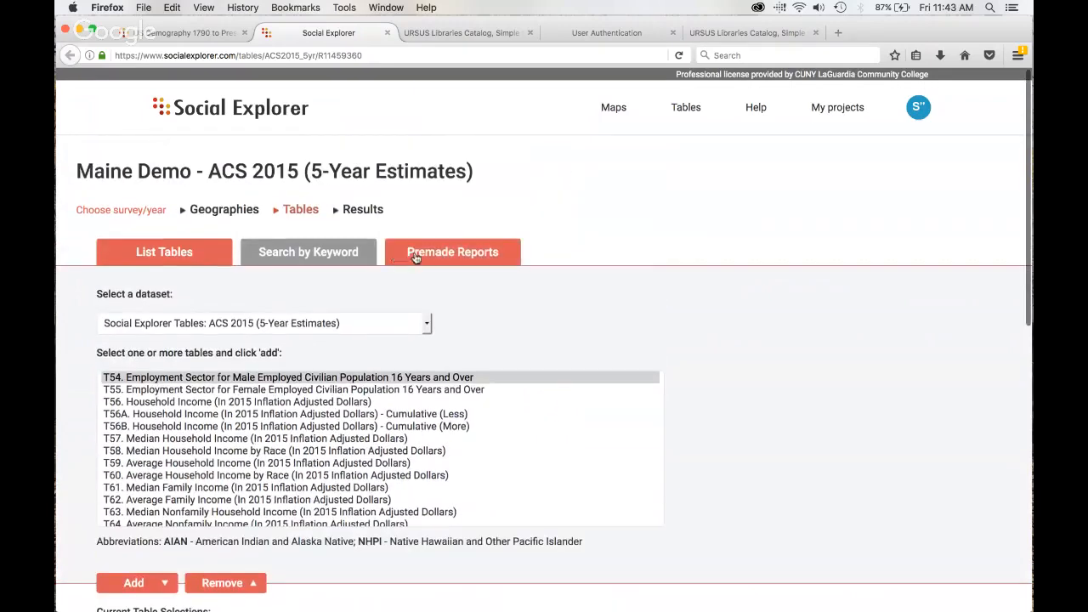
pyautogui.click(416, 253)
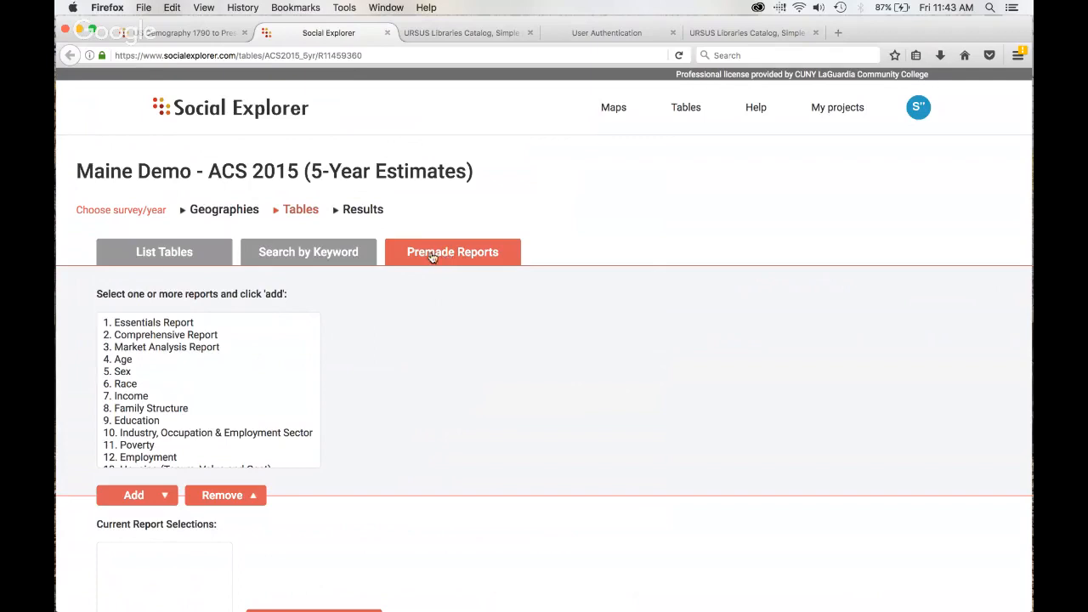
pyautogui.click(304, 253)
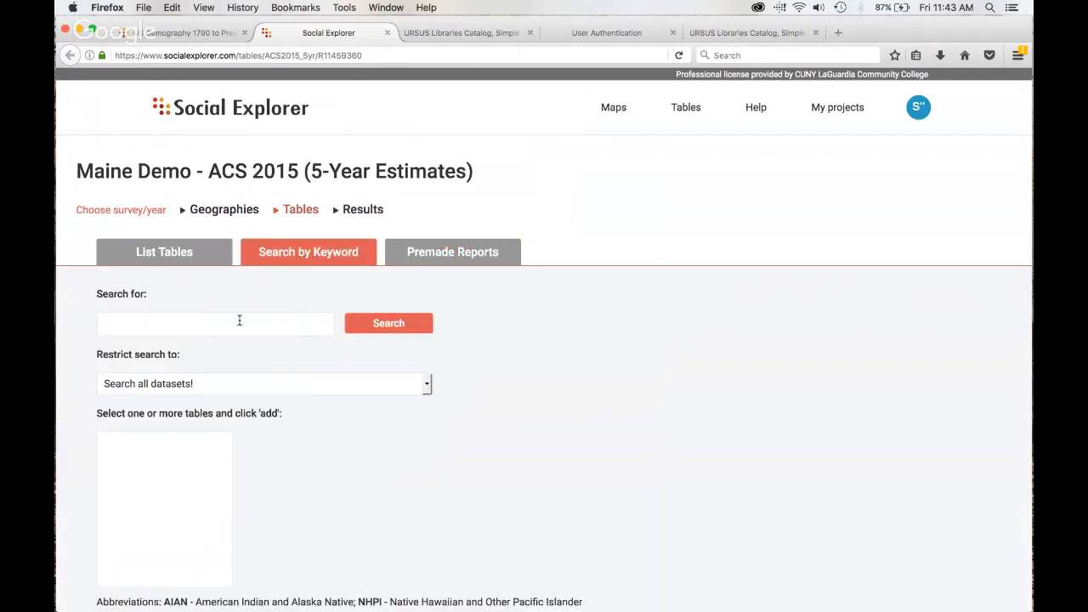
pyautogui.write('income')
pyautogui.press('Return')
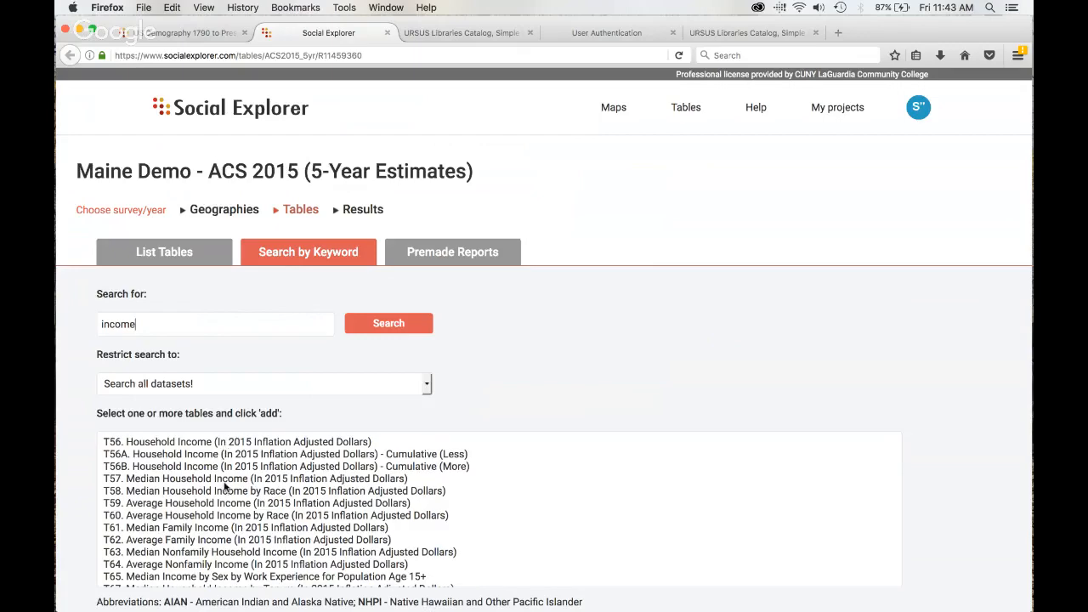
# - Add T57. Median Household Income (In 2015 Inflation Adjusted Dollars) to the report's tables and show the results
pyautogui.click(225, 481)
pyautogui.click(833, 358)
pyautogui.scroll(-5, 834, 358)
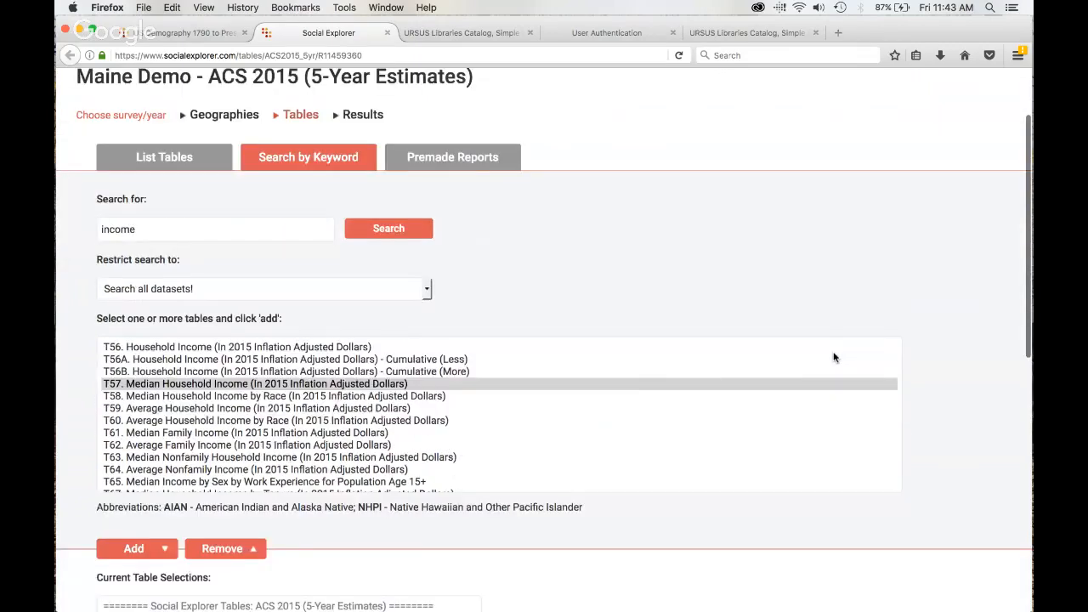
pyautogui.click(136, 479)
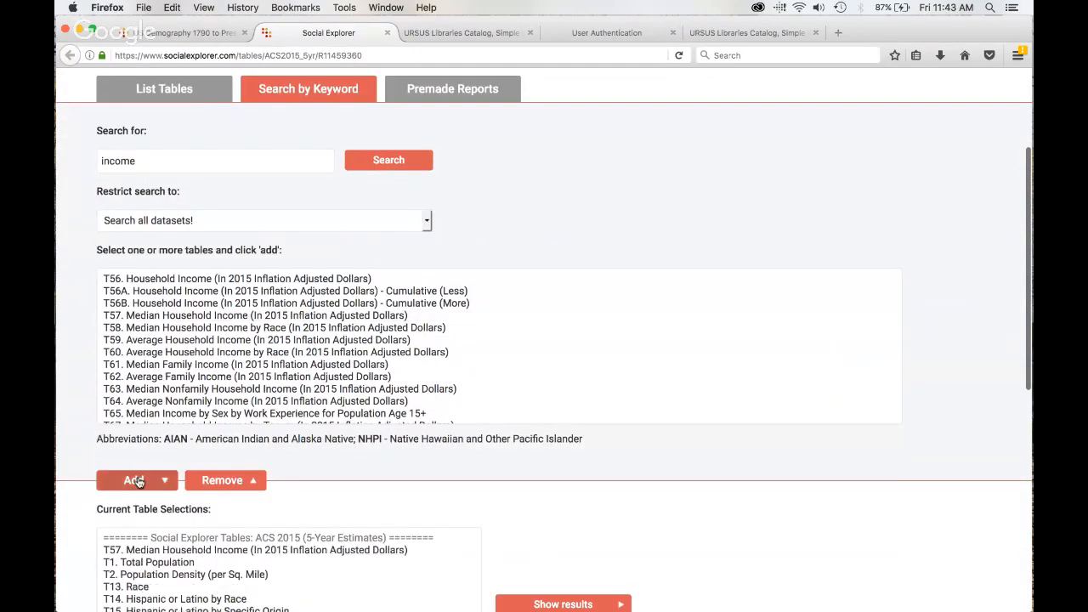
pyautogui.scroll(-5, 528, 489)
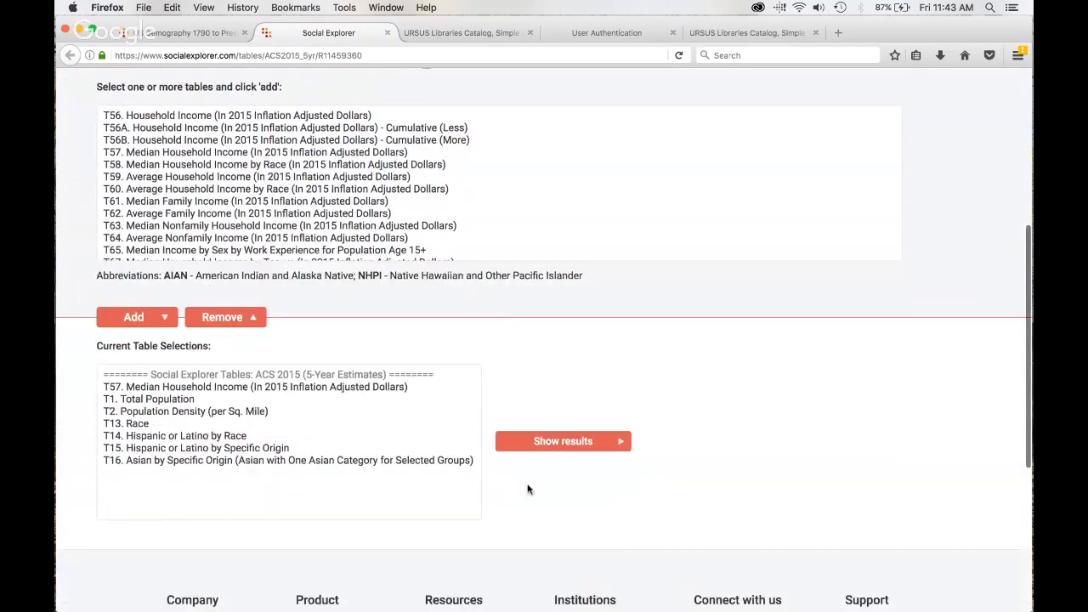
pyautogui.click(559, 439)
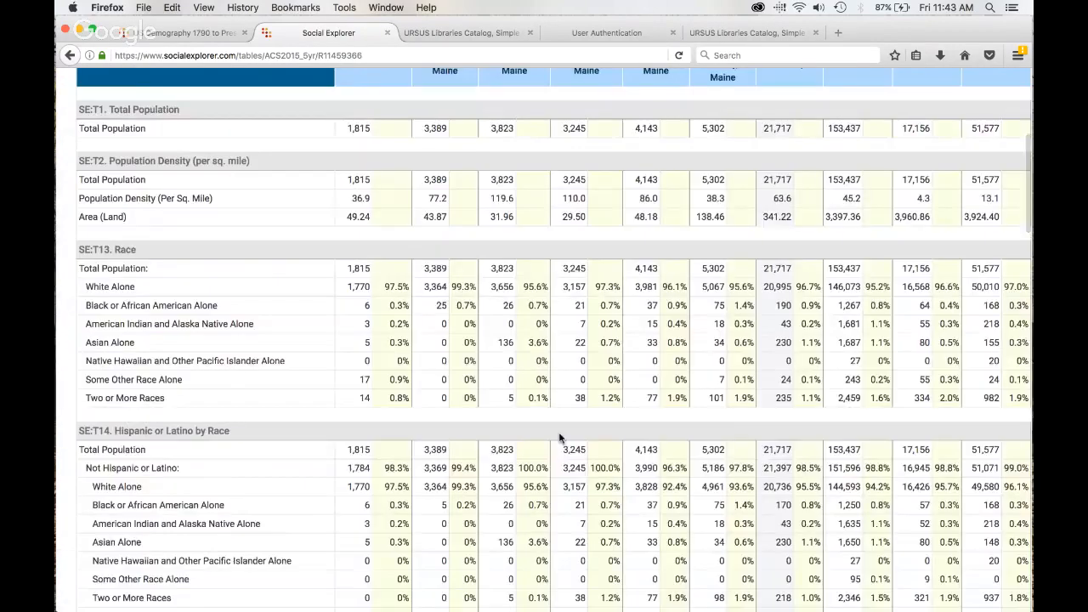
# - Review the updated report from the population and race tables down to the added median household income table
pyautogui.scroll(6, 559, 438)
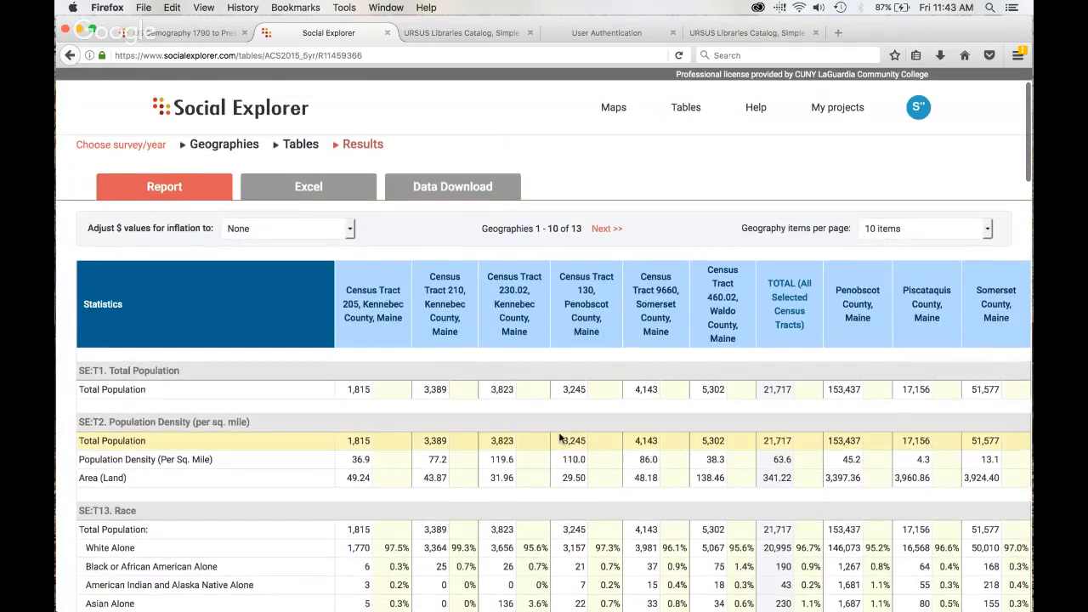
pyautogui.scroll(-4, 559, 439)
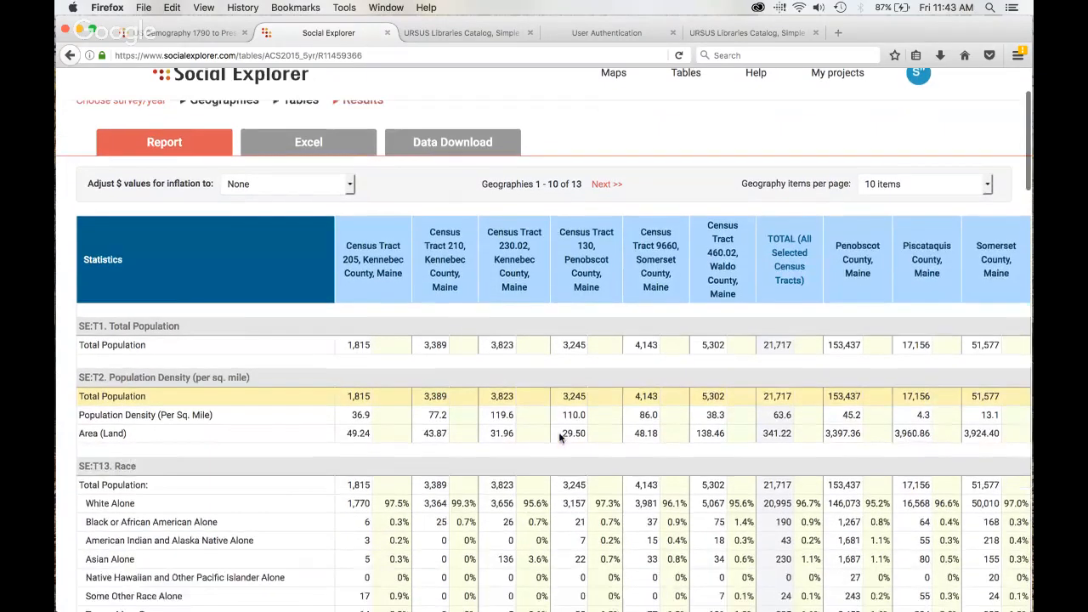
pyautogui.scroll(-10, 560, 439)
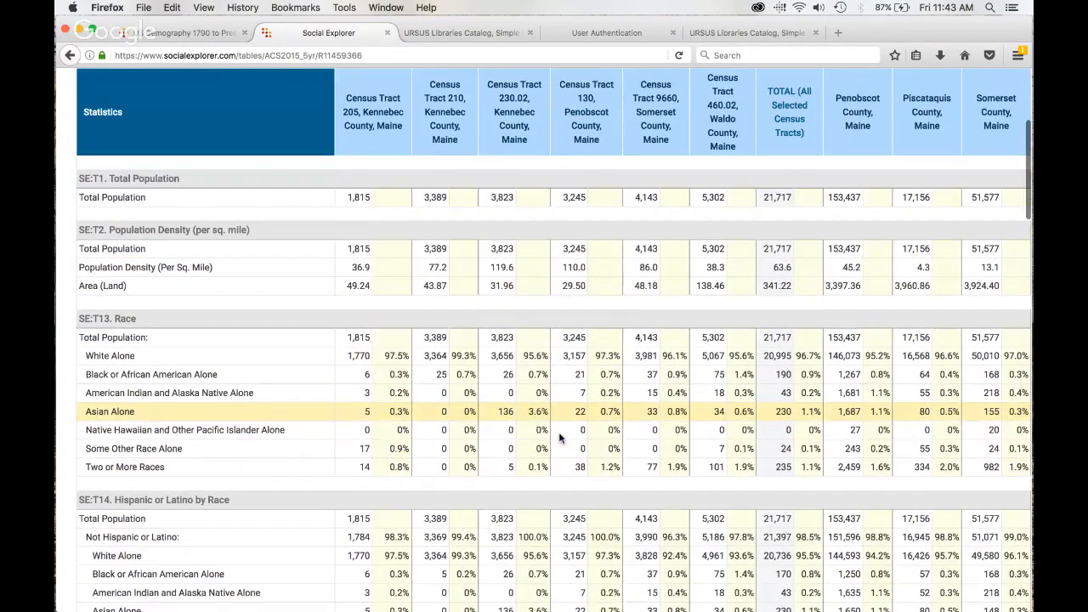
pyautogui.scroll(-16, 559, 439)
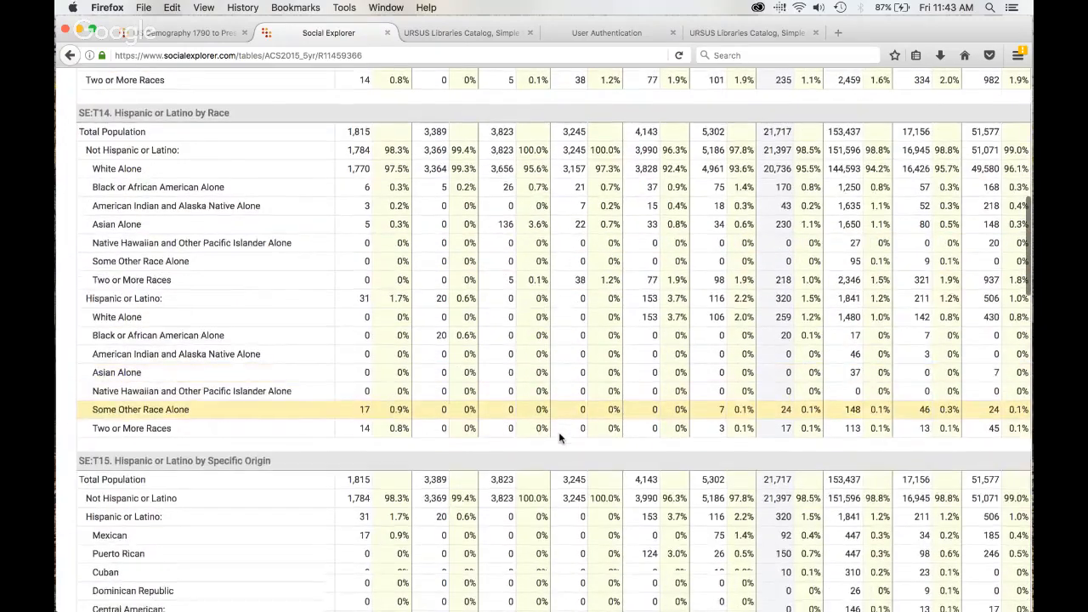
pyautogui.scroll(-16, 559, 439)
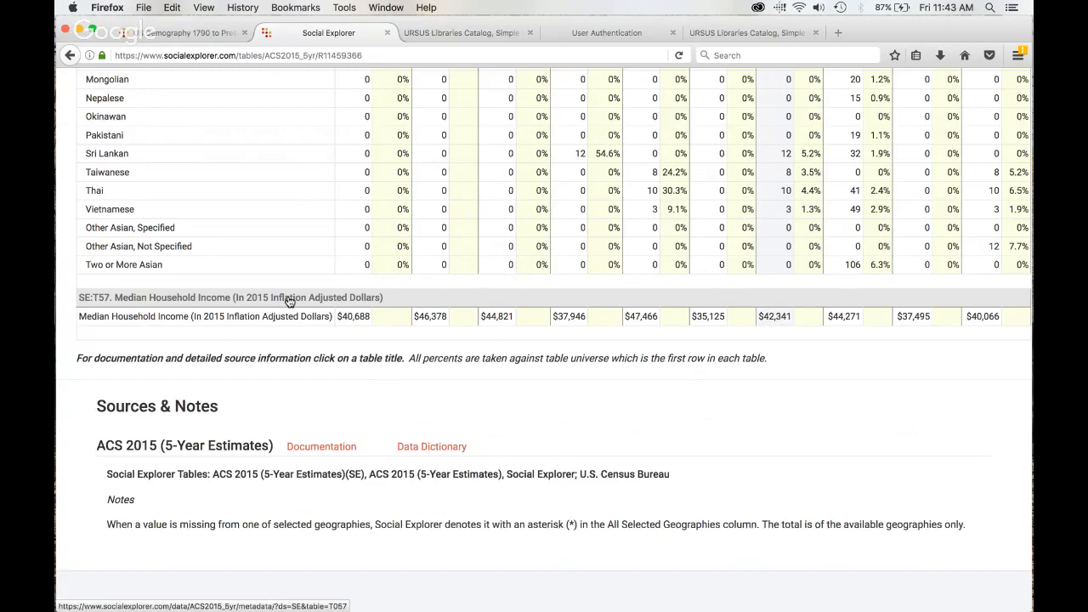
pyautogui.scroll(5, 289, 302)
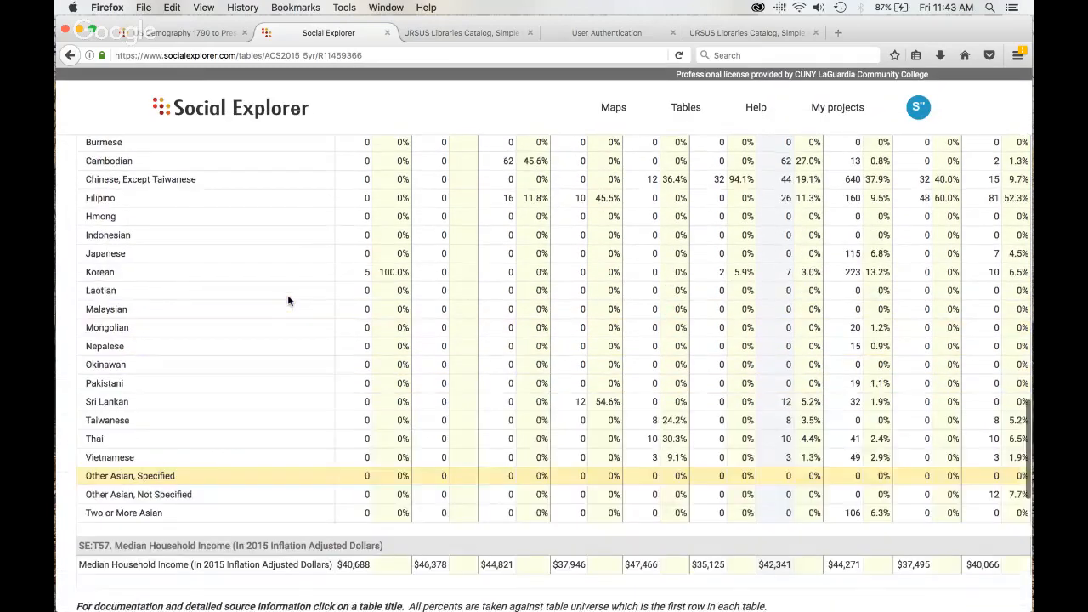
pyautogui.scroll(-3, 289, 300)
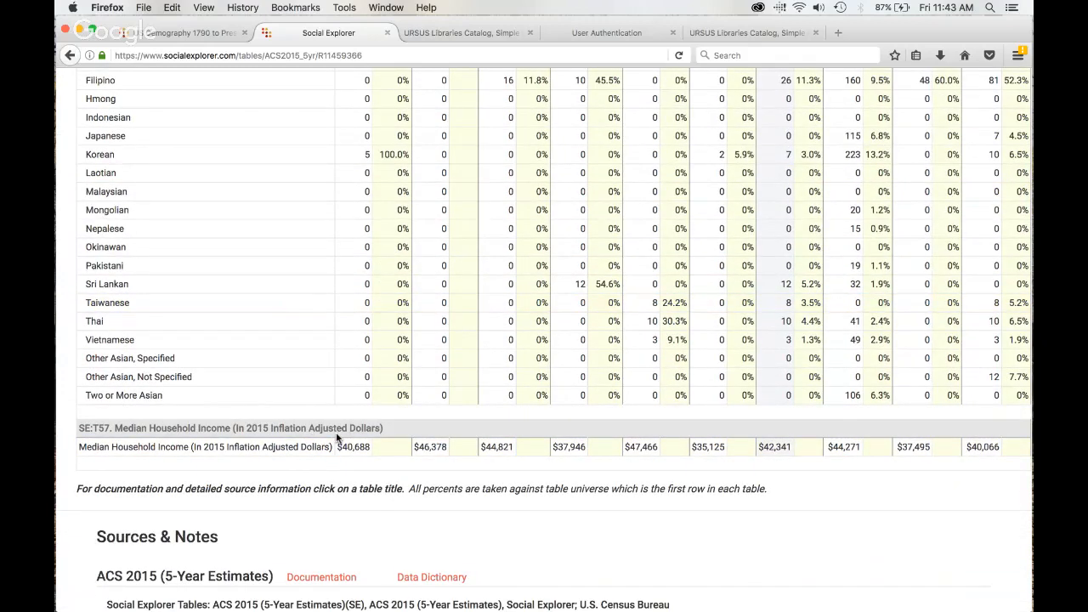
# - Examine the year options for adjusting the report's dollar values for inflation, leaving the adjustment at None
pyautogui.scroll(20, 336, 435)
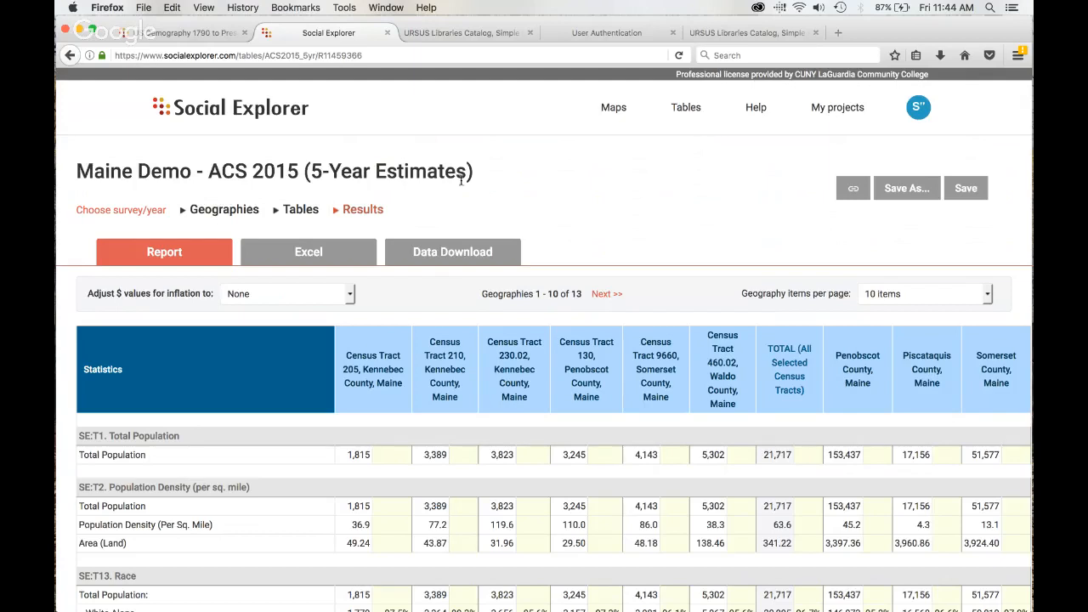
pyautogui.click(252, 295)
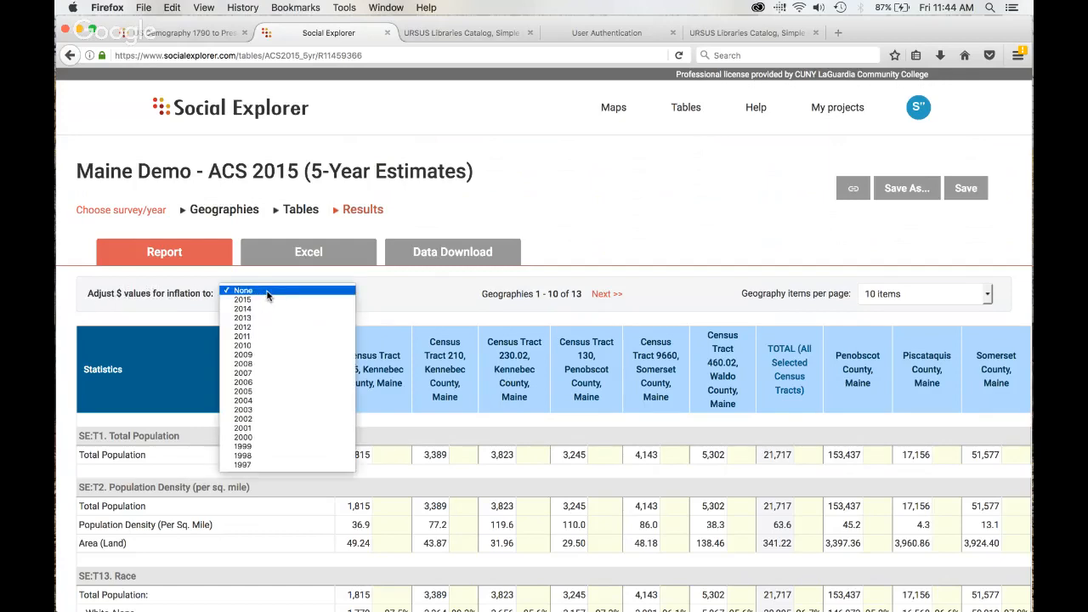
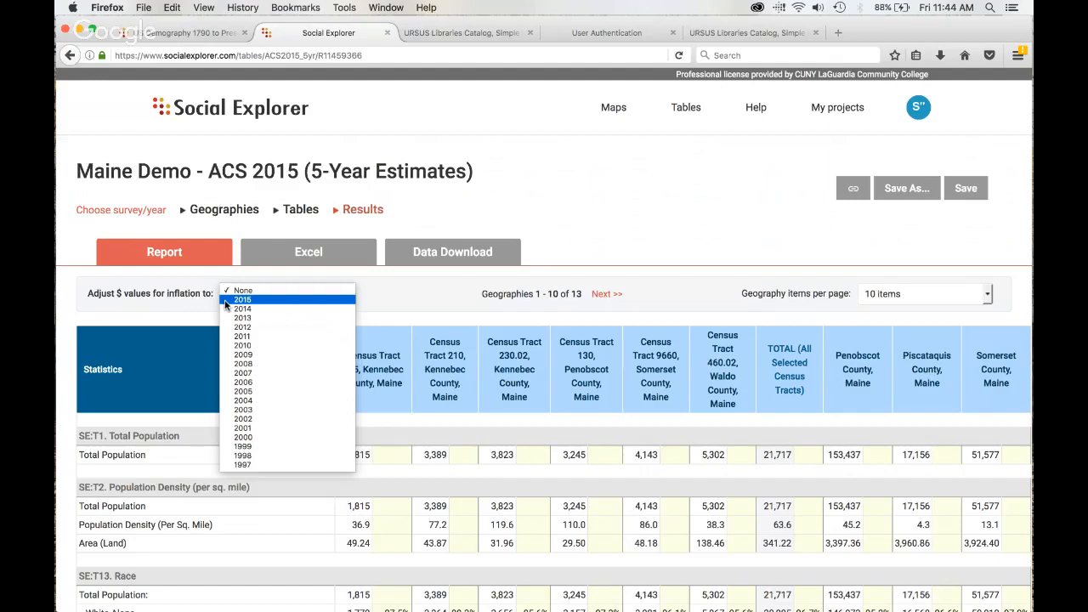
pyautogui.click(534, 239)
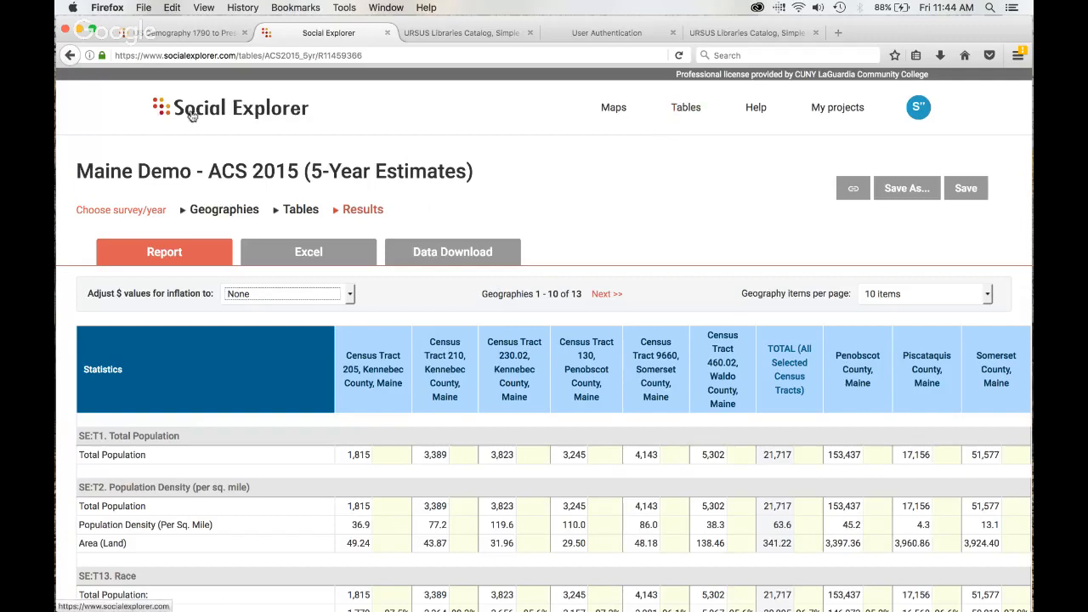
# - Leave the report for the site's table datasets and review the available surveys, from U.S. Decennial Census to World Development Indicators
pyautogui.click(261, 112)
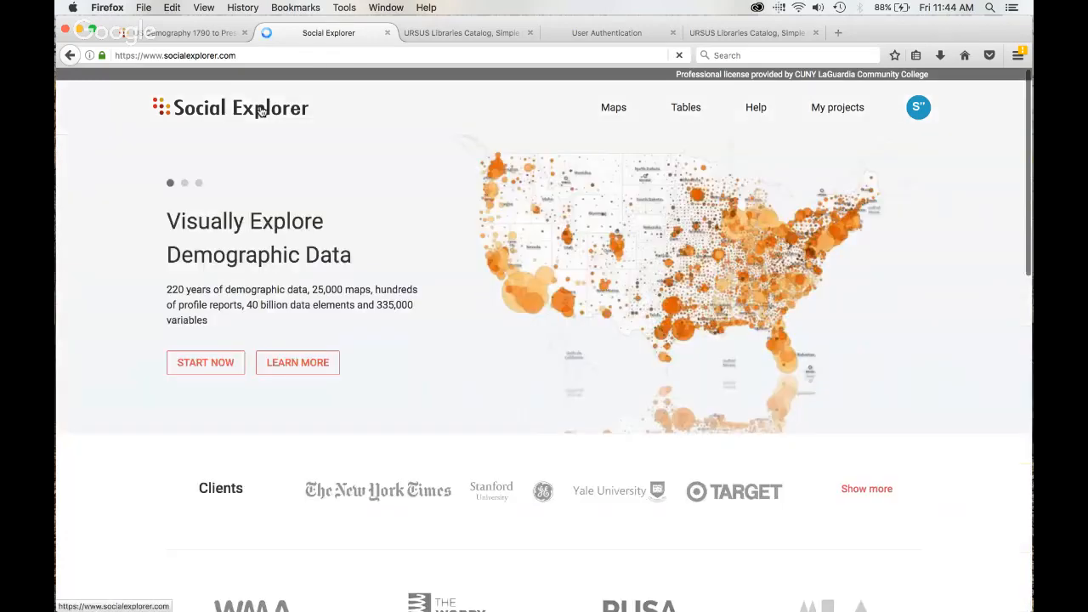
pyautogui.click(686, 110)
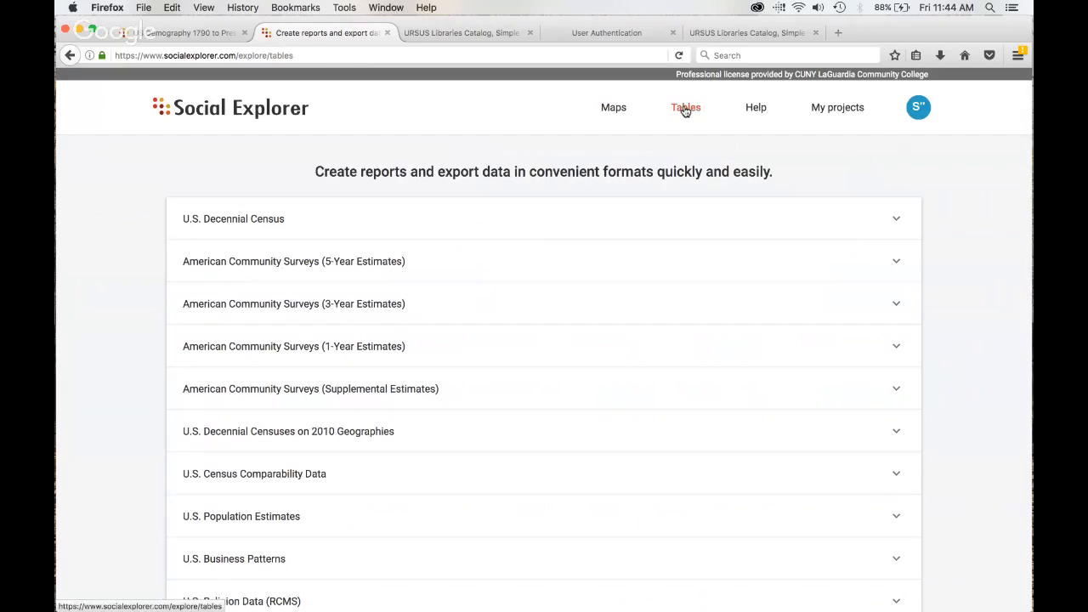
pyautogui.scroll(-2, 94, 365)
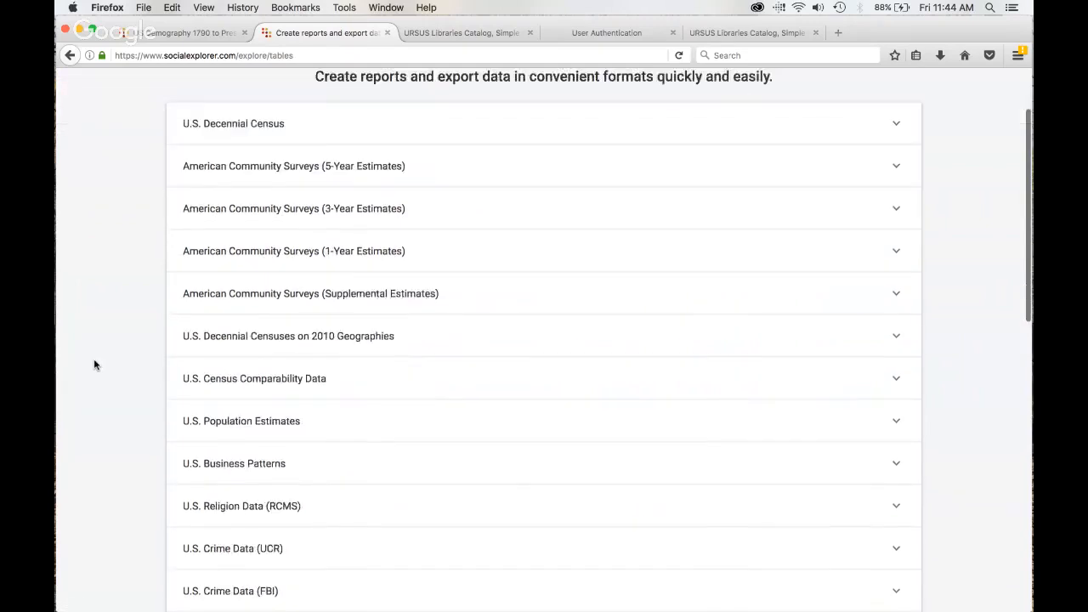
pyautogui.scroll(-8, 94, 364)
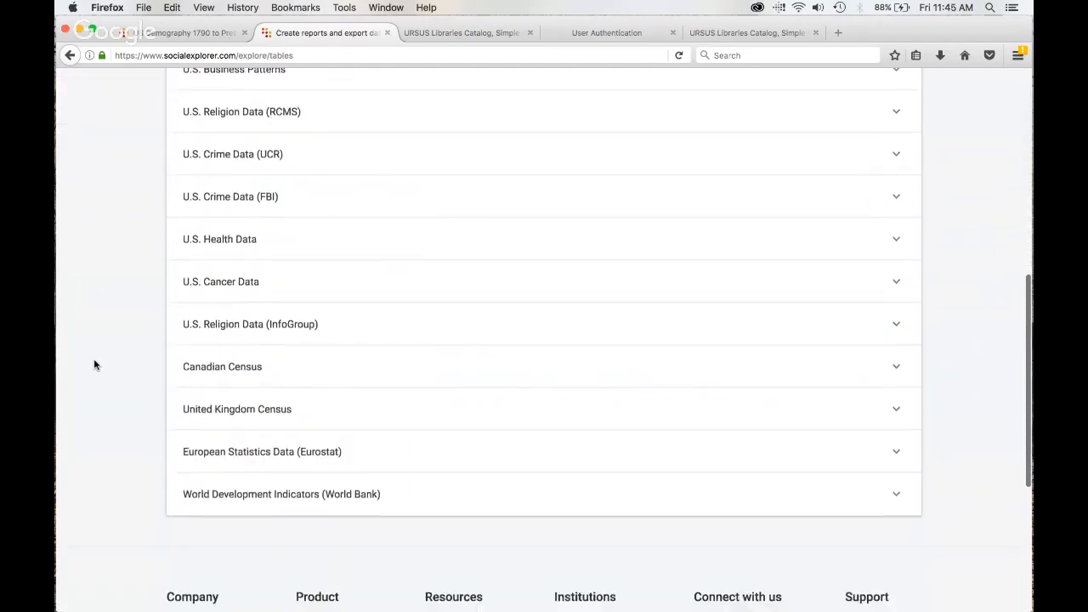
pyautogui.scroll(9, 95, 365)
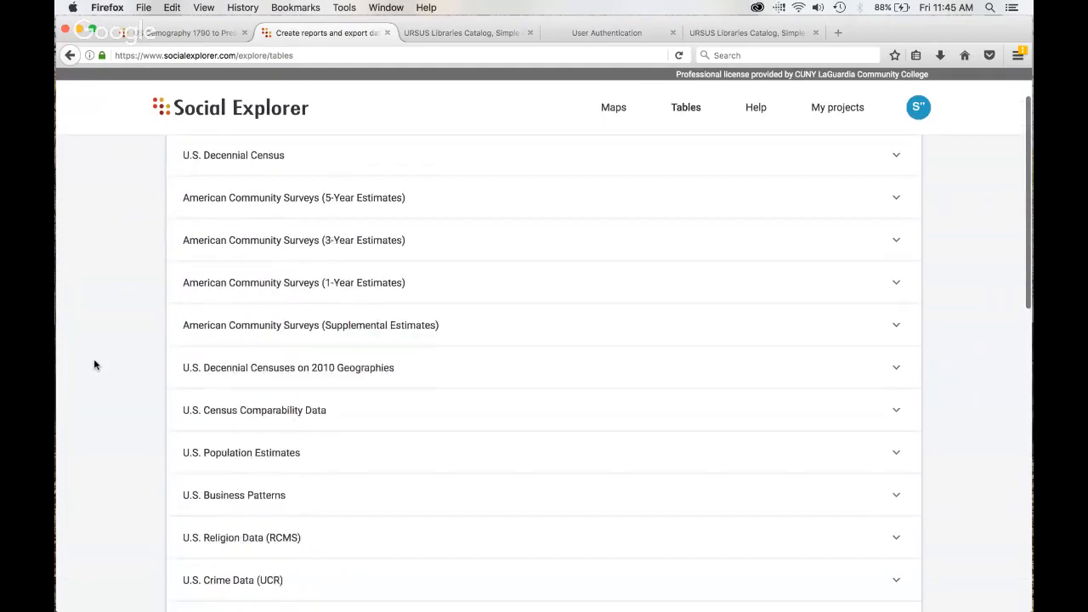
pyautogui.scroll(2, 94, 365)
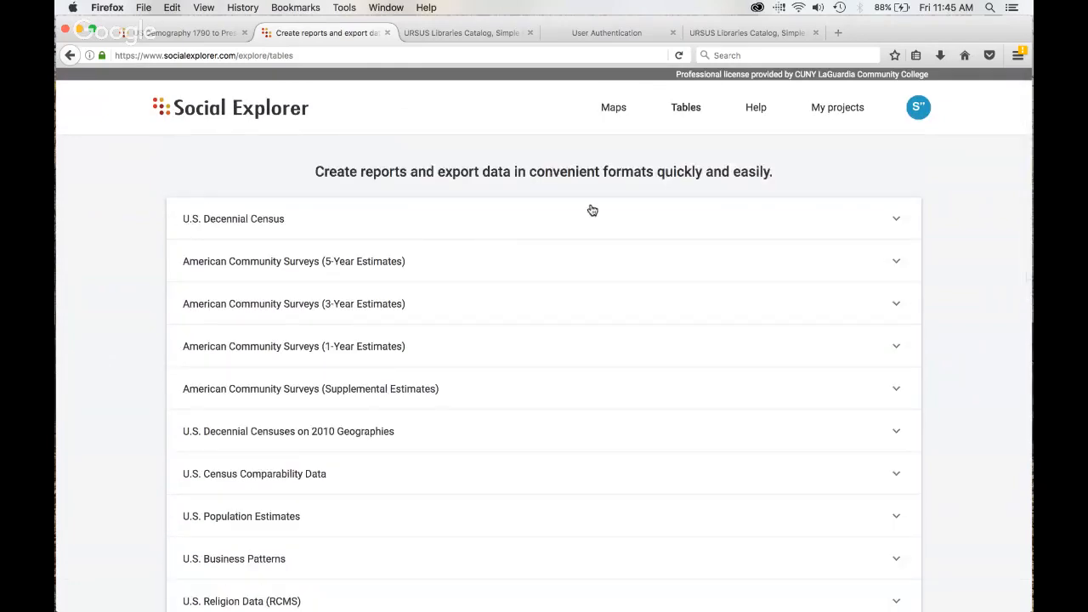
# - Begin a Census 1990 report from the U.S. Decennial Census and add the United States to its geographies
pyautogui.click(477, 220)
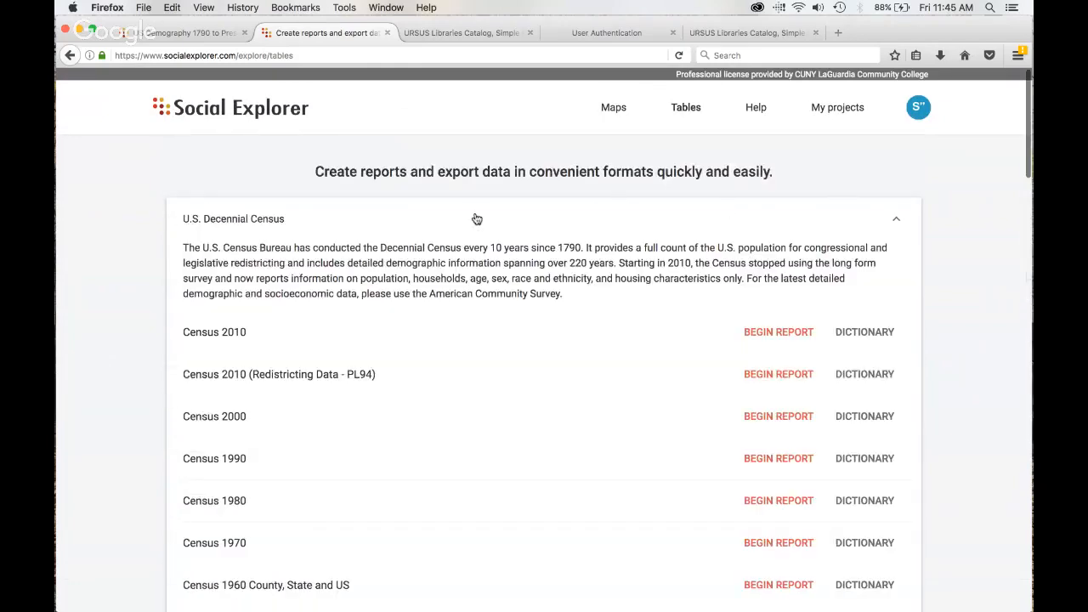
pyautogui.click(786, 461)
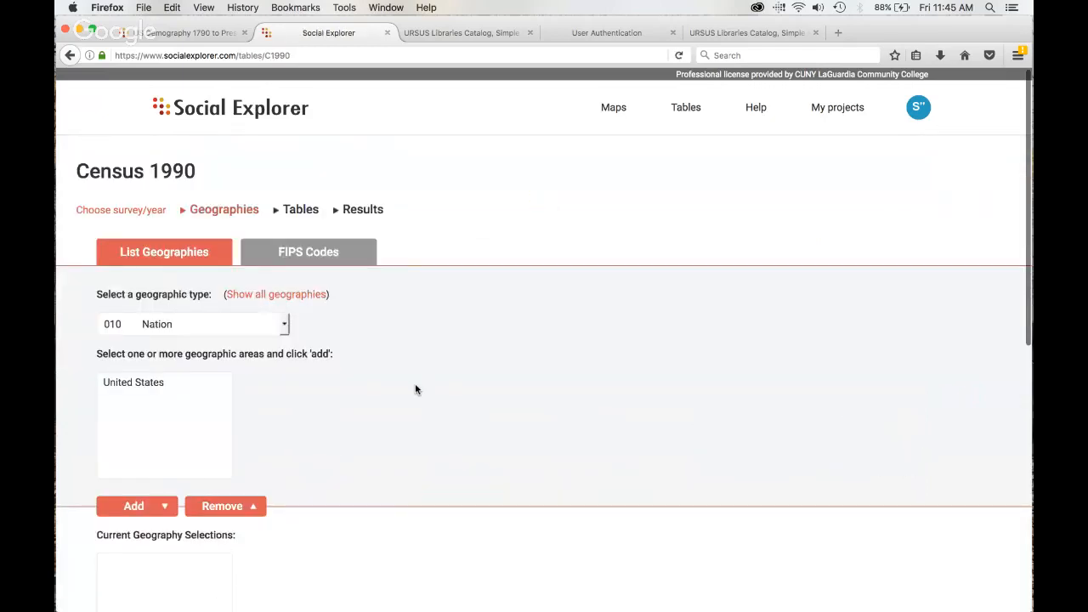
pyautogui.scroll(-2, 415, 386)
pyautogui.click(121, 290)
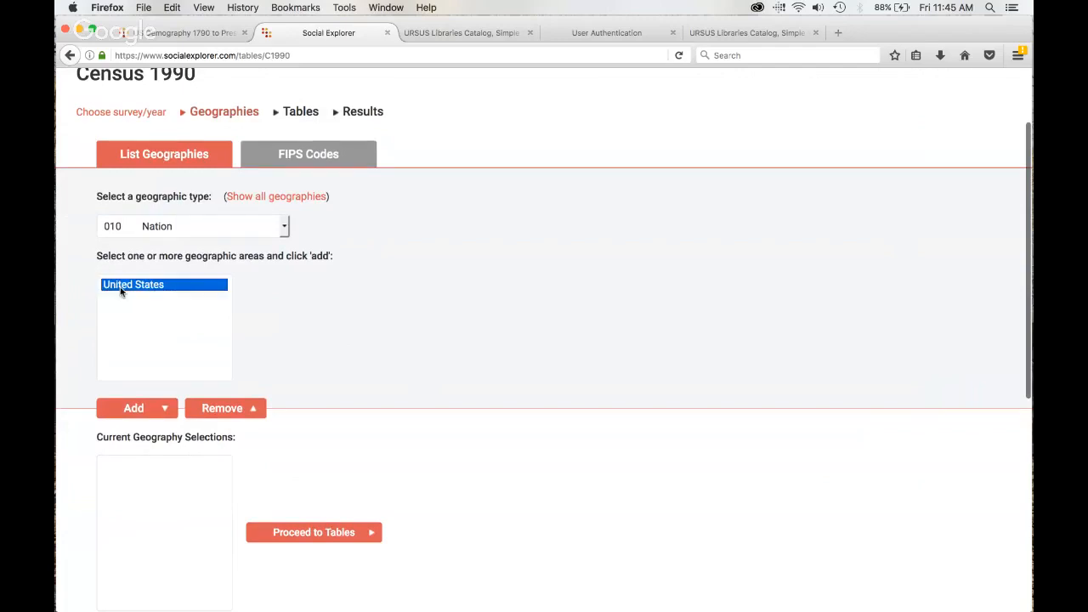
pyautogui.click(129, 407)
# - Show all geographic types for the Census 1990 report, choose State, and add Maine to the selected geographies
pyautogui.click(237, 198)
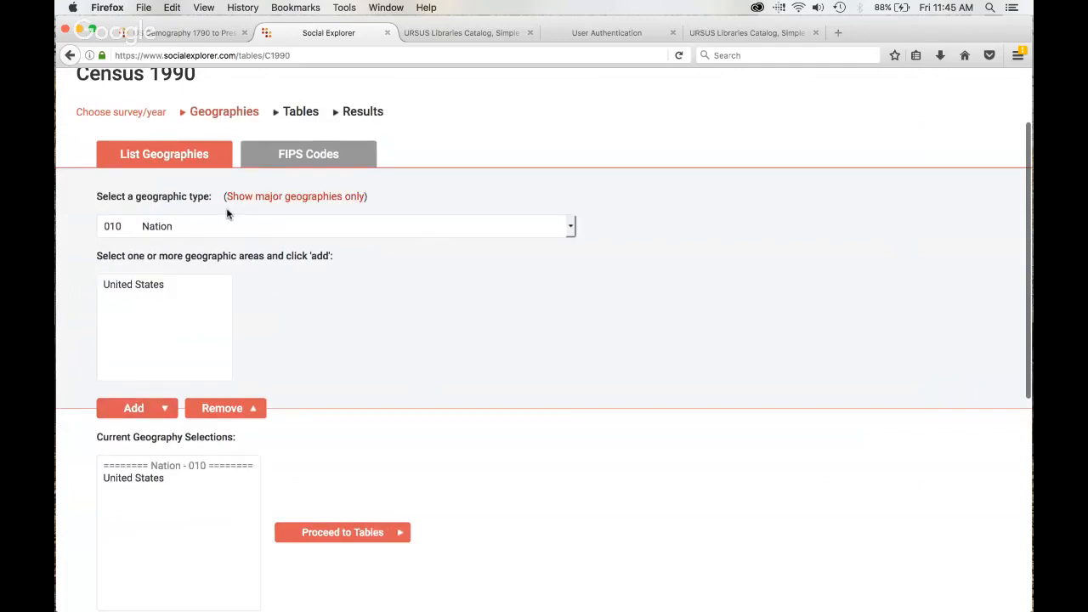
pyautogui.click(230, 226)
pyautogui.click(231, 249)
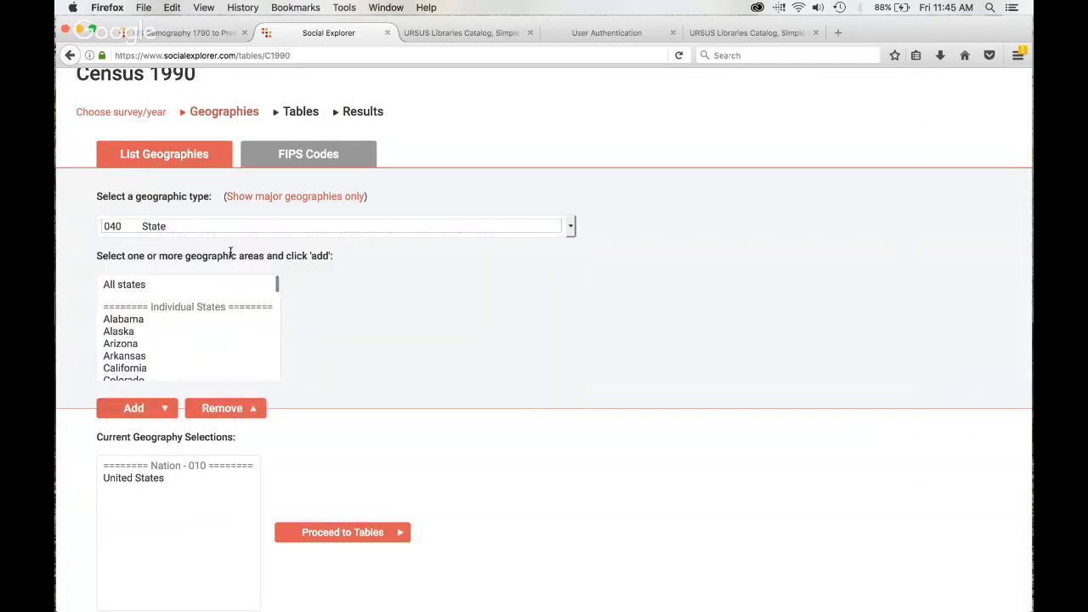
pyautogui.moveTo(276, 287); pyautogui.dragTo(274, 330)
pyautogui.click(189, 301)
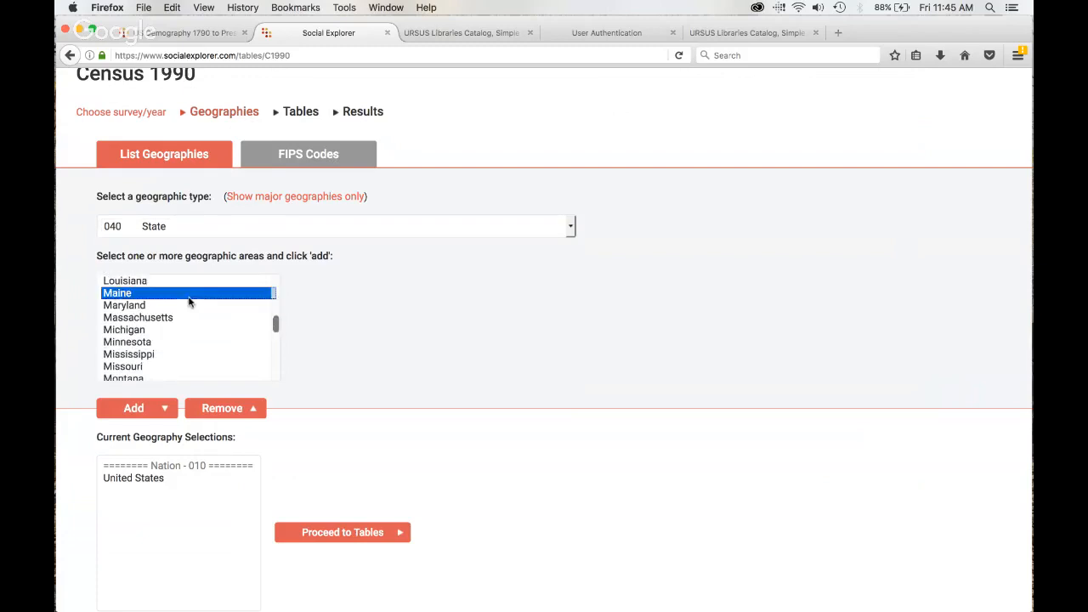
pyautogui.click(141, 408)
# - Add New York to the report's geography selections alongside the United States and Maine
pyautogui.click(255, 339)
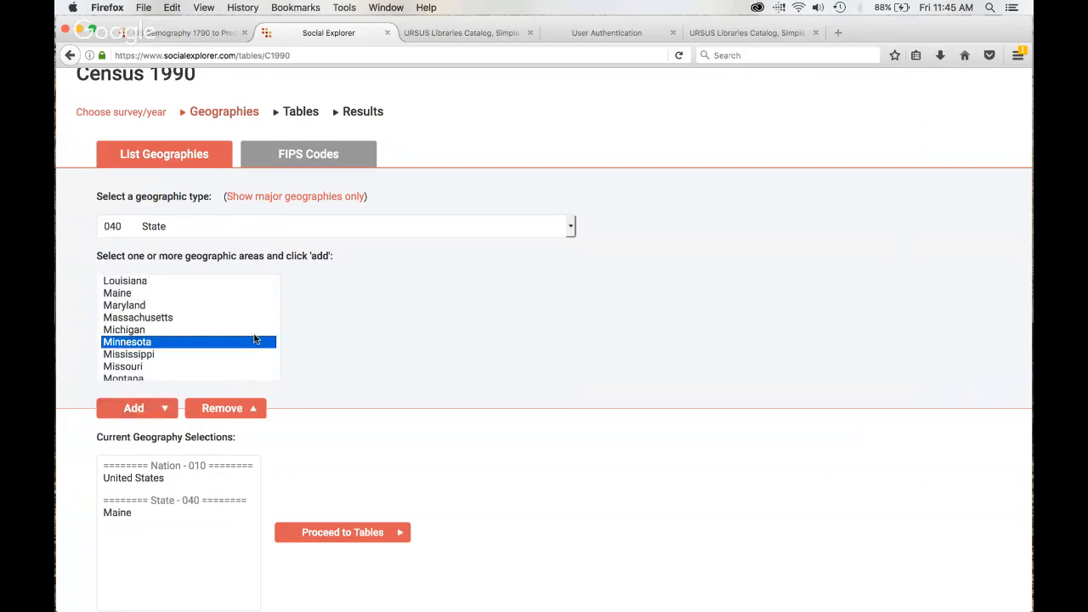
pyautogui.press('Down')
pyautogui.press('Down')
pyautogui.press('Down')
pyautogui.press('Down')
pyautogui.press('Down')
pyautogui.press('Down')
pyautogui.press('Down')
pyautogui.press('Down')
pyautogui.press('Down')
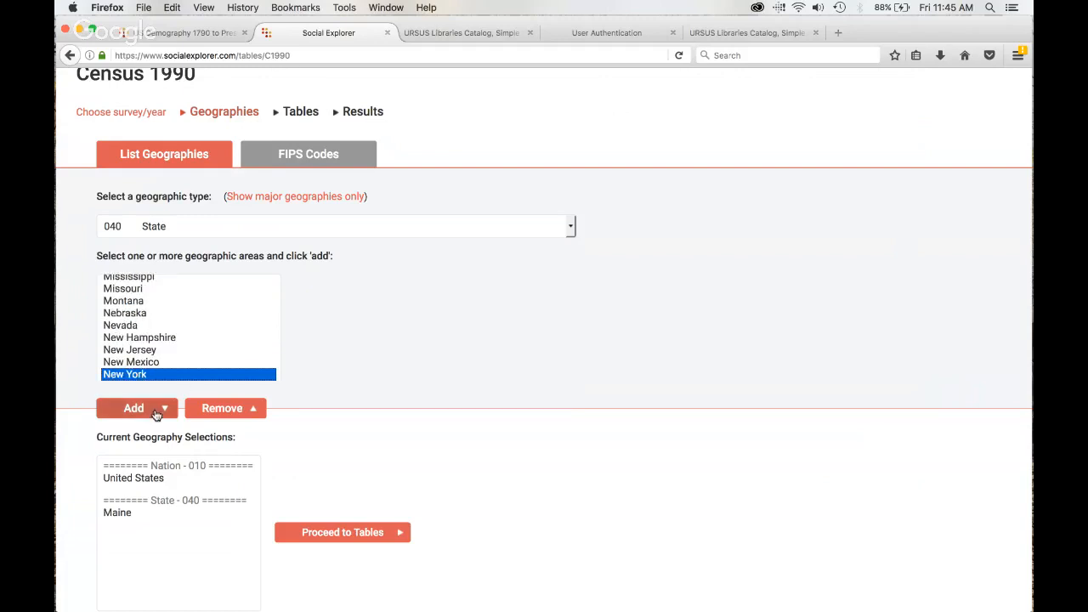
pyautogui.click(157, 414)
# - Proceed to the tables, add the premade Comprehensive Report, and show the report results
pyautogui.click(376, 532)
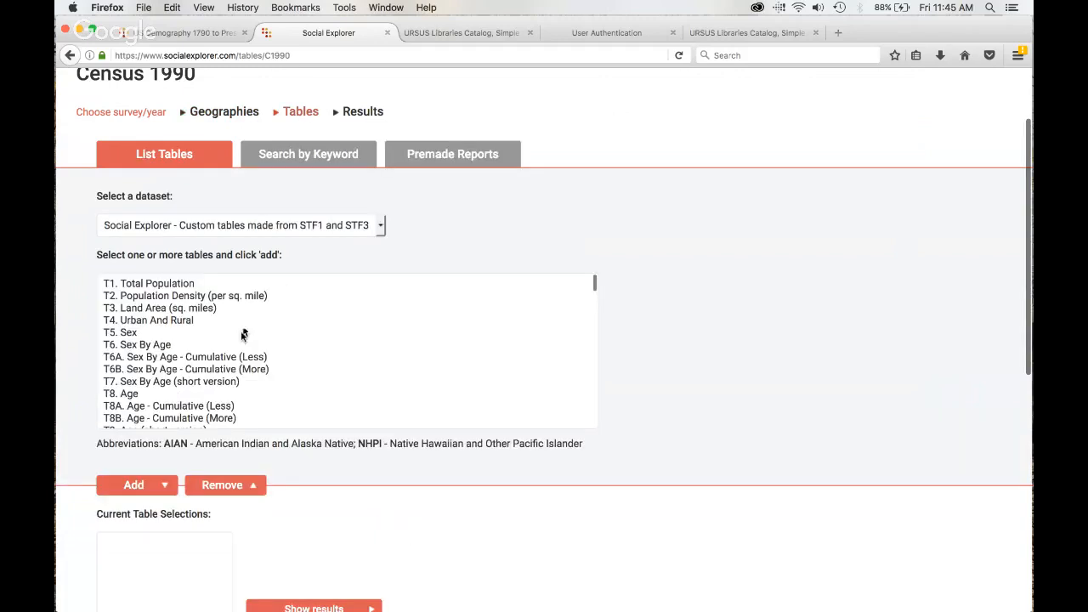
pyautogui.doubleClick(431, 153)
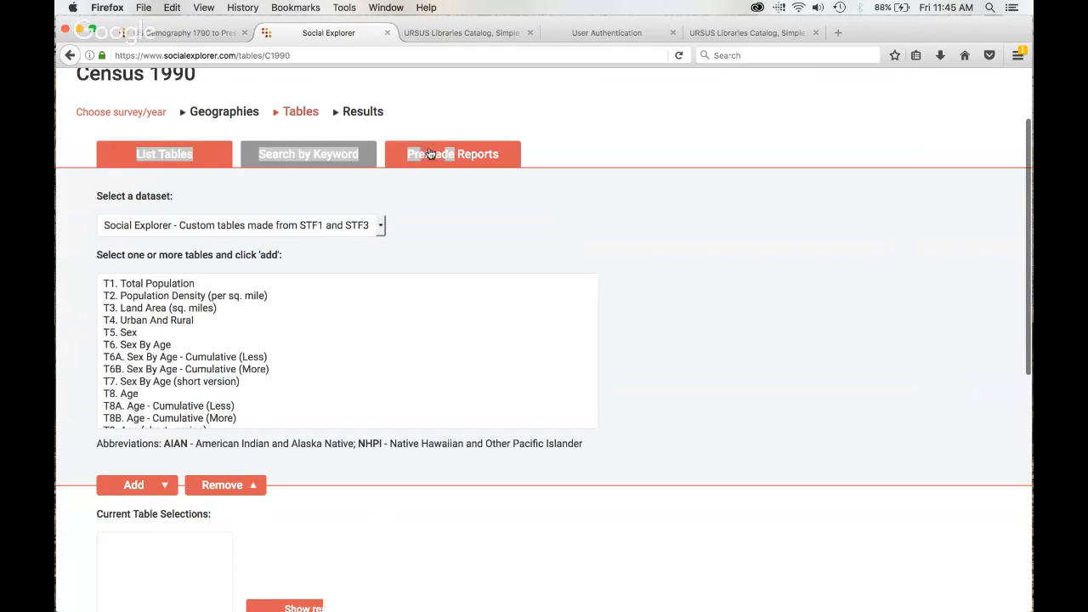
pyautogui.click(219, 238)
pyautogui.click(154, 400)
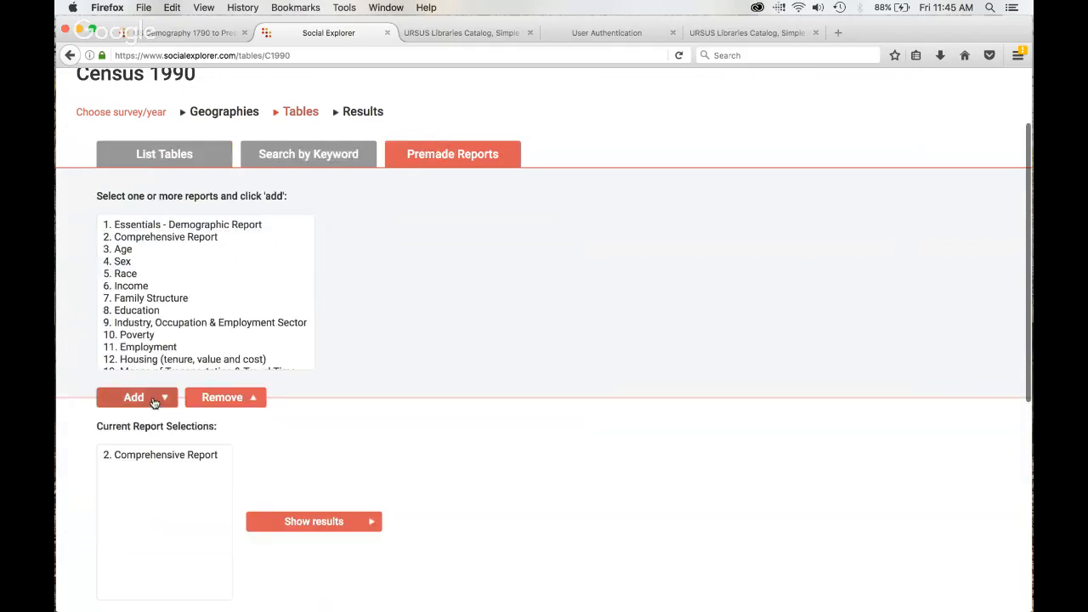
pyautogui.click(303, 522)
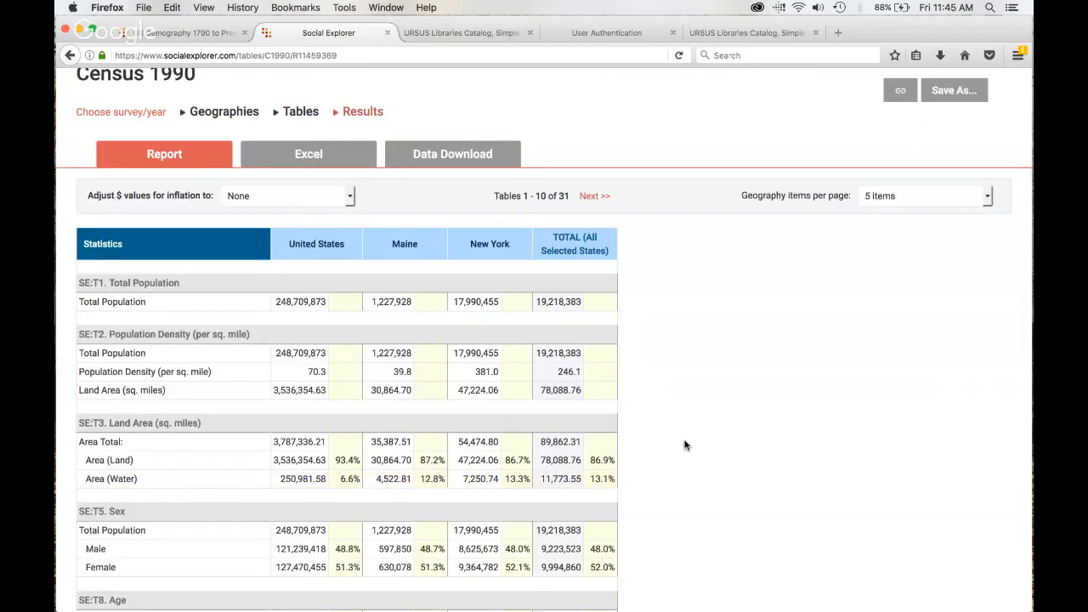
# - Open the site's Help page and review its introduction and the help topics for General, Billing, Maps and Reports
pyautogui.scroll(3, 735, 434)
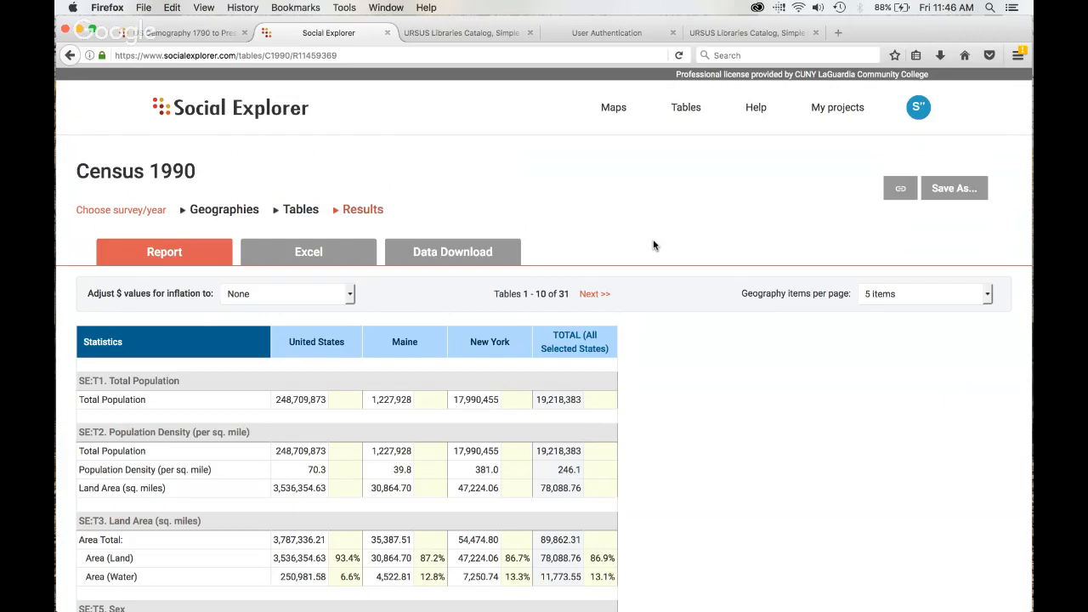
pyautogui.click(757, 108)
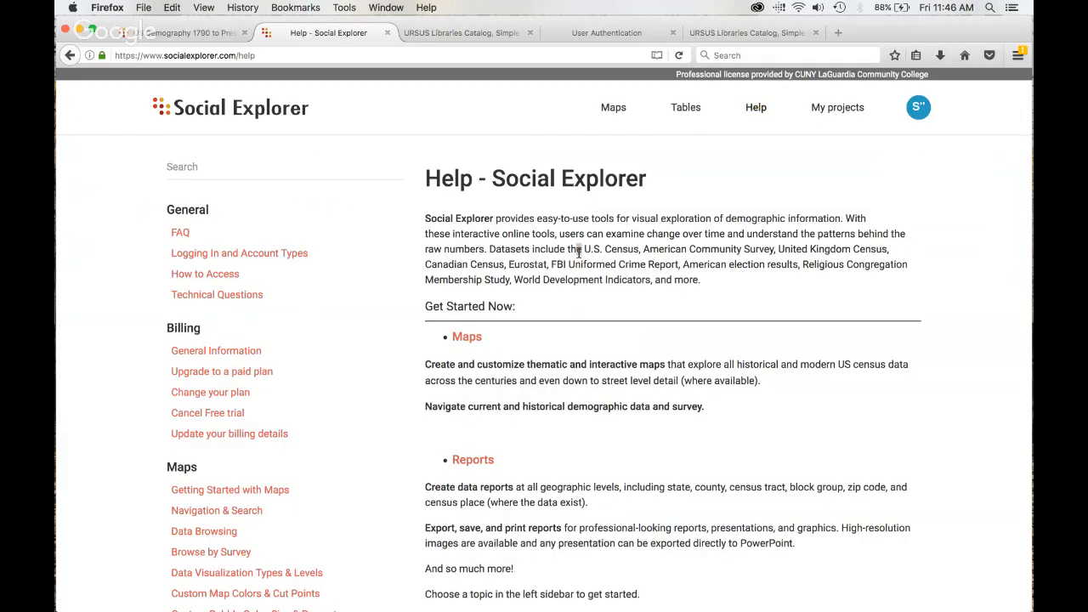
pyautogui.scroll(-1, 579, 253)
pyautogui.scroll(-5, 579, 252)
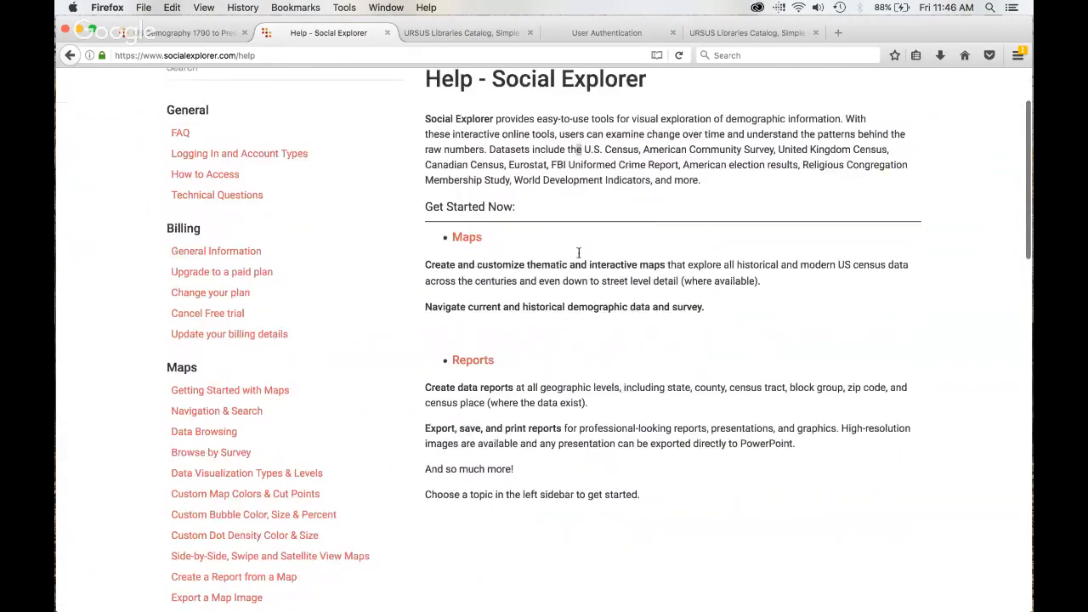
pyautogui.scroll(-5, 579, 252)
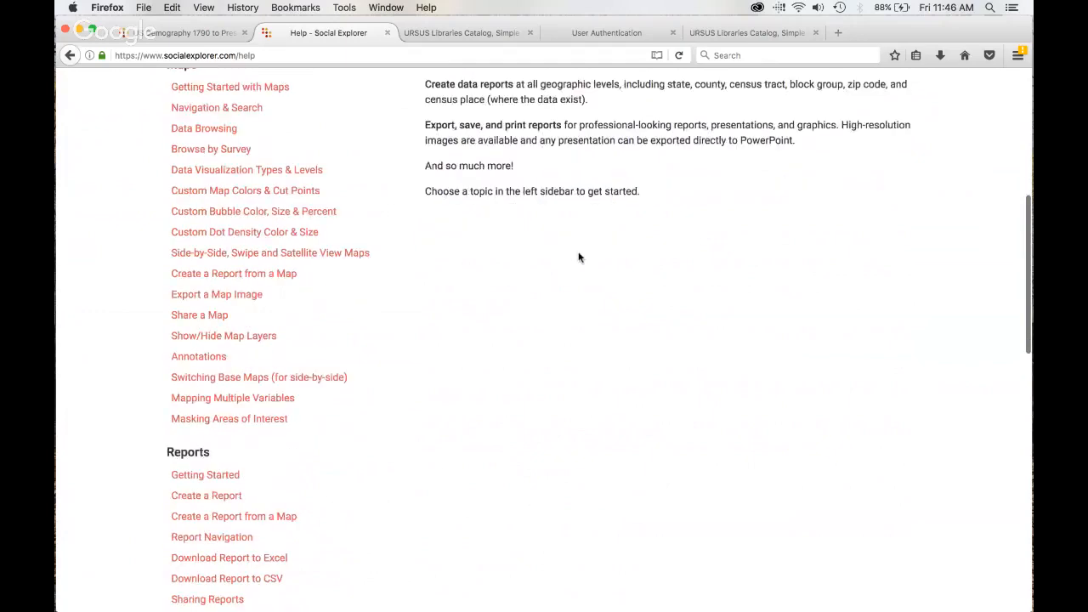
pyautogui.scroll(11, 579, 258)
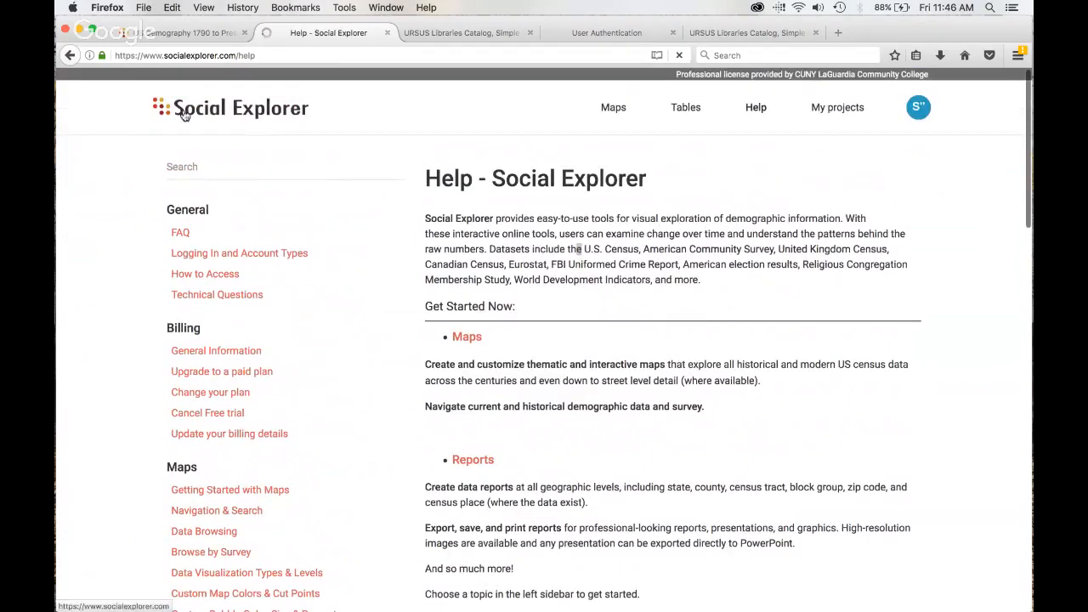
# - Return to the site's home page and look over its clients, awards and blog sections
pyautogui.click(185, 115)
pyautogui.scroll(-2, 186, 115)
pyautogui.scroll(-9, 185, 115)
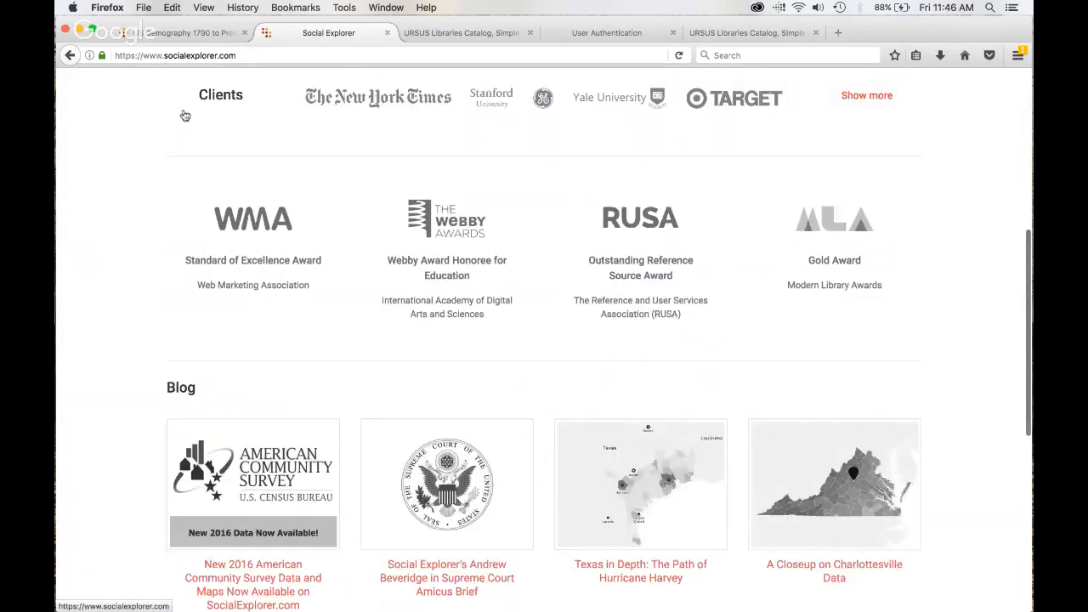
pyautogui.scroll(9, 185, 115)
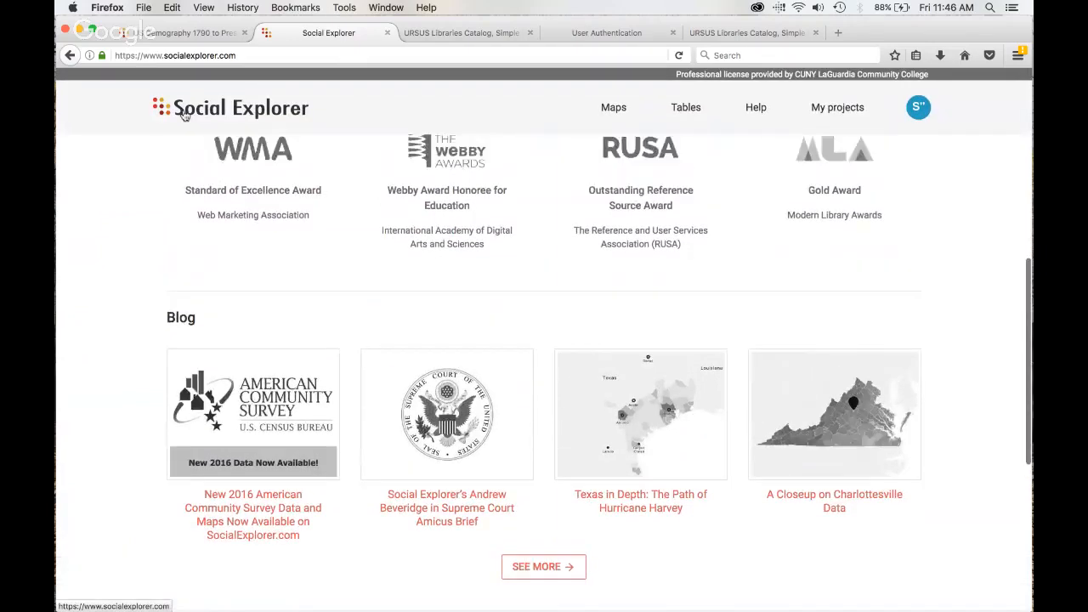
pyautogui.scroll(2, 185, 115)
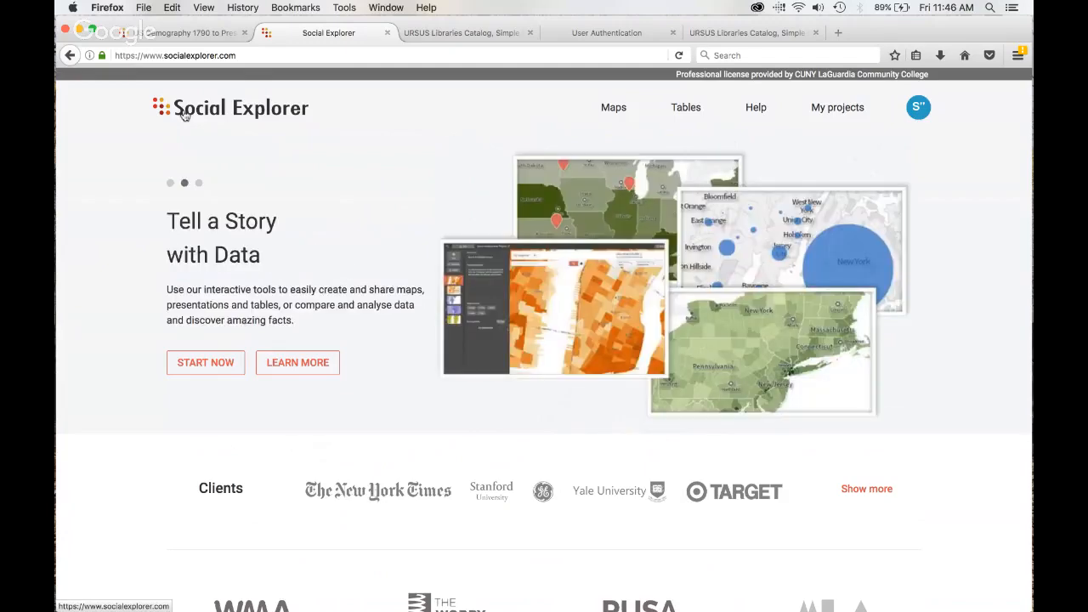
pyautogui.moveTo(56, 3)
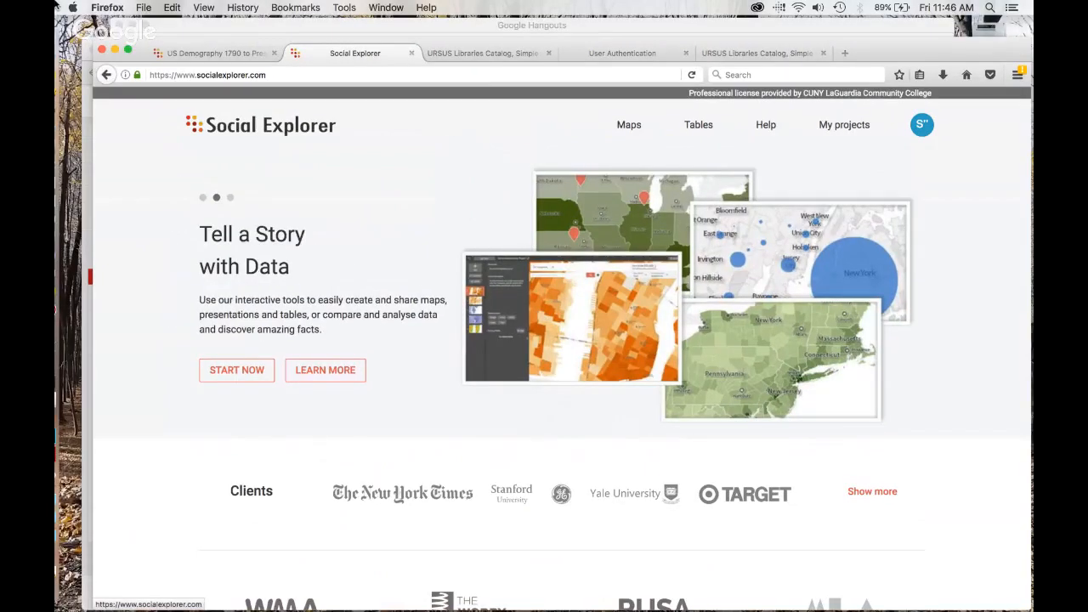